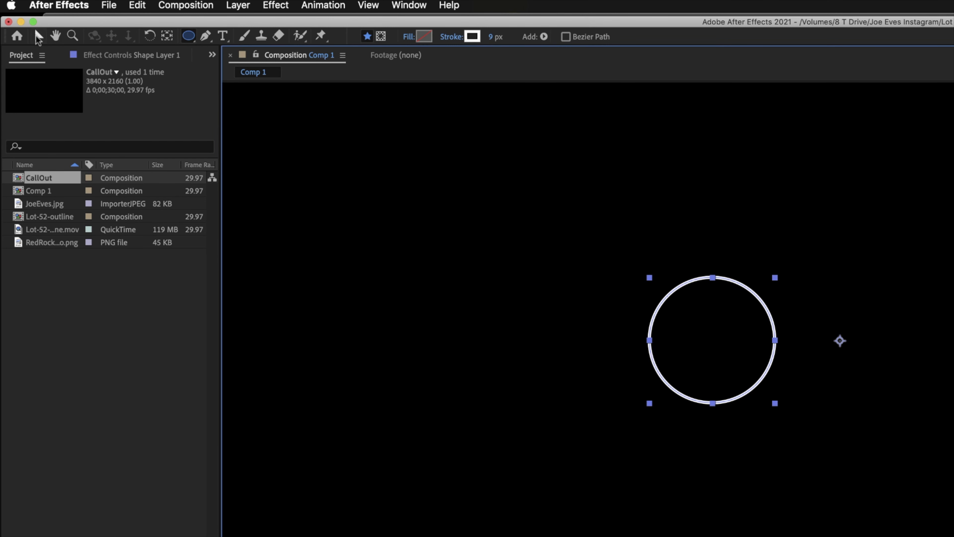
# Move the circle layer's anchor point to the center of the circle.
pyautogui.click(38, 36)
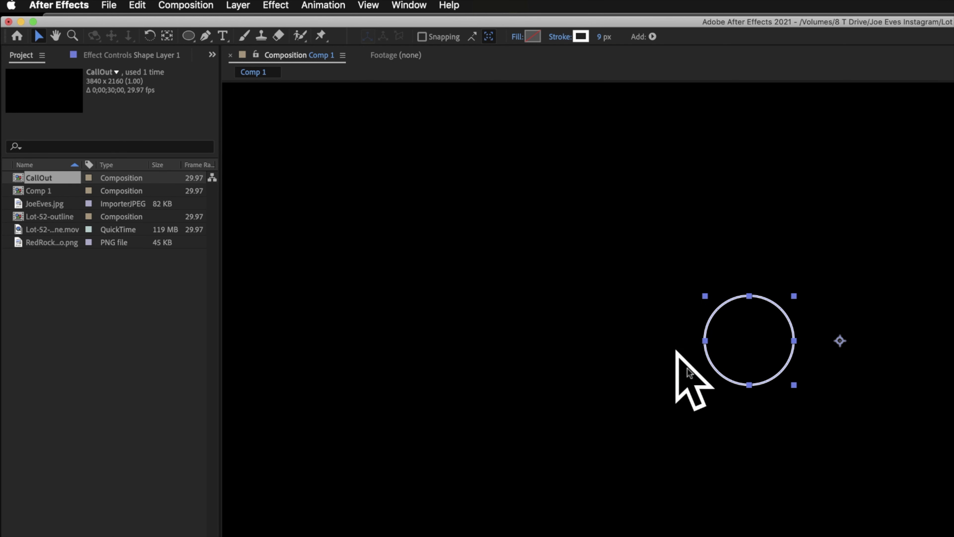
pyautogui.click(167, 37)
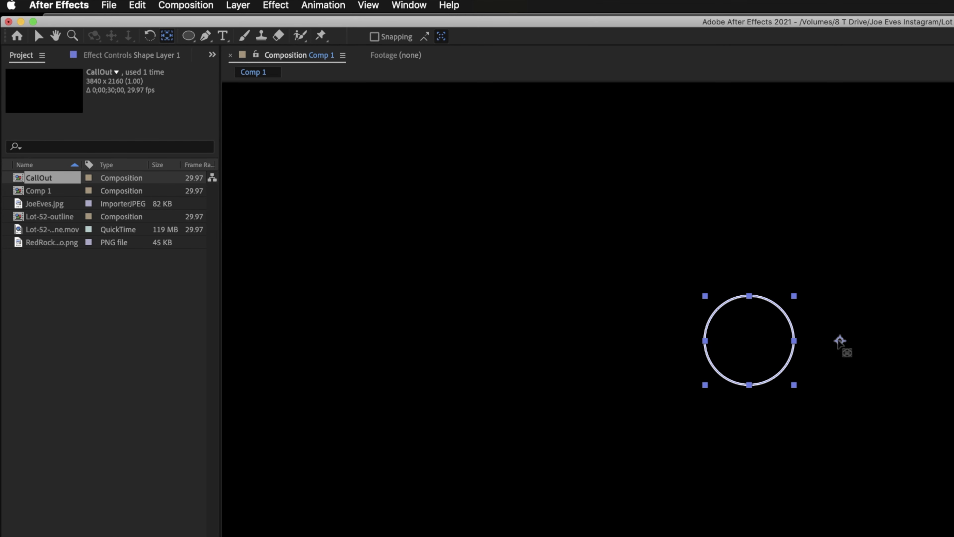
pyautogui.moveTo(841, 340); pyautogui.dragTo(751, 343)
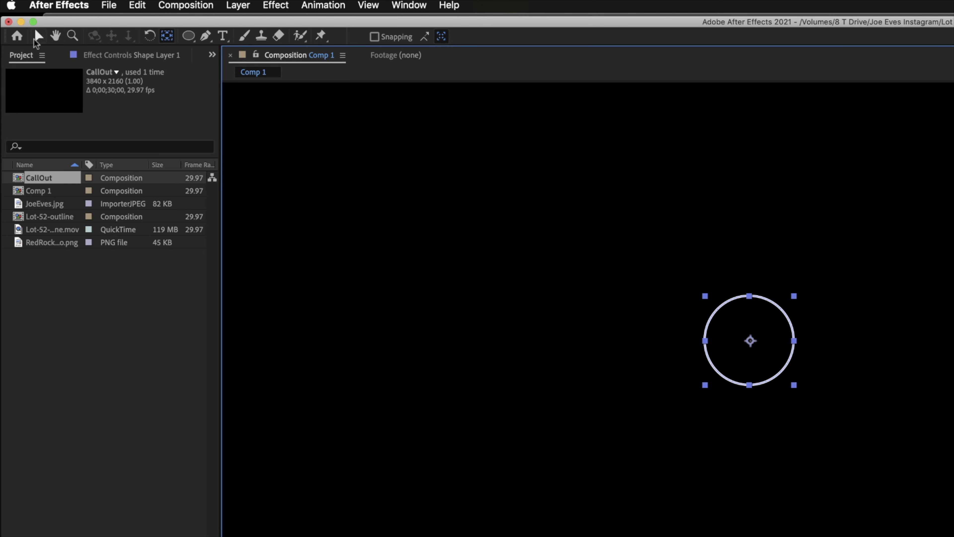
pyautogui.click(36, 38)
# Reduce the circle's scale to 22% with the current time at 0;00;00;18.
pyautogui.moveTo(341, 426); pyautogui.dragTo(188, 376)
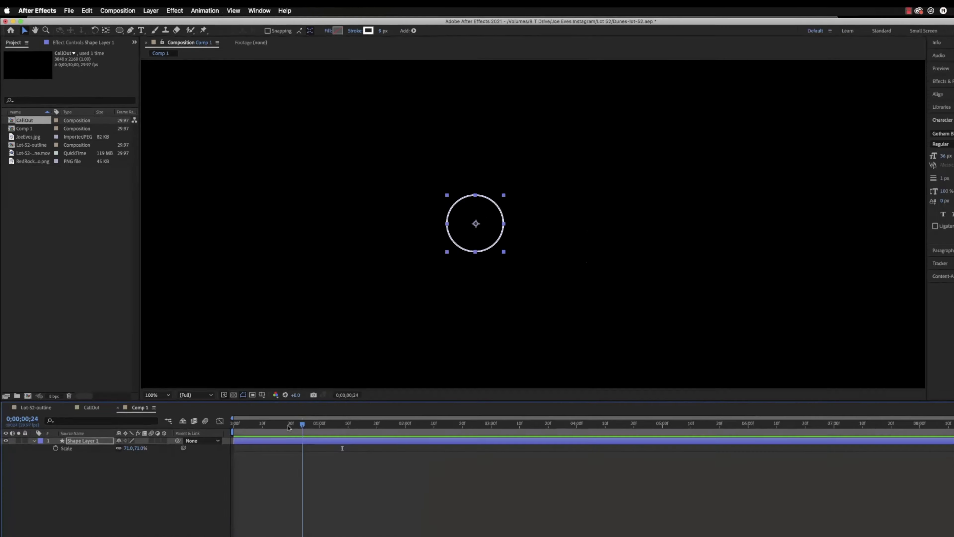
pyautogui.moveTo(121, 396)
pyautogui.mouseDown()
pyautogui.moveTo(141, 396)
pyautogui.moveTo(104, 396)
pyautogui.moveTo(130, 396)
pyautogui.moveTo(114, 396)
pyautogui.mouseUp()
pyautogui.moveTo(208, 375); pyautogui.dragTo(249, 375)
pyautogui.moveTo(124, 396); pyautogui.dragTo(113, 395)
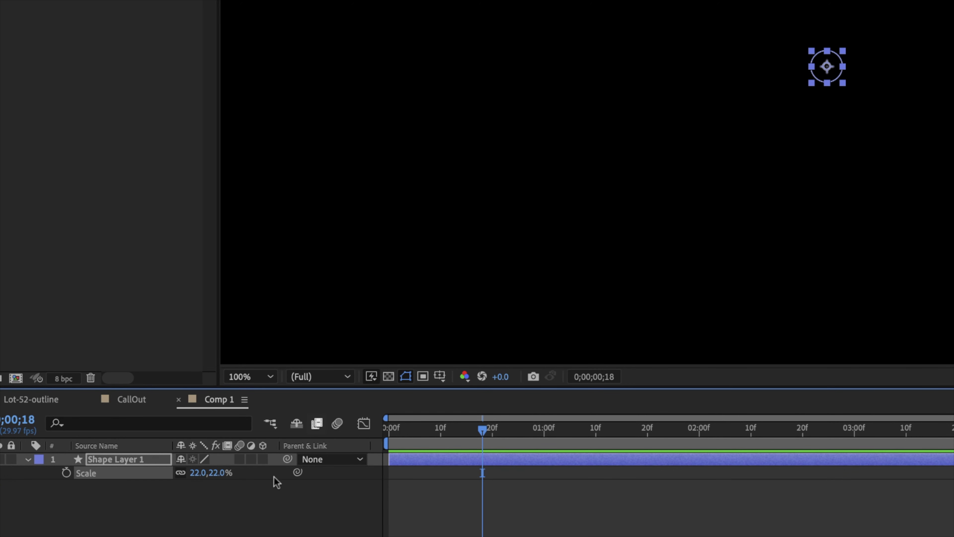
# Set the circle's stroke width to 22 px and its scale to 21%.
pyautogui.moveTo(672, 42)
pyautogui.mouseDown()
pyautogui.moveTo(691, 42)
pyautogui.moveTo(676, 42)
pyautogui.mouseUp()
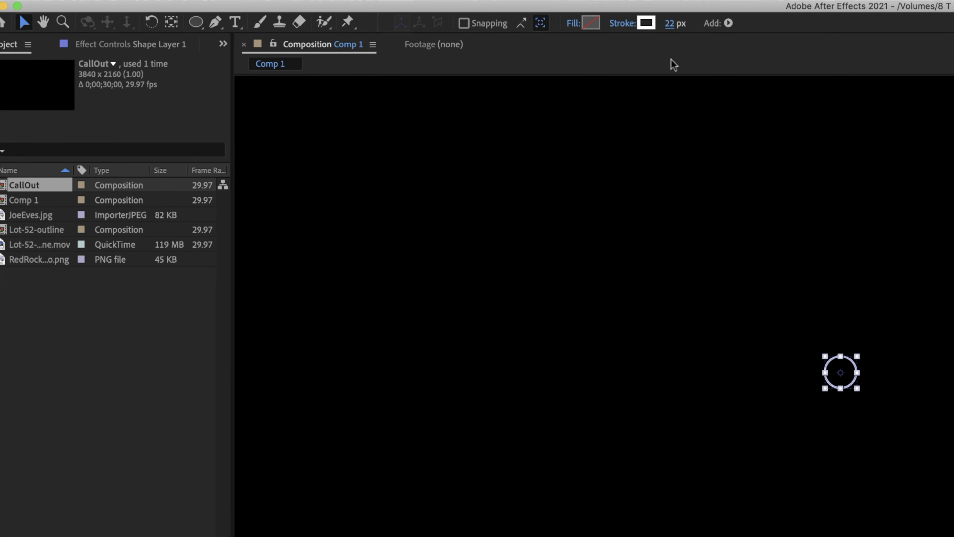
pyautogui.press('s')
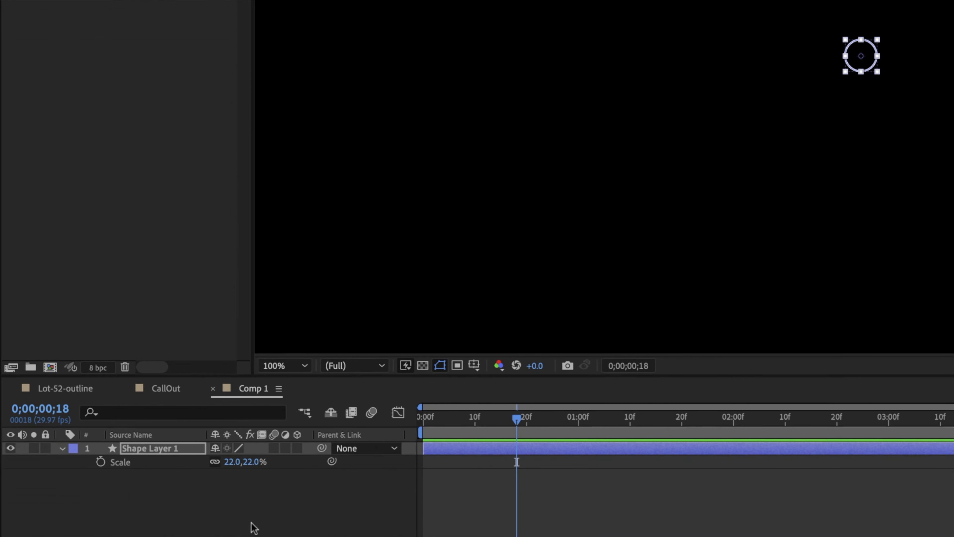
pyautogui.moveTo(256, 464); pyautogui.dragTo(277, 469)
pyautogui.click(809, 527)
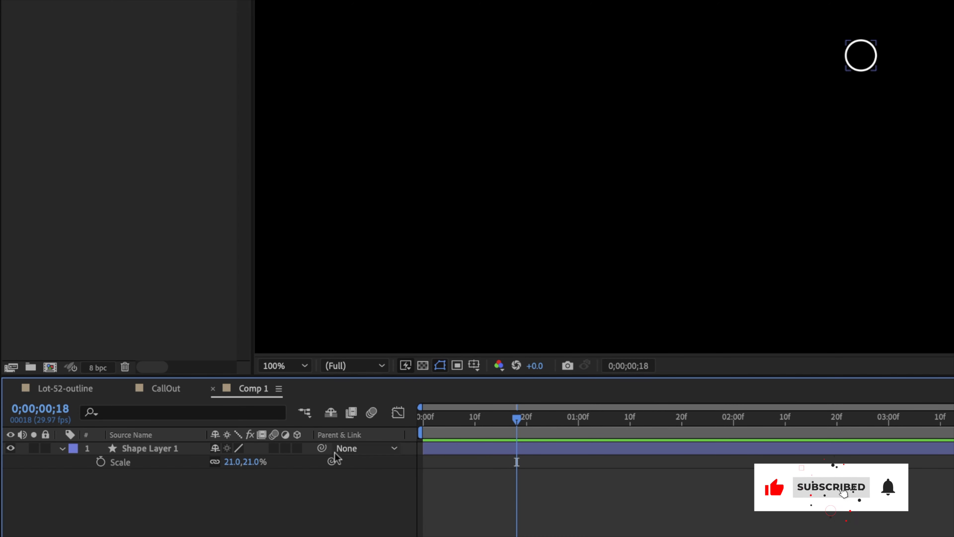
# Animate the circle growing in by keyframing its scale at 21% at 0;00;00;18 and 0% at 0;00;00;10.
pyautogui.click(100, 462)
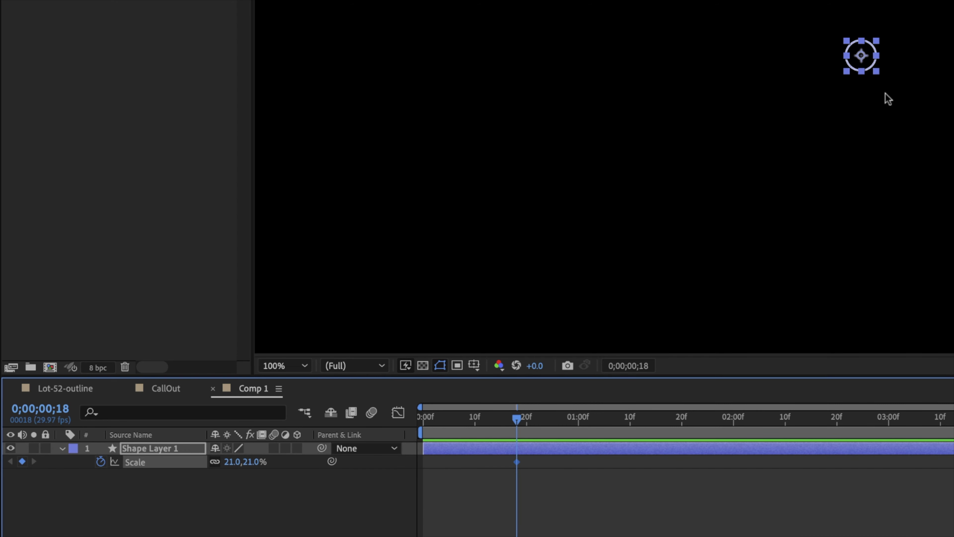
pyautogui.press('pageup')
pyautogui.press('pageup')
pyautogui.press('pageup')
pyautogui.press('pageup')
pyautogui.press('pageup')
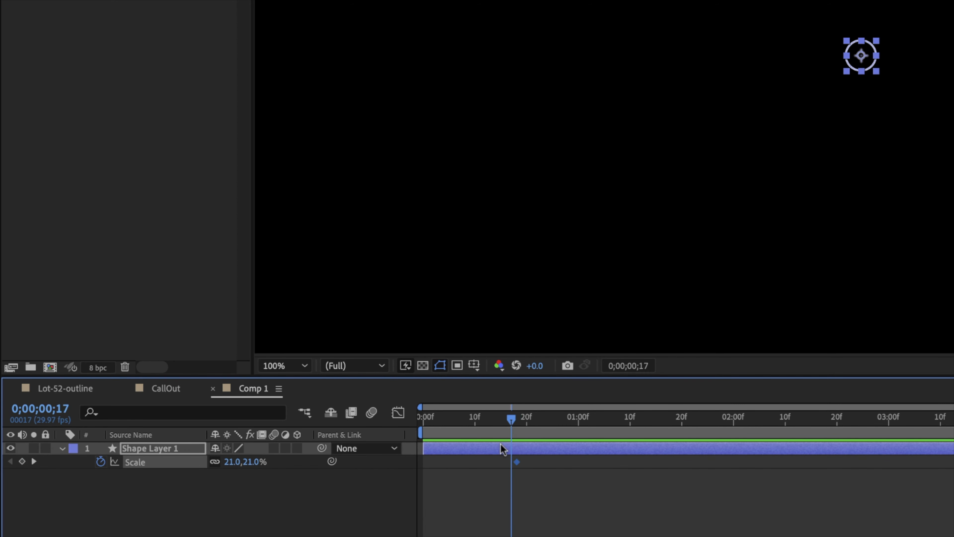
pyautogui.press('pageup')
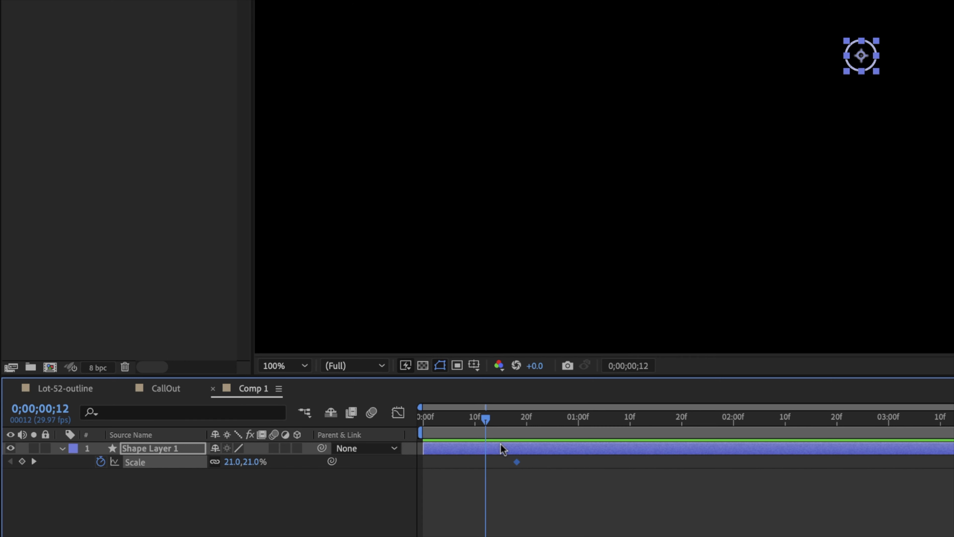
pyautogui.press('pageup')
pyautogui.press('pageup')
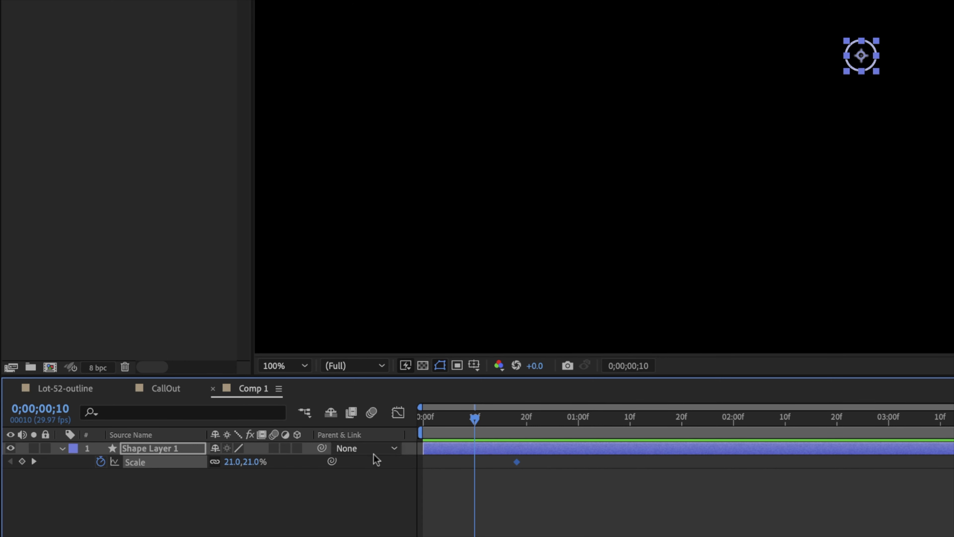
pyautogui.click(249, 461)
pyautogui.write('0')
pyautogui.press('Return')
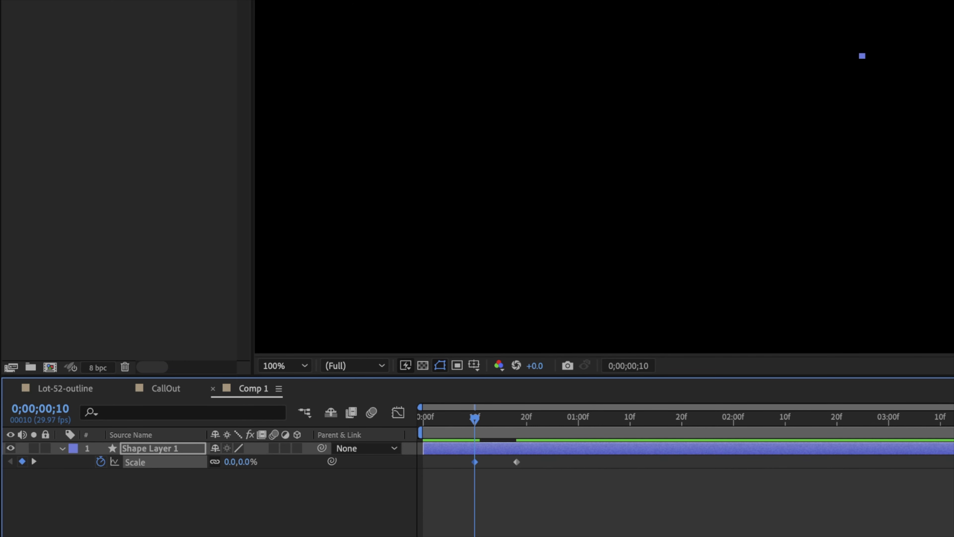
# Preview the growth animation, and add a 30% Scale keyframe to the circle at 0;00;00;20 as an overshoot.
pyautogui.moveTo(436, 418); pyautogui.dragTo(423, 420)
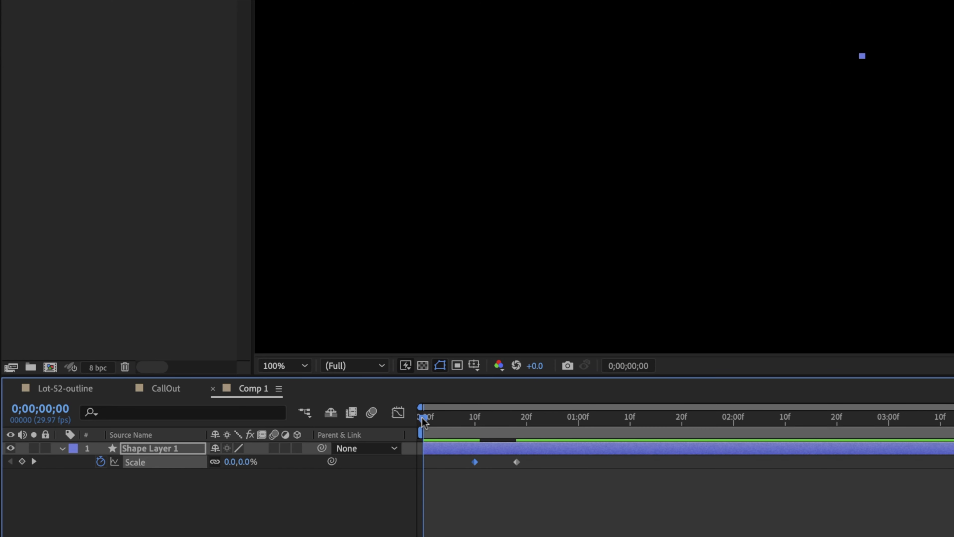
pyautogui.press('space')
pyautogui.click(583, 420)
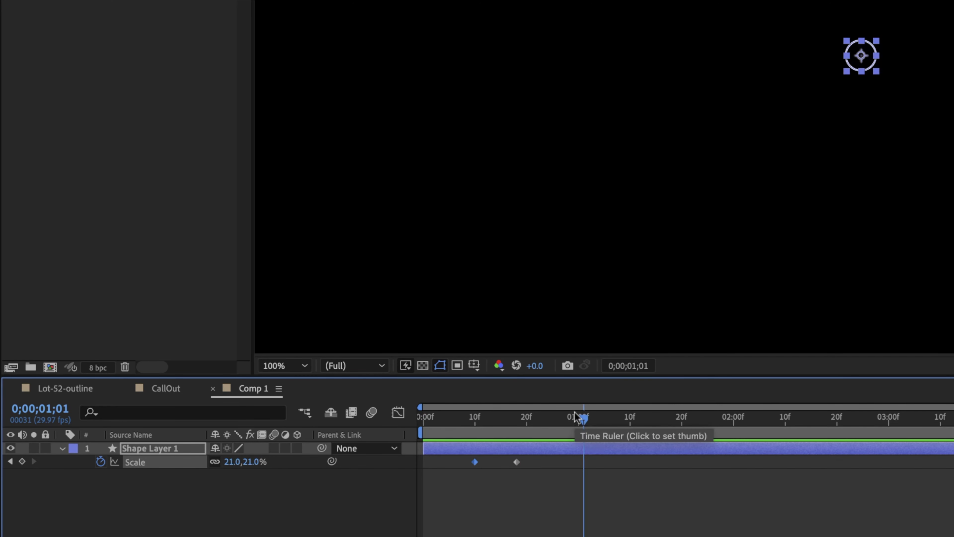
pyautogui.moveTo(583, 420); pyautogui.dragTo(522, 427)
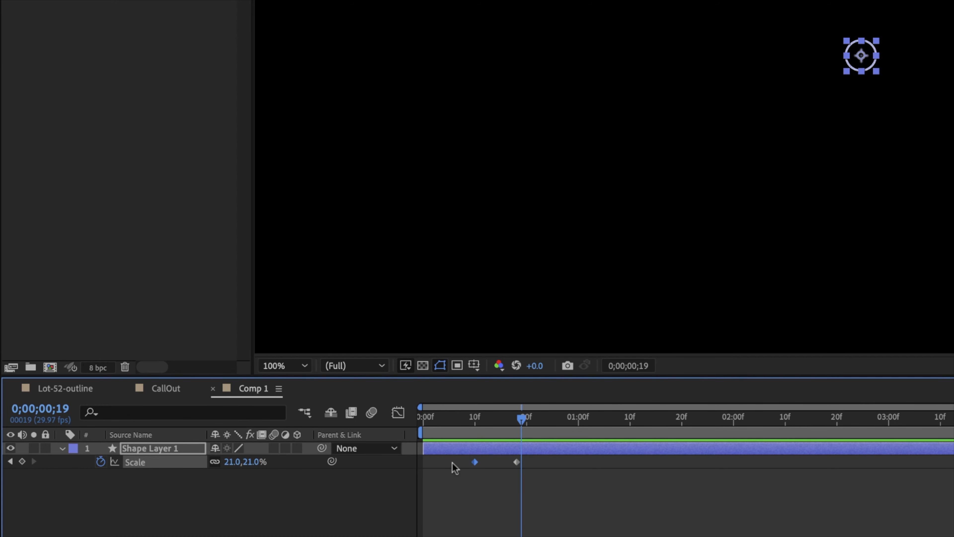
pyautogui.click(515, 418)
pyautogui.click(523, 417)
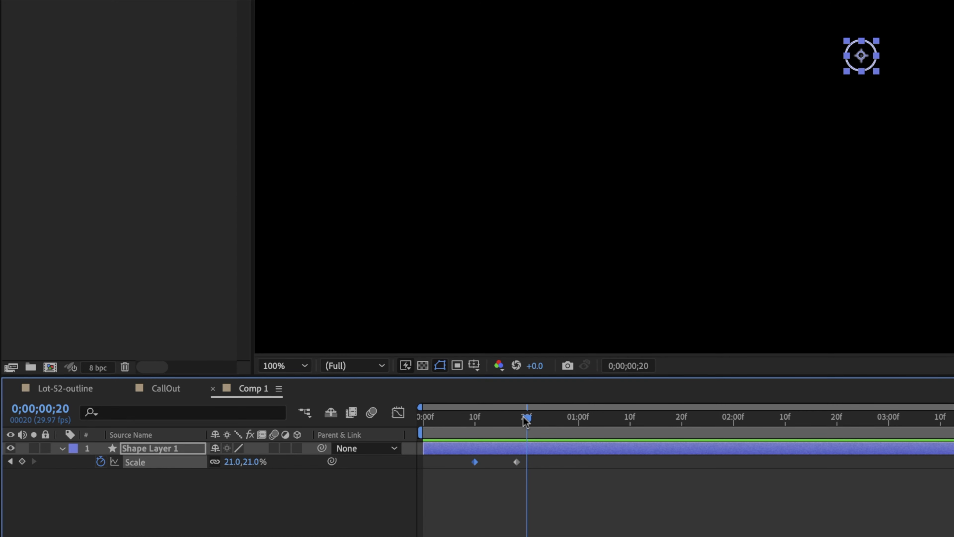
pyautogui.moveTo(258, 462); pyautogui.dragTo(259, 463)
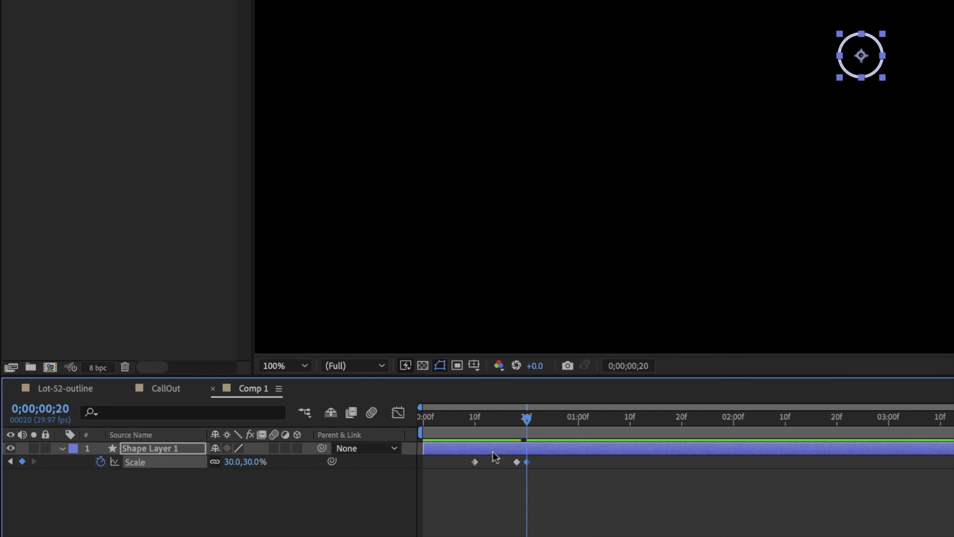
# Add a 21% Scale keyframe at 0;00;00;22 so the circle settles back to its final size.
pyautogui.press('pagedown')
pyautogui.press('pagedown')
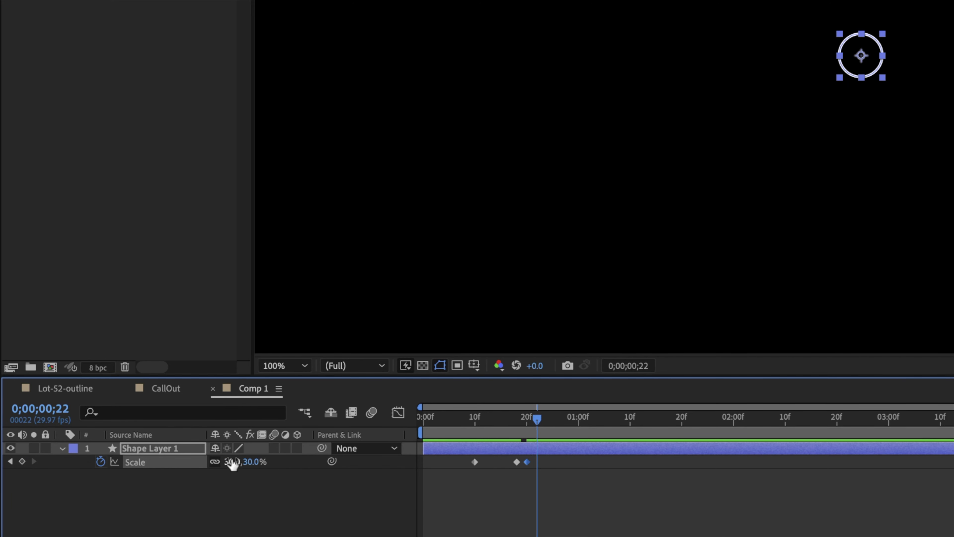
pyautogui.moveTo(256, 464); pyautogui.dragTo(248, 462)
# Apply Easy Ease to the circle's last three Scale keyframes, leaving the first one linear.
pyautogui.moveTo(527, 423); pyautogui.dragTo(478, 423)
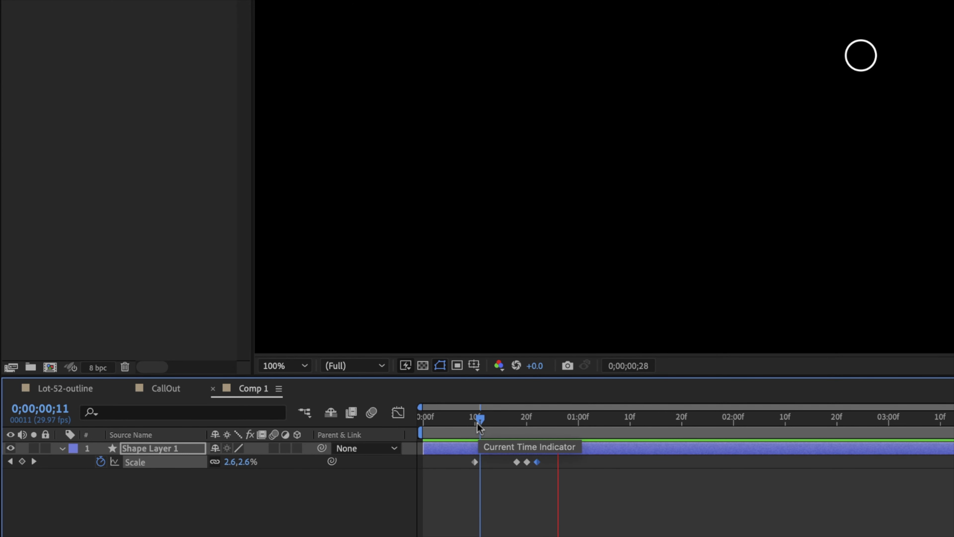
pyautogui.click(629, 418)
pyautogui.moveTo(629, 418); pyautogui.dragTo(551, 468)
pyautogui.click(552, 427)
pyautogui.rightClick(537, 464)
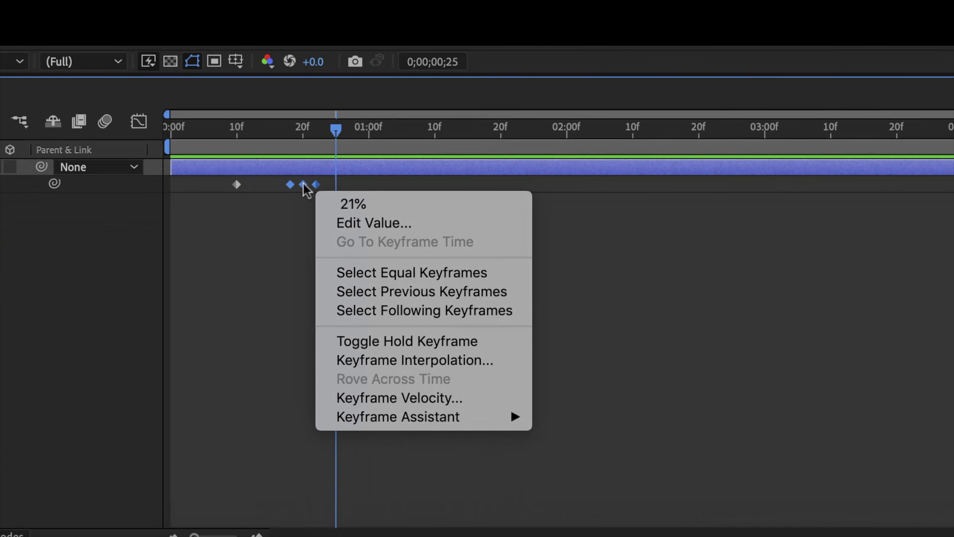
pyautogui.moveTo(561, 536)
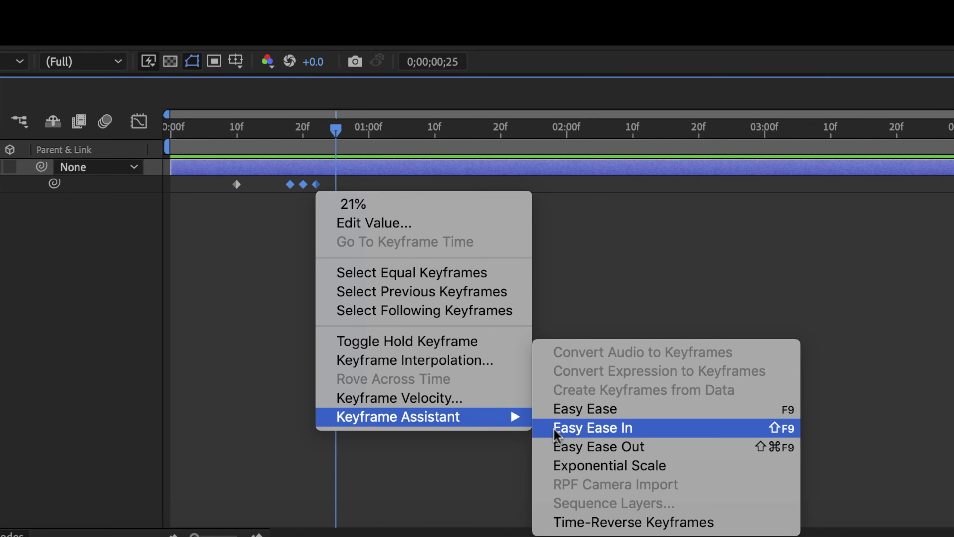
pyautogui.click(600, 420)
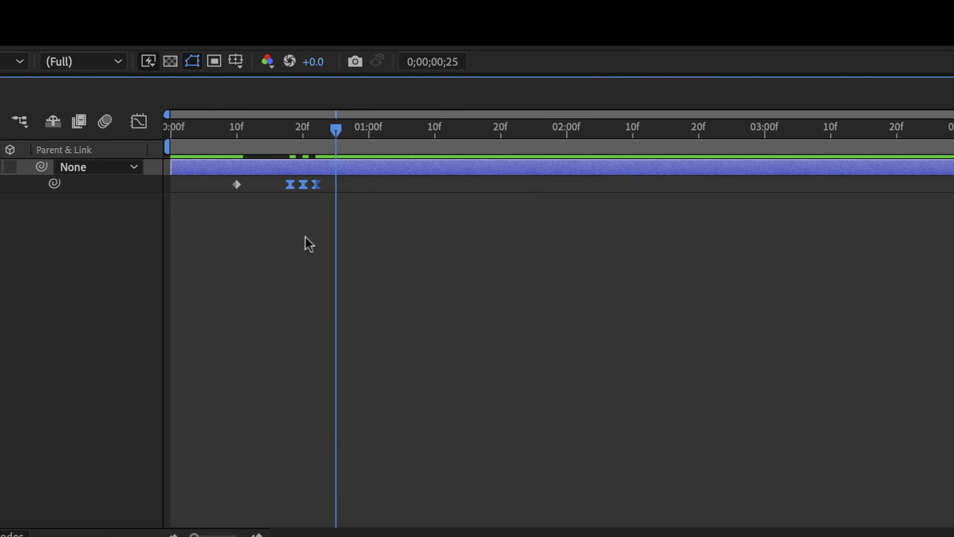
# Preview the eased circle animation from the start of the composition and inspect the circle at different magnifications.
pyautogui.moveTo(305, 124); pyautogui.dragTo(283, 127)
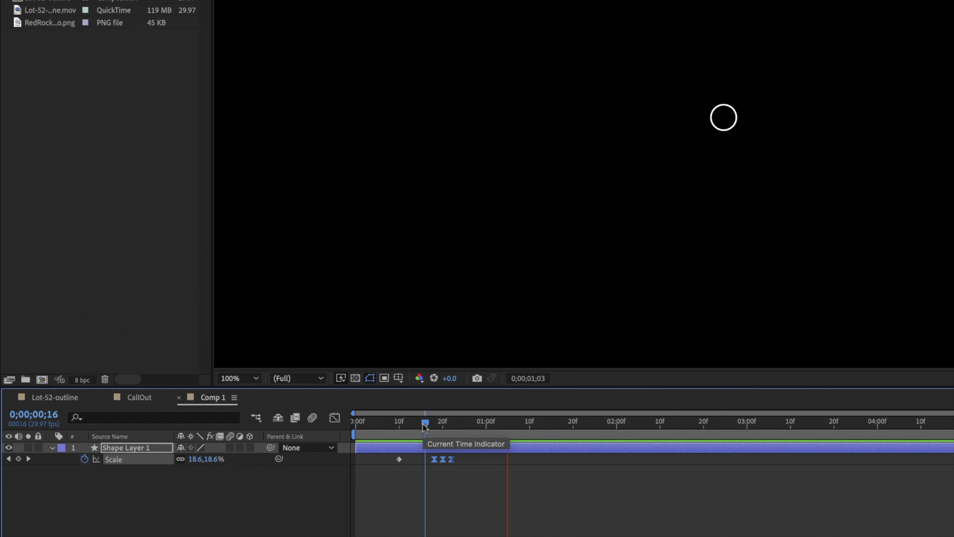
pyautogui.press('space')
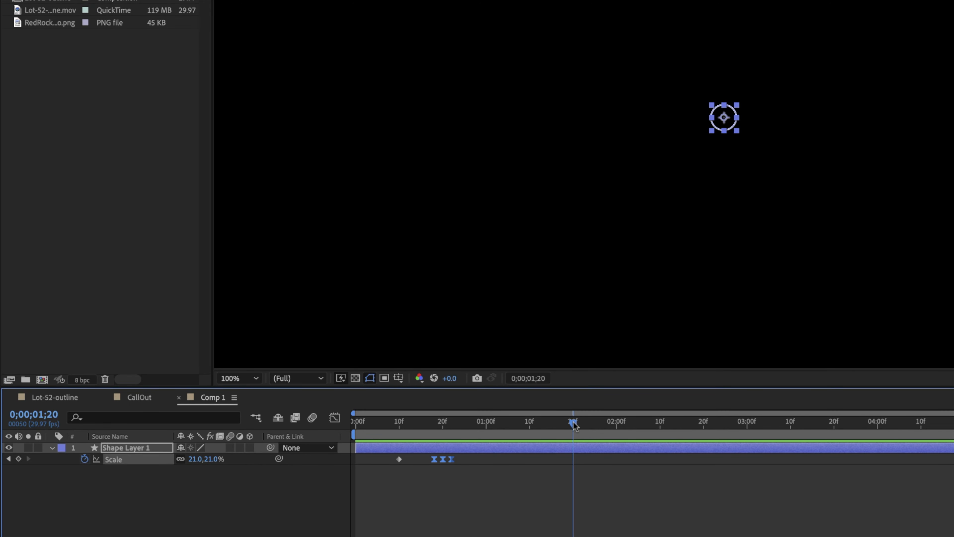
pyautogui.moveTo(574, 425); pyautogui.dragTo(319, 434)
pyautogui.press('space')
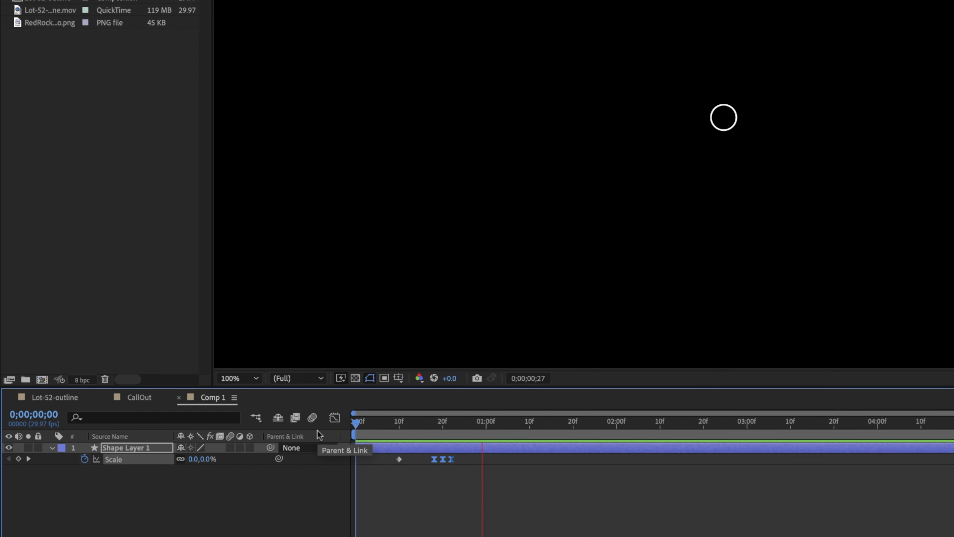
pyautogui.press('space')
pyautogui.scroll(2, 643, 117)
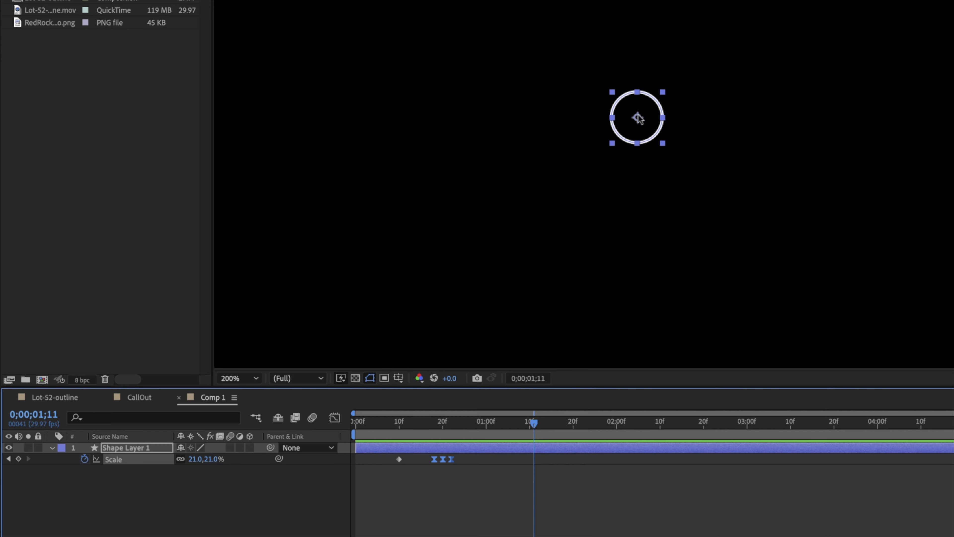
pyautogui.scroll(-5, 685, 166)
pyautogui.scroll(2, 707, 162)
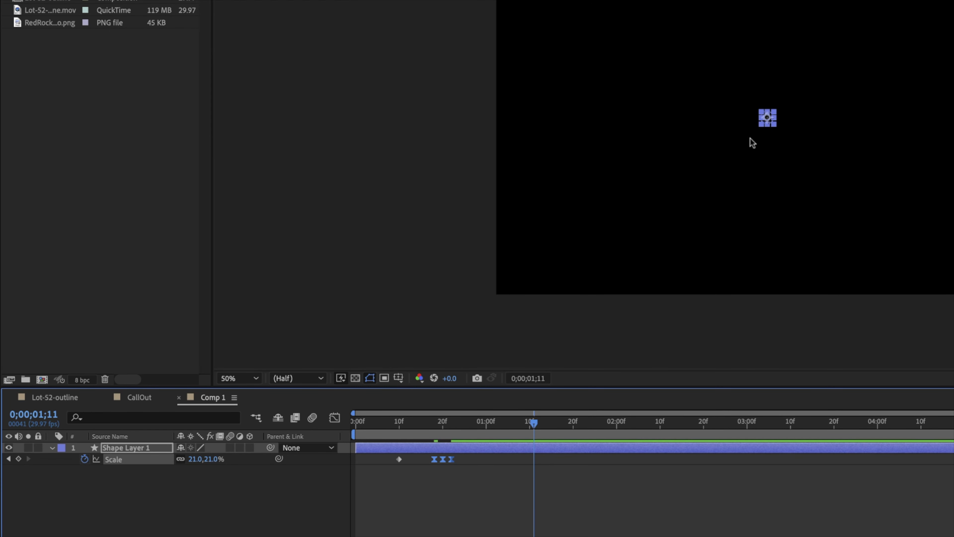
pyautogui.scroll(2, 715, 211)
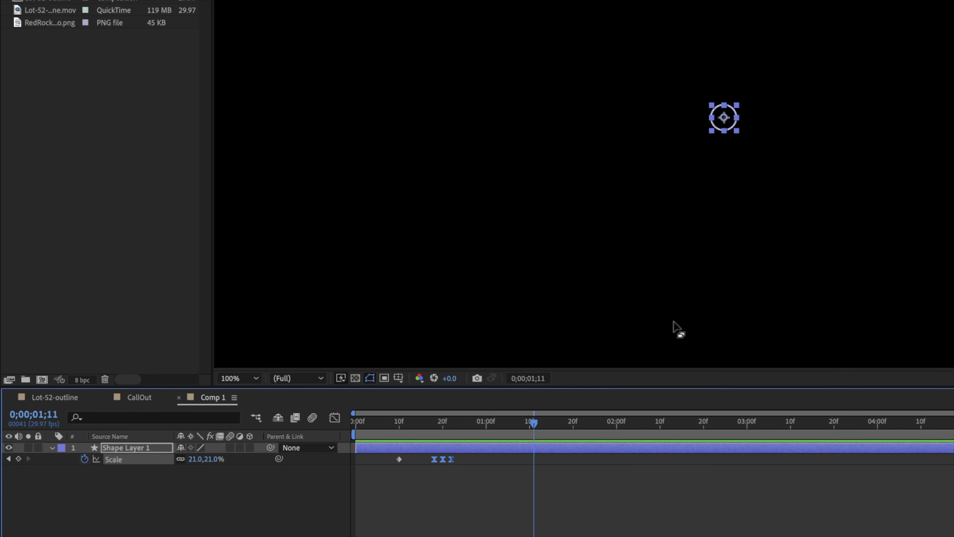
# Move the circle down and to the left in the composition, and deselect its layer.
pyautogui.click(609, 448)
pyautogui.moveTo(730, 124); pyautogui.dragTo(483, 273)
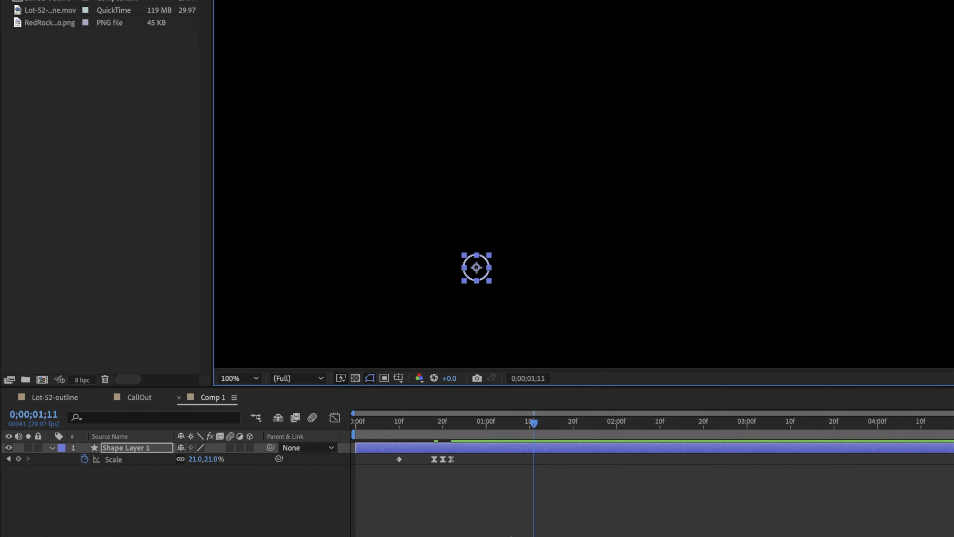
pyautogui.click(470, 531)
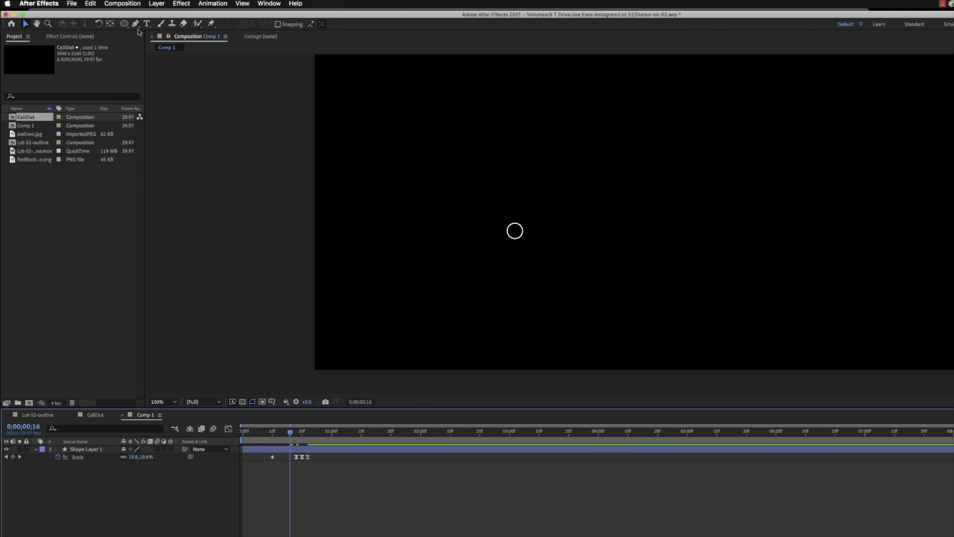
# Draw a straight diagonal line on a new shape layer with the Pen tool, from the circle's center up to the right.
pyautogui.click(135, 24)
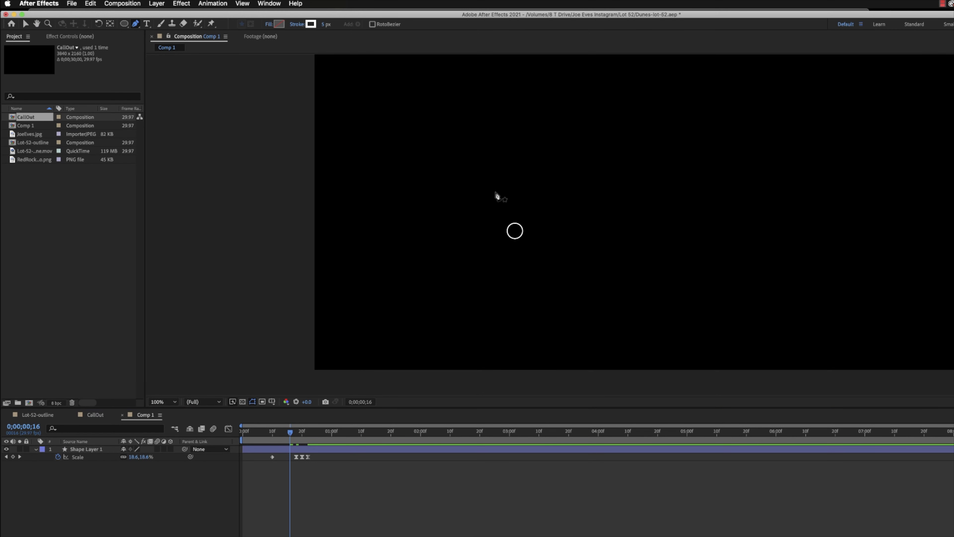
pyautogui.click(516, 231)
pyautogui.click(569, 167)
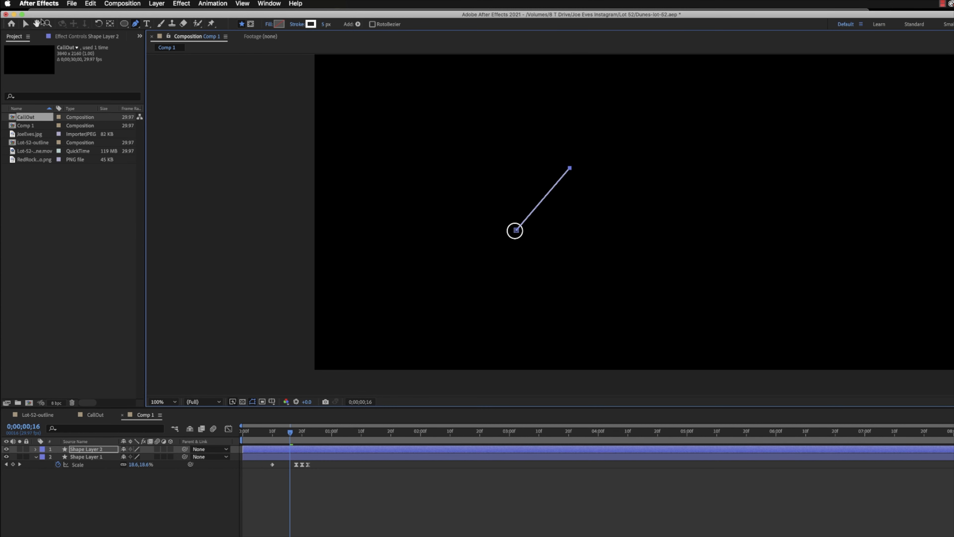
pyautogui.click(25, 24)
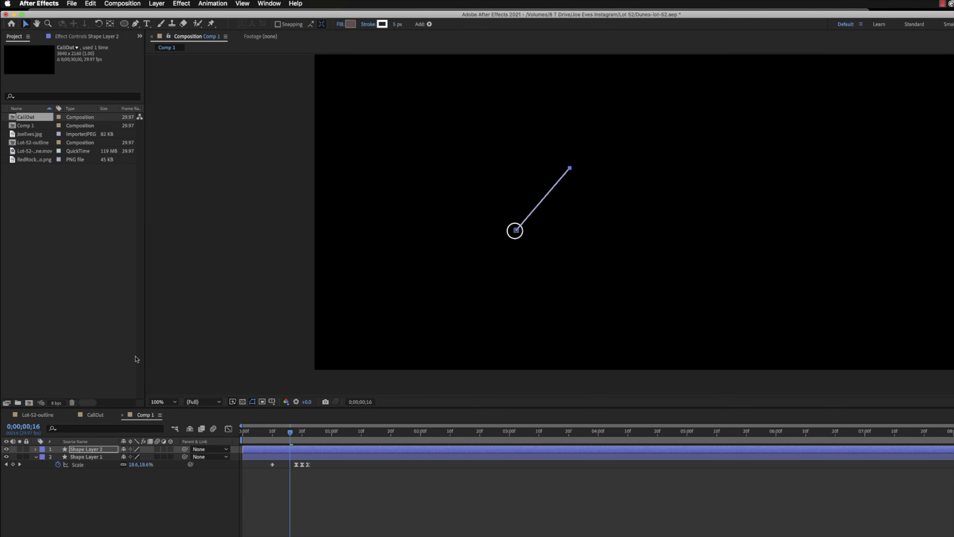
# Scale the diagonal line up to 222% at 0;00;00;22.
pyautogui.press('s')
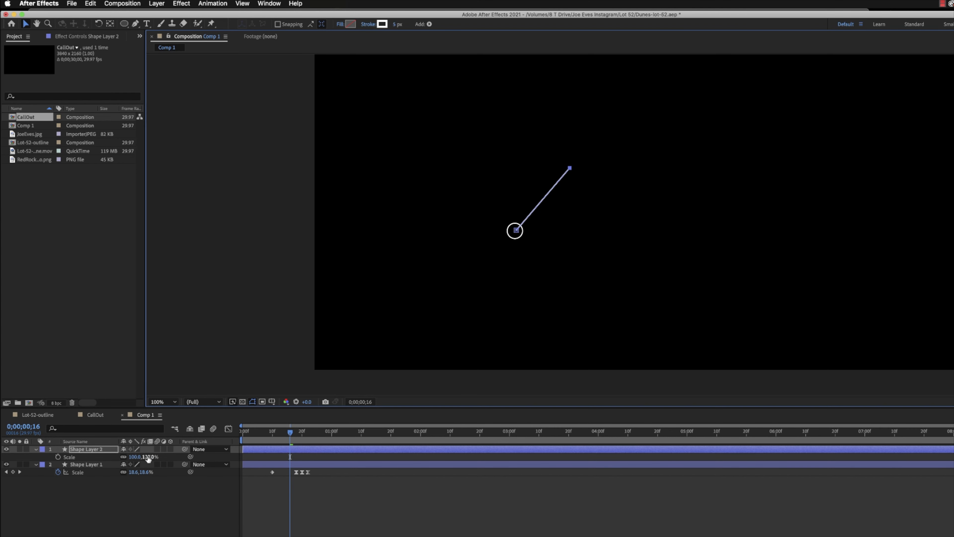
pyautogui.moveTo(286, 434); pyautogui.dragTo(309, 436)
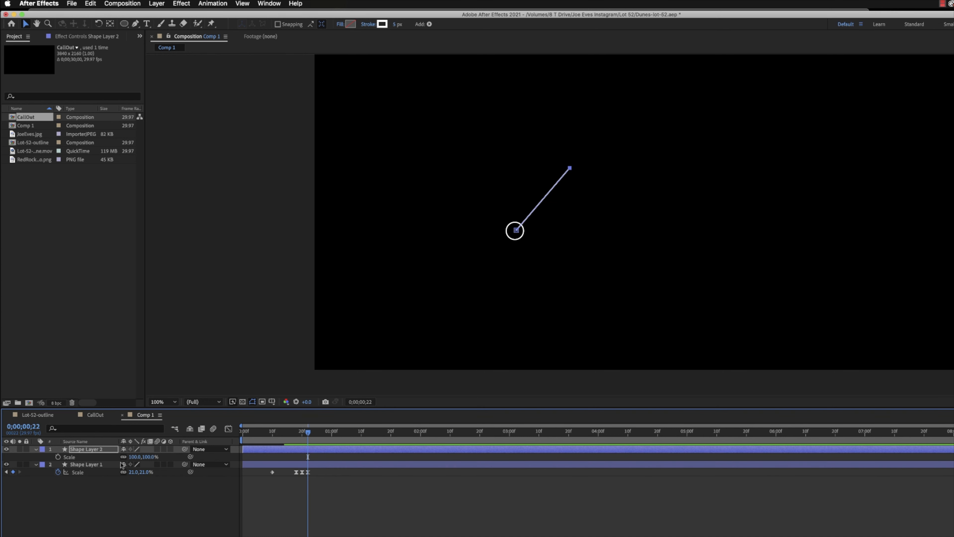
pyautogui.moveTo(149, 461); pyautogui.dragTo(203, 458)
pyautogui.moveTo(350, 227); pyautogui.dragTo(453, 230)
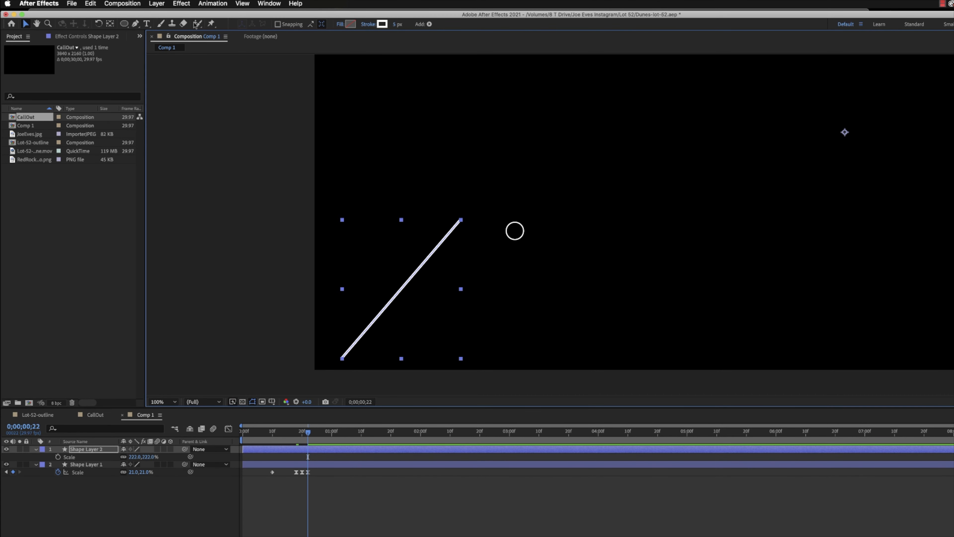
# Move the diagonal line's anchor point to its lower-left endpoint with the Pan Behind tool.
pyautogui.click(111, 23)
pyautogui.moveTo(845, 132); pyautogui.dragTo(387, 294)
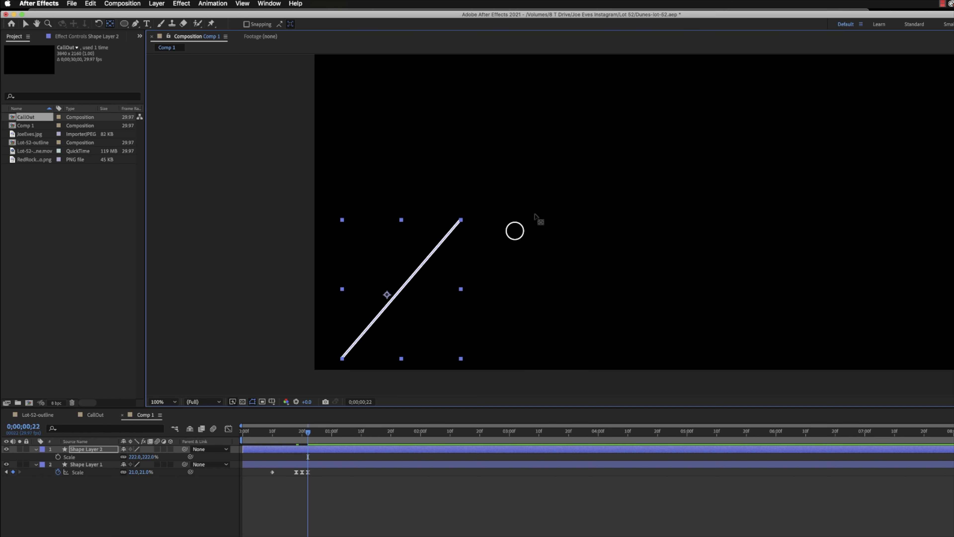
pyautogui.moveTo(387, 295); pyautogui.dragTo(343, 359)
pyautogui.click(26, 23)
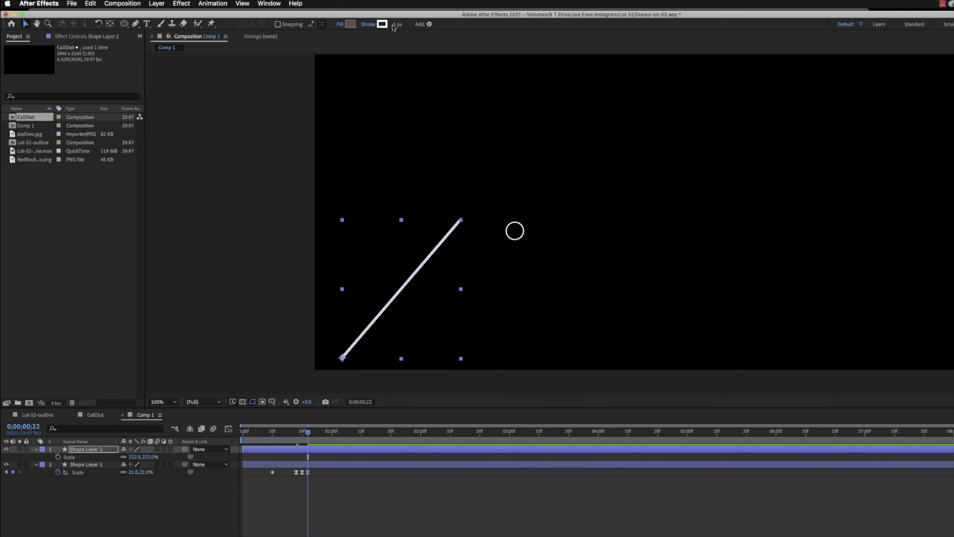
# Reduce the line's stroke to 2 px and move the line so its lower end sits at the circle's center.
pyautogui.moveTo(397, 26); pyautogui.dragTo(391, 25)
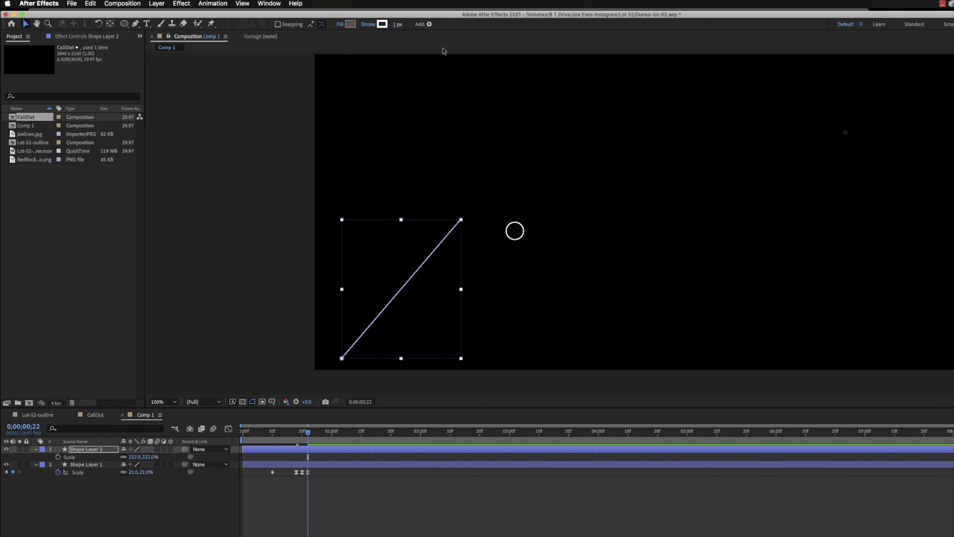
pyautogui.click(522, 187)
pyautogui.moveTo(417, 272); pyautogui.dragTo(591, 145)
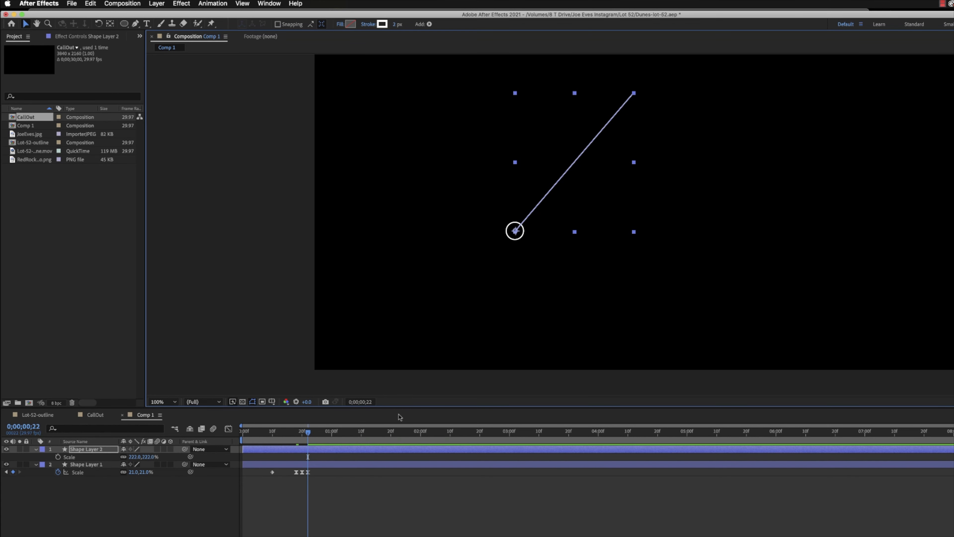
# Delay the diagonal line layer's start to about frame 17 and preview the composition from the beginning.
pyautogui.moveTo(243, 448)
pyautogui.mouseDown()
pyautogui.moveTo(299, 449)
pyautogui.moveTo(234, 437)
pyautogui.mouseUp()
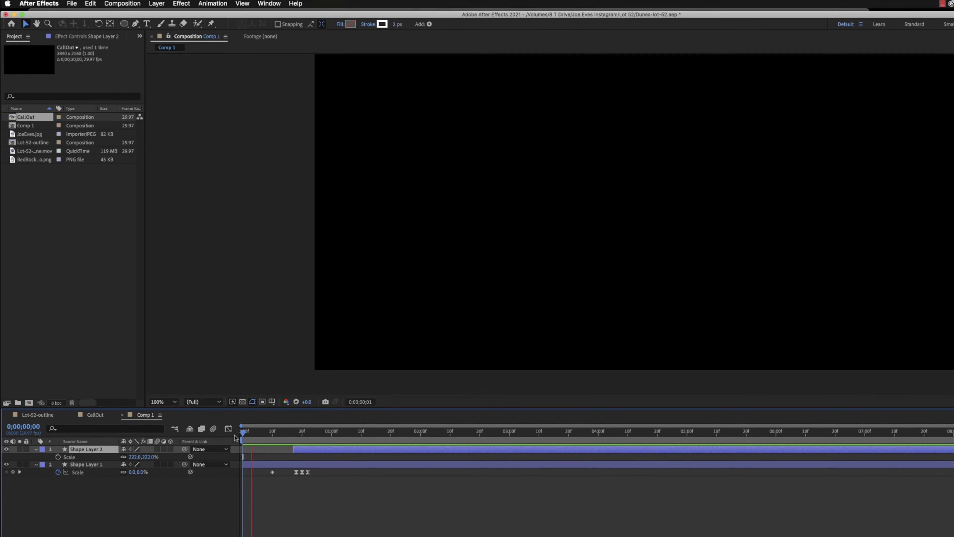
pyautogui.press('space')
# Animate the diagonal line's Scale from 0% at frame 18 to 222% at frame 24, and preview it from the start.
pyautogui.moveTo(313, 436)
pyautogui.mouseDown()
pyautogui.moveTo(299, 436)
pyautogui.moveTo(314, 436)
pyautogui.mouseUp()
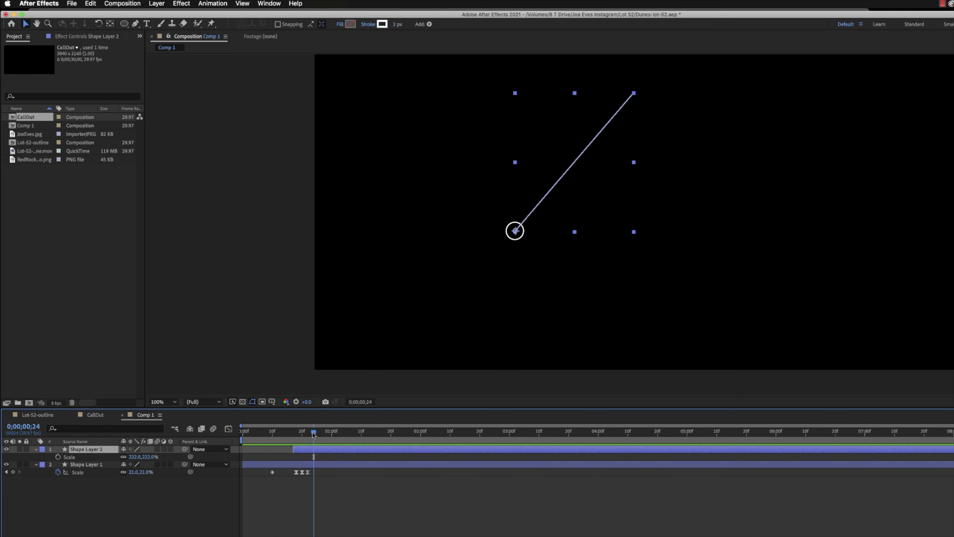
pyautogui.click(58, 456)
pyautogui.moveTo(314, 435); pyautogui.dragTo(295, 436)
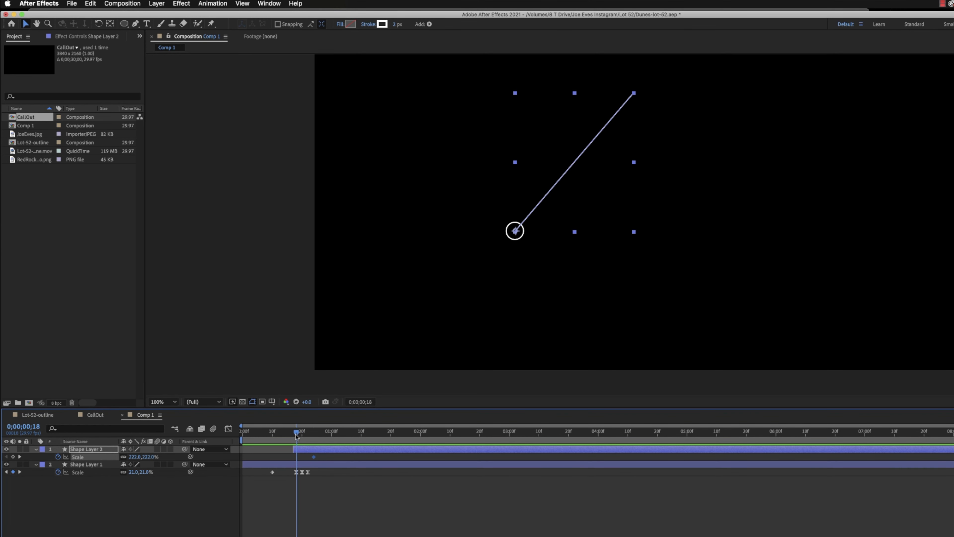
pyautogui.click(148, 457)
pyautogui.write('0')
pyautogui.press('Return')
pyautogui.click(241, 431)
pyautogui.press('space')
pyautogui.press('space')
# Duplicate the diagonal line layer, rotate the copy to 50°, and place its start at the diagonal line's upper end.
pyautogui.moveTo(296, 446); pyautogui.dragTo(326, 446)
pyautogui.press('super+d')
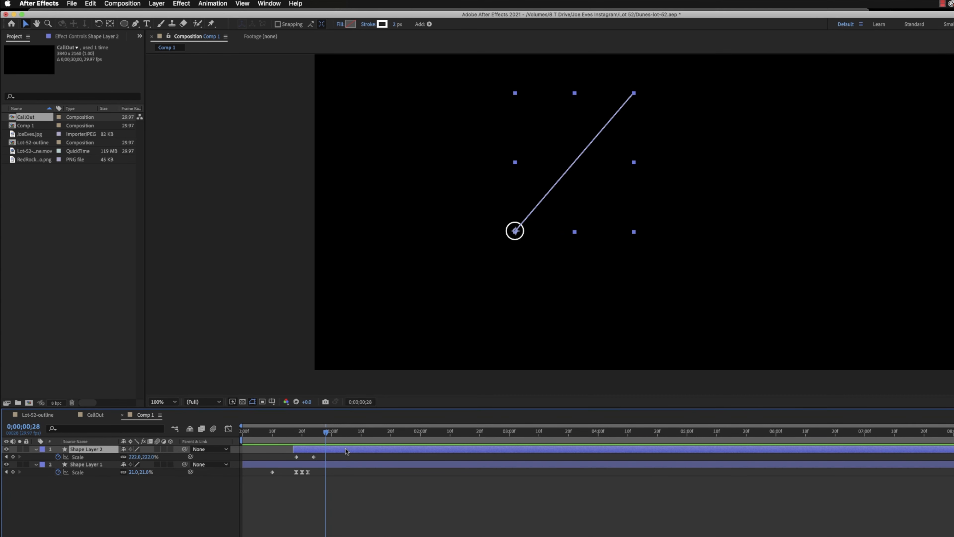
pyautogui.moveTo(552, 196); pyautogui.dragTo(693, 140)
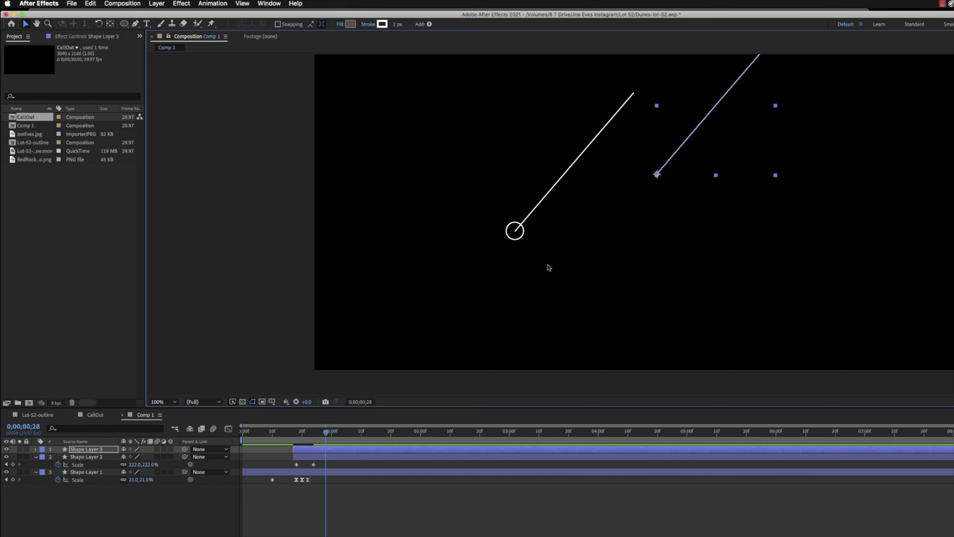
pyautogui.press('r')
pyautogui.moveTo(135, 462); pyautogui.dragTo(156, 456)
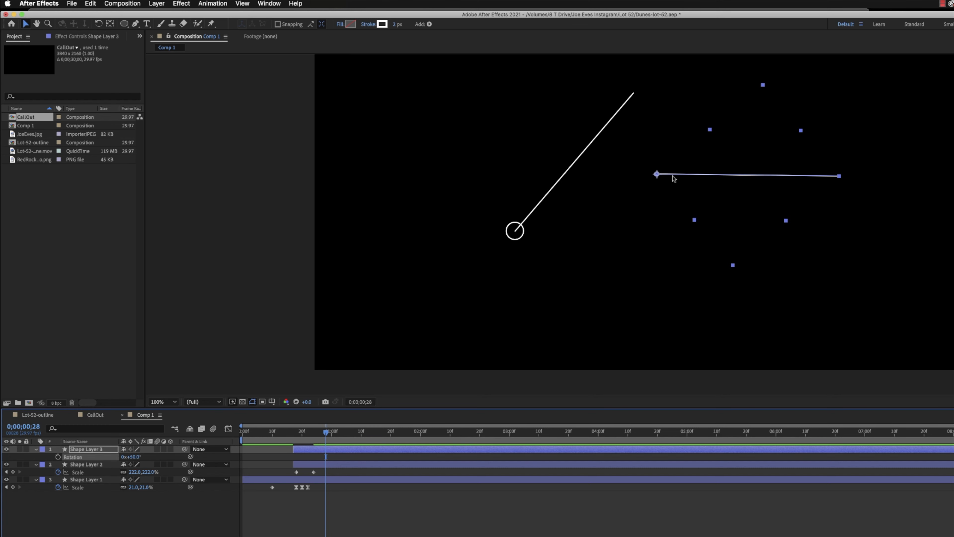
pyautogui.moveTo(675, 176); pyautogui.dragTo(661, 82)
pyautogui.moveTo(654, 91); pyautogui.dragTo(651, 96)
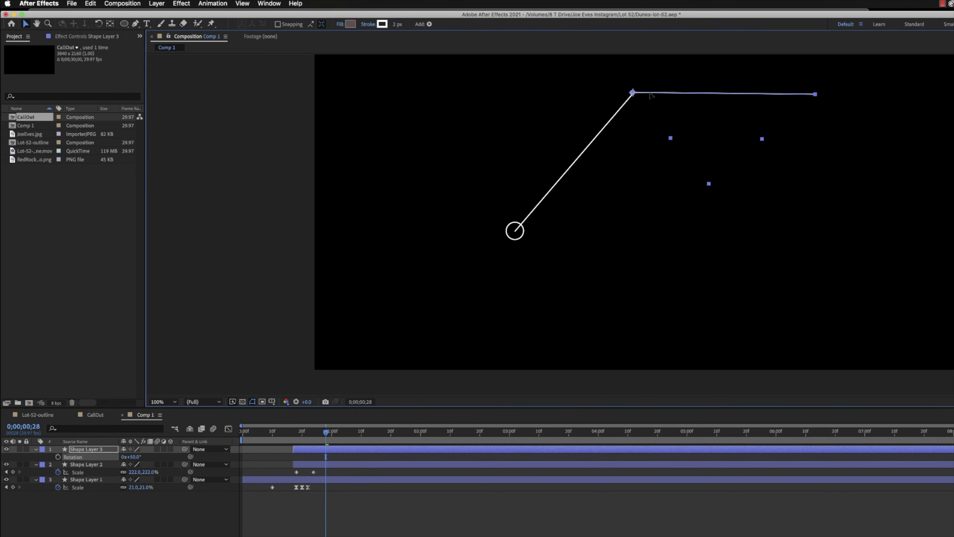
# Delay the near-horizontal line layer's start to about frame 25 and preview the composition from the beginning.
pyautogui.moveTo(324, 450); pyautogui.dragTo(207, 445)
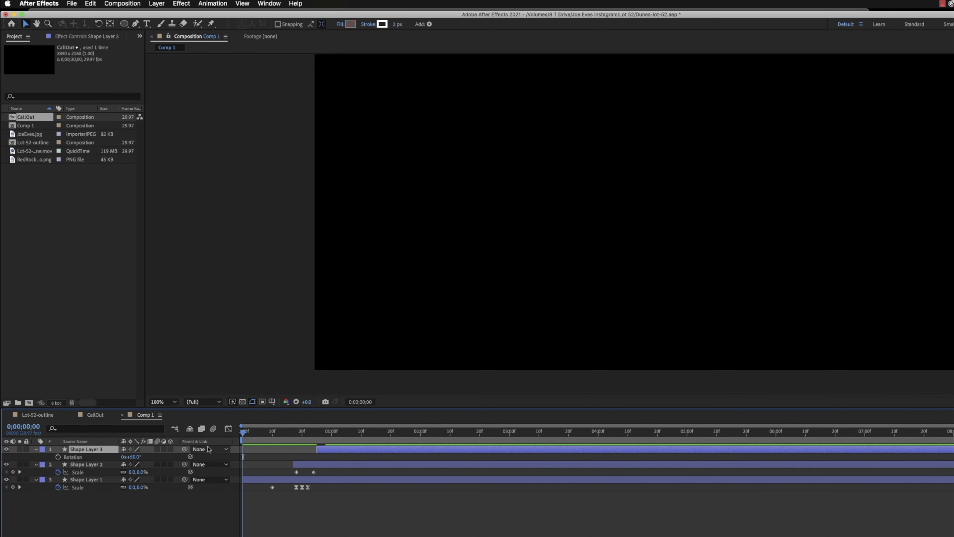
pyautogui.press('space')
pyautogui.press('space')
# Fine-tune the near-horizontal line's position so its start meets the diagonal line's upper end exactly.
pyautogui.press('.')
pyautogui.moveTo(654, 119); pyautogui.dragTo(547, 366)
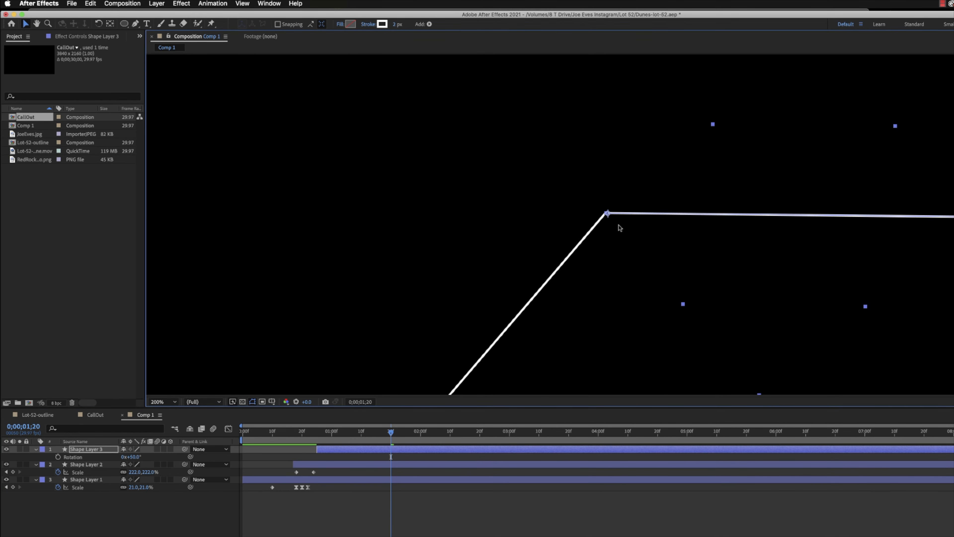
pyautogui.press('.')
pyautogui.press('.')
pyautogui.moveTo(799, 185); pyautogui.dragTo(796, 184)
pyautogui.press(',')
pyautogui.press(',')
pyautogui.press(',')
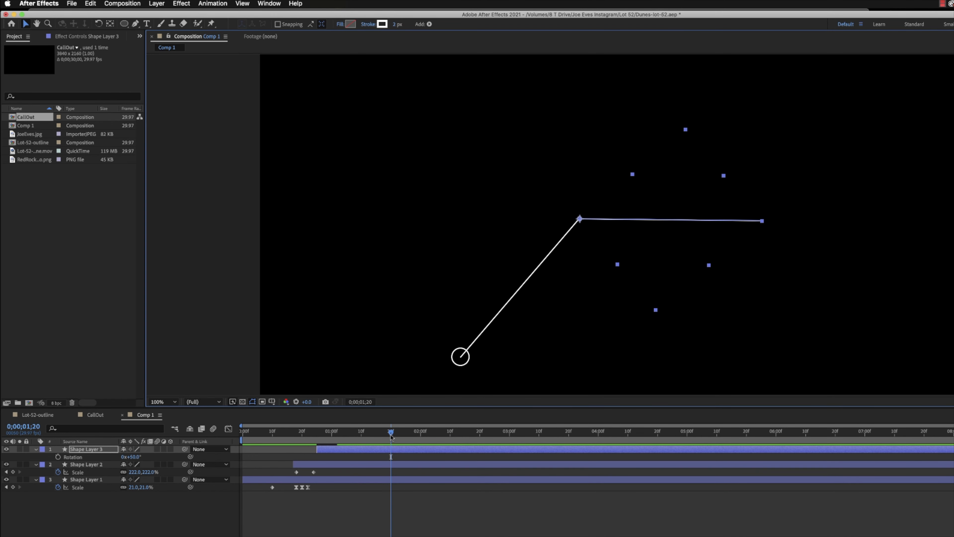
# Set the near-horizontal line's ending Scale keyframe to 135% at 0;00;01;02 and its rotation to 48°.
pyautogui.click(390, 452)
pyautogui.press('s')
pyautogui.moveTo(377, 437); pyautogui.dragTo(337, 437)
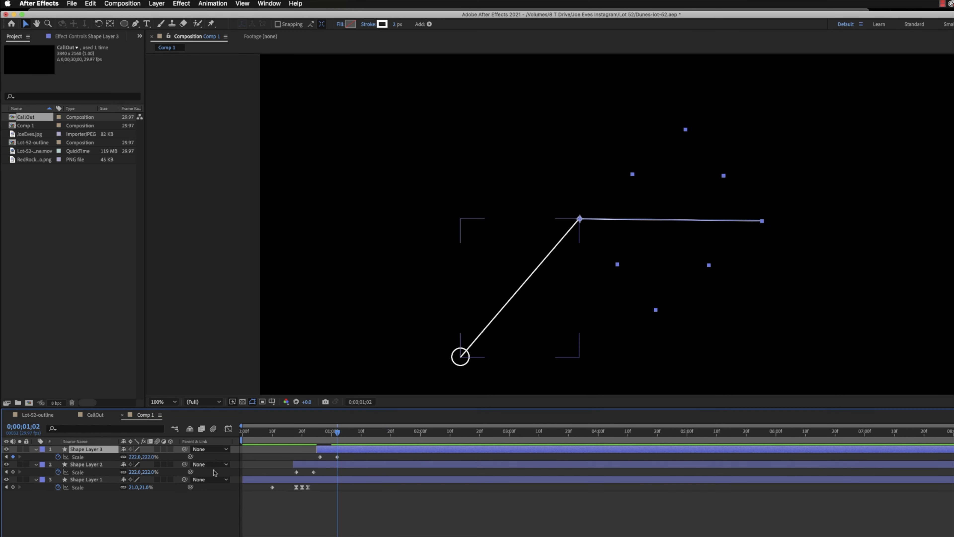
pyautogui.moveTo(150, 460); pyautogui.dragTo(110, 456)
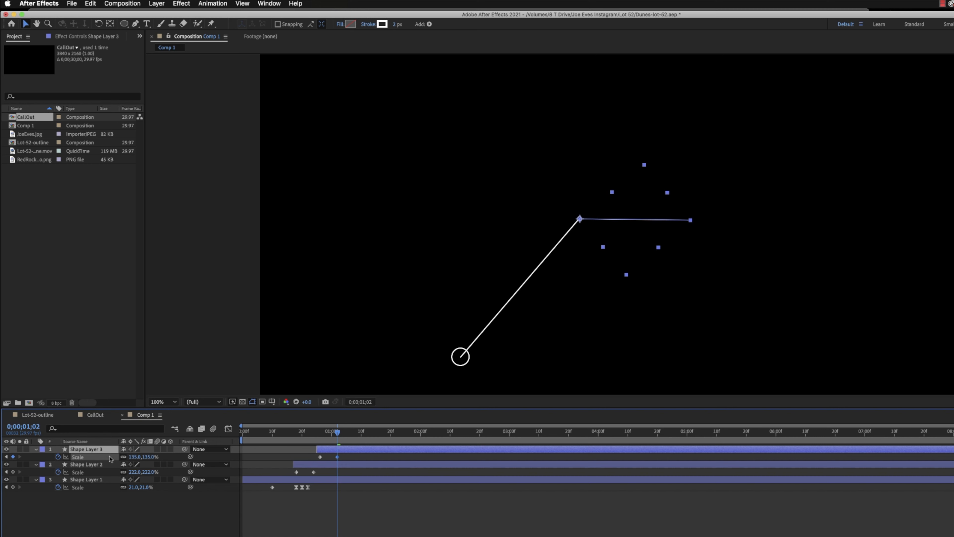
pyautogui.press('r')
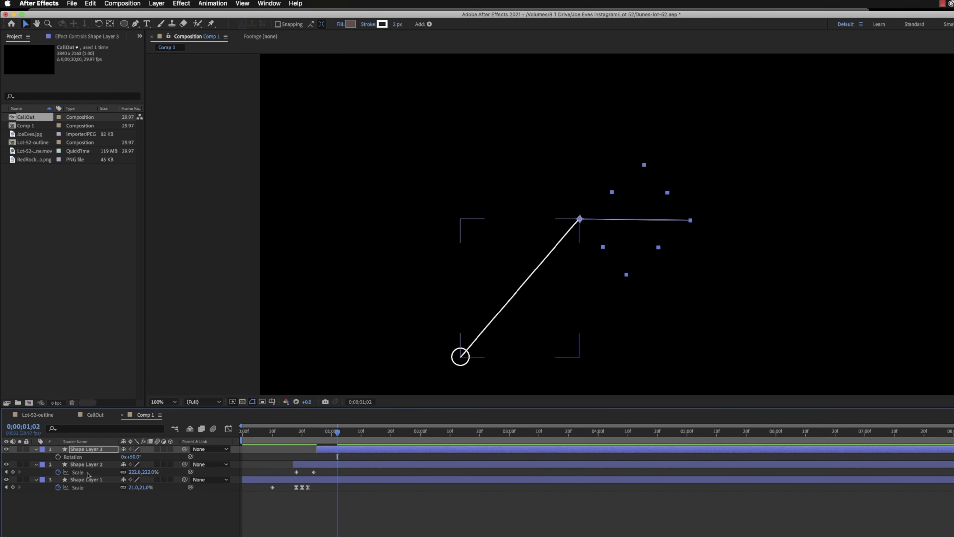
pyautogui.moveTo(131, 457); pyautogui.dragTo(132, 457)
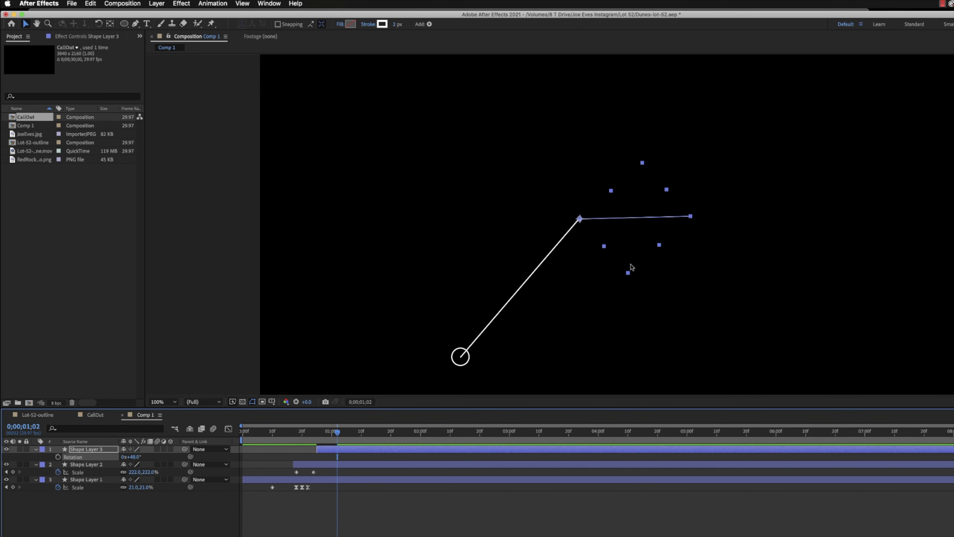
# Realign the shortened line's start with the diagonal line's tip, checking the join at 800% magnification.
pyautogui.press('.')
pyautogui.press('.')
pyautogui.press('.')
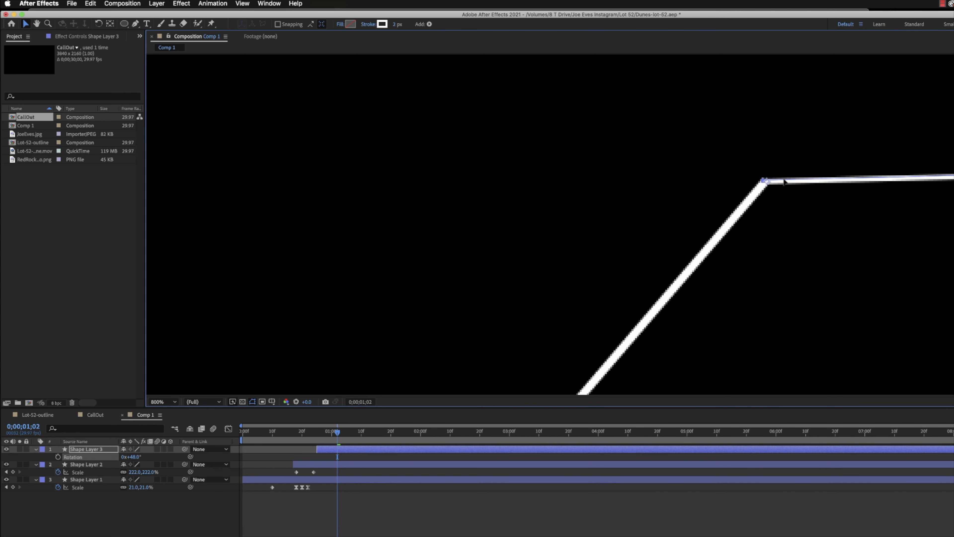
pyautogui.press(',')
pyautogui.press(',')
pyautogui.press(',')
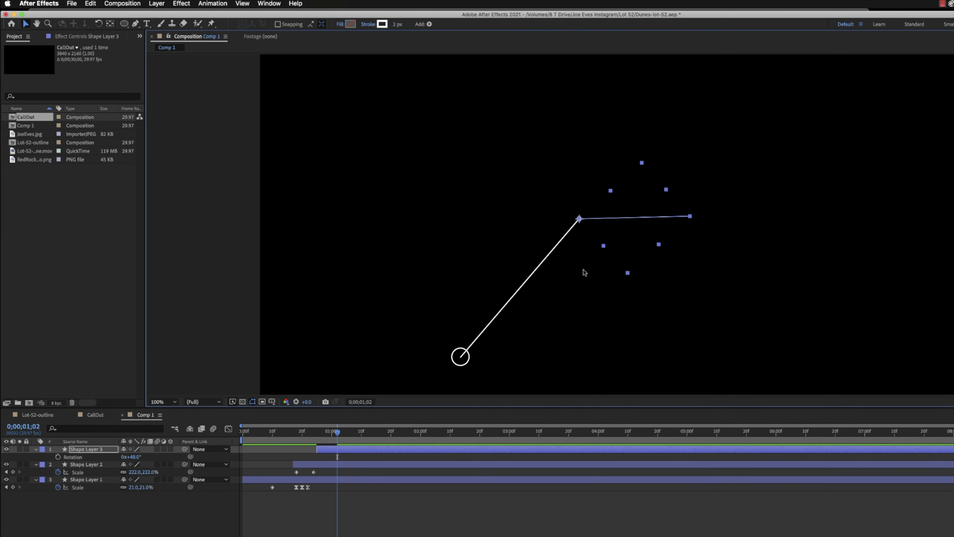
# Preview the circle and both line animations from the start with the whole composition in view.
pyautogui.moveTo(337, 433); pyautogui.dragTo(244, 439)
pyautogui.press('space')
pyautogui.press('space')
pyautogui.scroll(-2, 458, 341)
pyautogui.scroll(1, 458, 341)
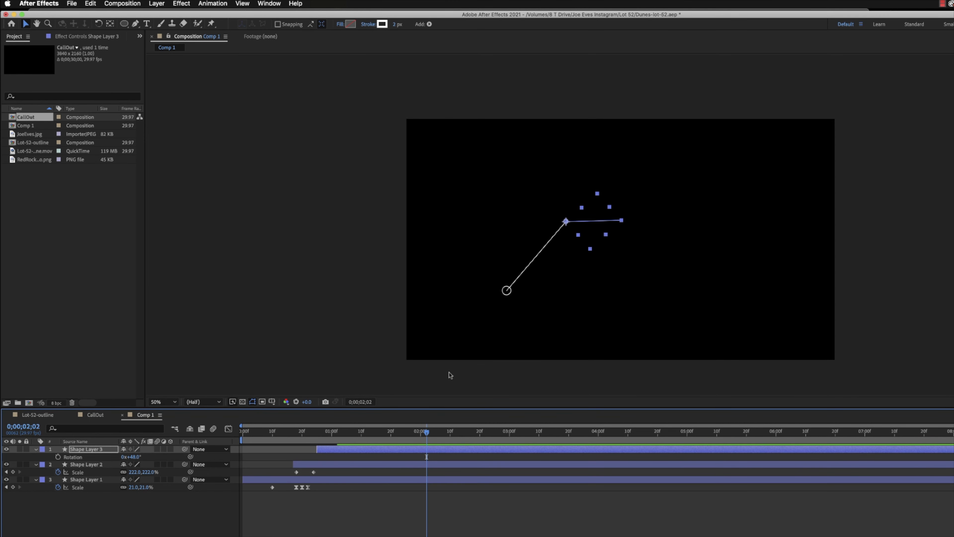
pyautogui.moveTo(425, 434); pyautogui.dragTo(229, 437)
pyautogui.press('space')
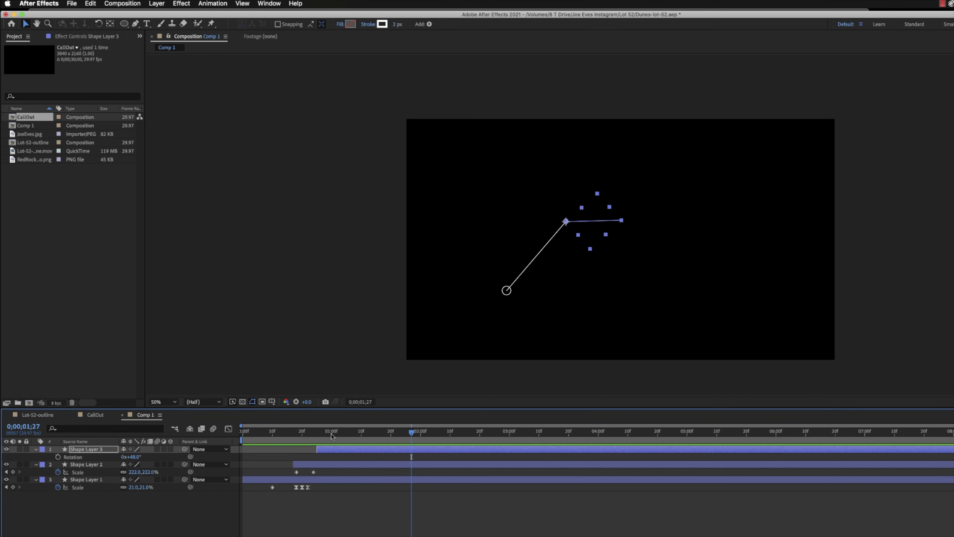
# Add the portrait JPG to the center of the composition and mask it with a circle around the head and torso.
pyautogui.click(34, 135)
pyautogui.moveTo(34, 135); pyautogui.dragTo(621, 215)
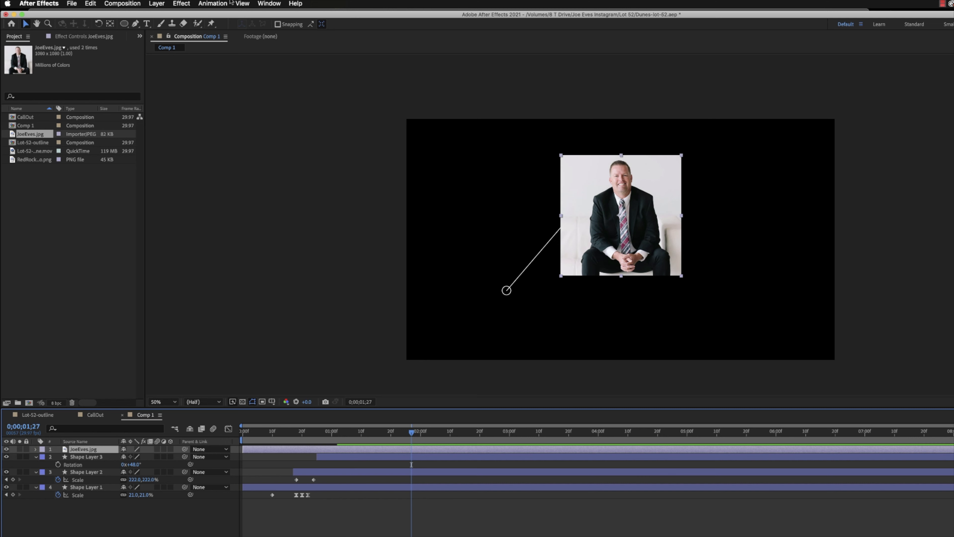
pyautogui.click(125, 24)
pyautogui.moveTo(625, 187)
pyautogui.mouseDown()
pyautogui.moveTo(606, 251)
pyautogui.moveTo(643, 229)
pyautogui.moveTo(639, 219)
pyautogui.moveTo(655, 244)
pyautogui.moveTo(584, 244)
pyautogui.mouseUp()
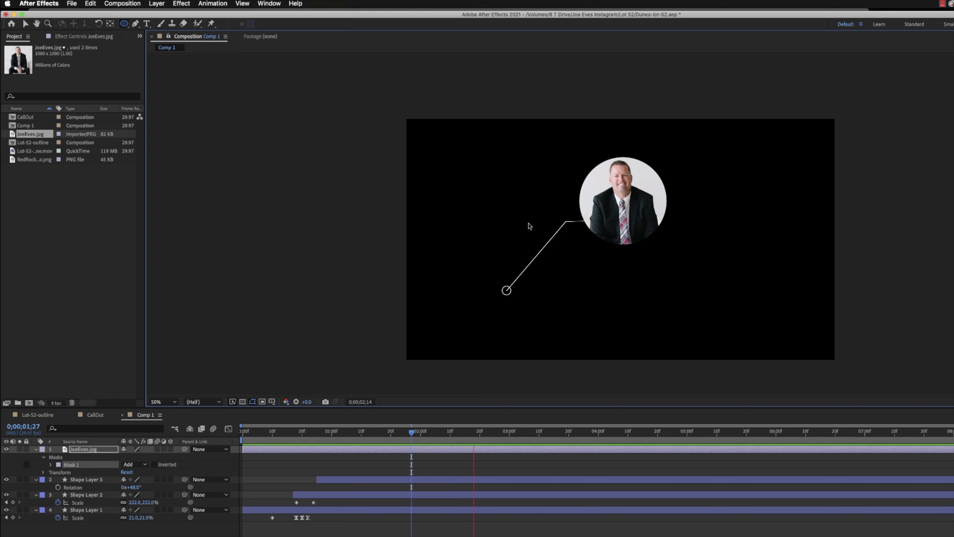
# Make the portrait layer start at 0;00;01;03, splitting it there and deleting the earlier segment.
pyautogui.press('space')
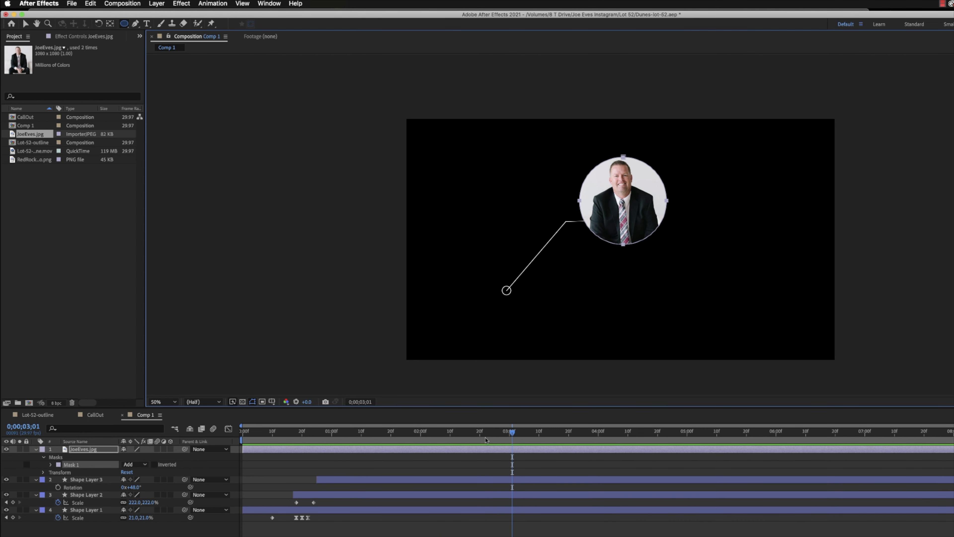
pyautogui.moveTo(512, 433); pyautogui.dragTo(339, 442)
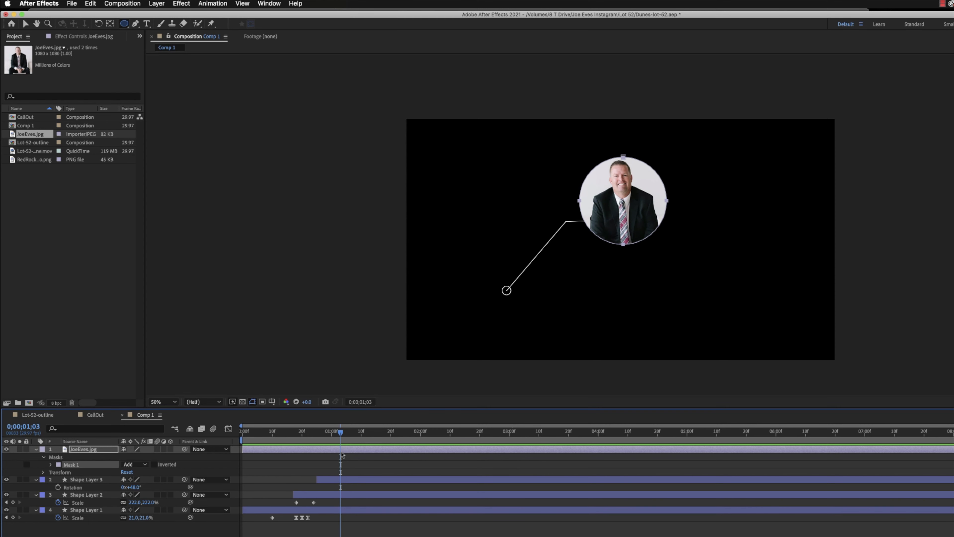
pyautogui.moveTo(244, 450); pyautogui.dragTo(341, 450)
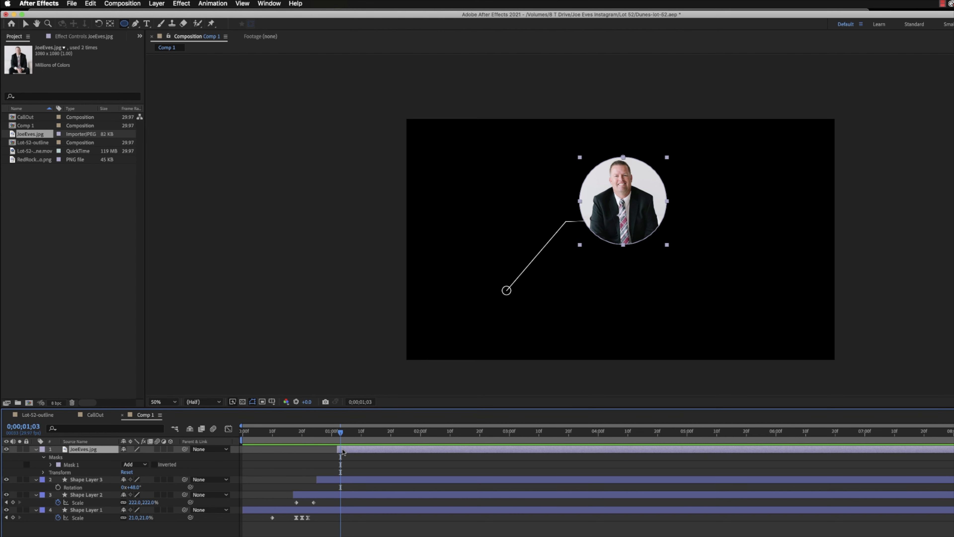
pyautogui.press('super+d')
pyautogui.click(80, 457)
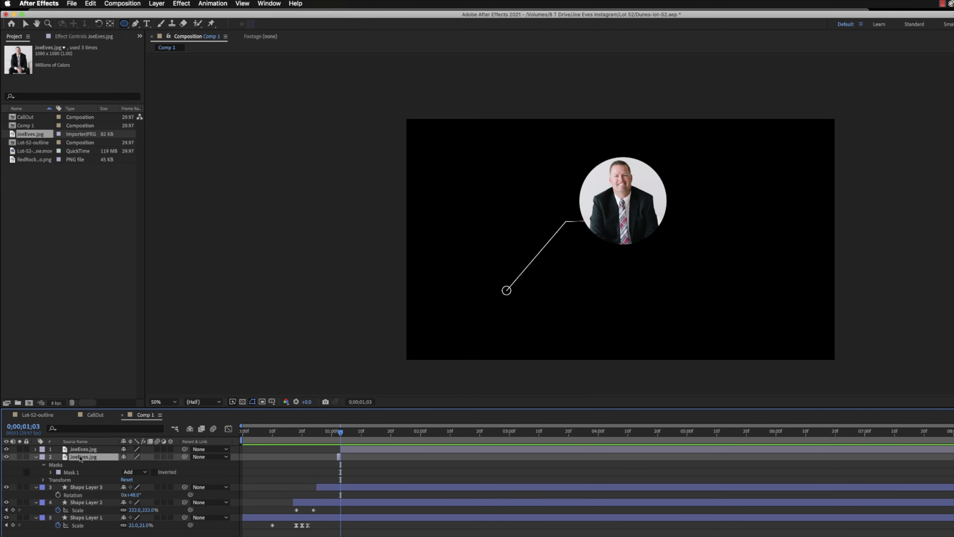
pyautogui.press('Delete')
pyautogui.click(265, 450)
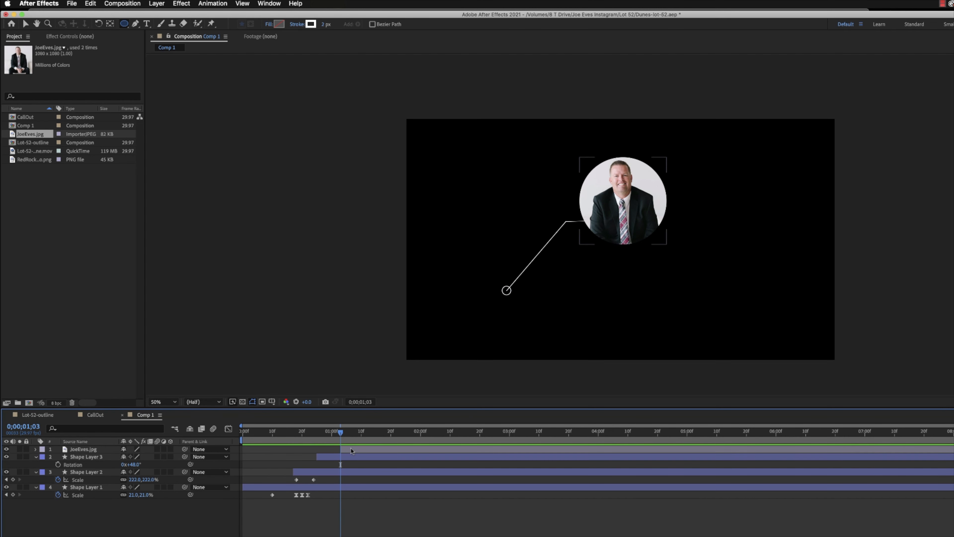
# Scale the portrait to 61% with a Scale keyframe at 0;00;01;03, and add a matching keyframe at 0;00;01;15.
pyautogui.press('super+a')
pyautogui.press('s')
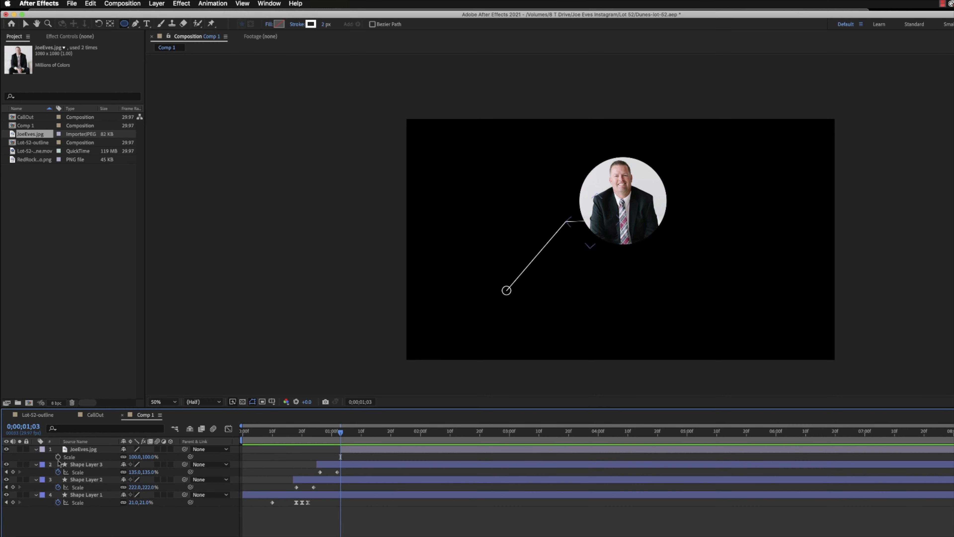
pyautogui.click(57, 457)
pyautogui.moveTo(149, 457); pyautogui.dragTo(135, 457)
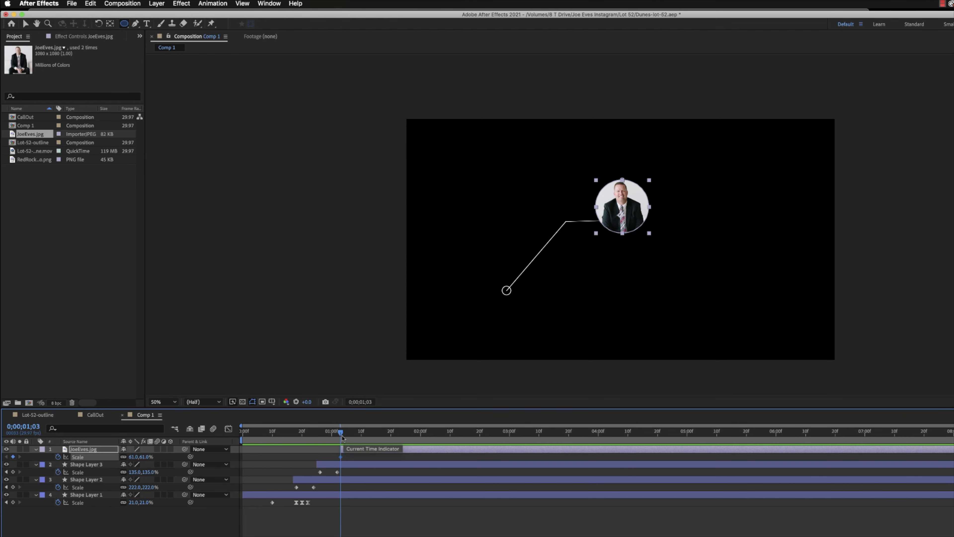
pyautogui.moveTo(343, 435); pyautogui.dragTo(376, 434)
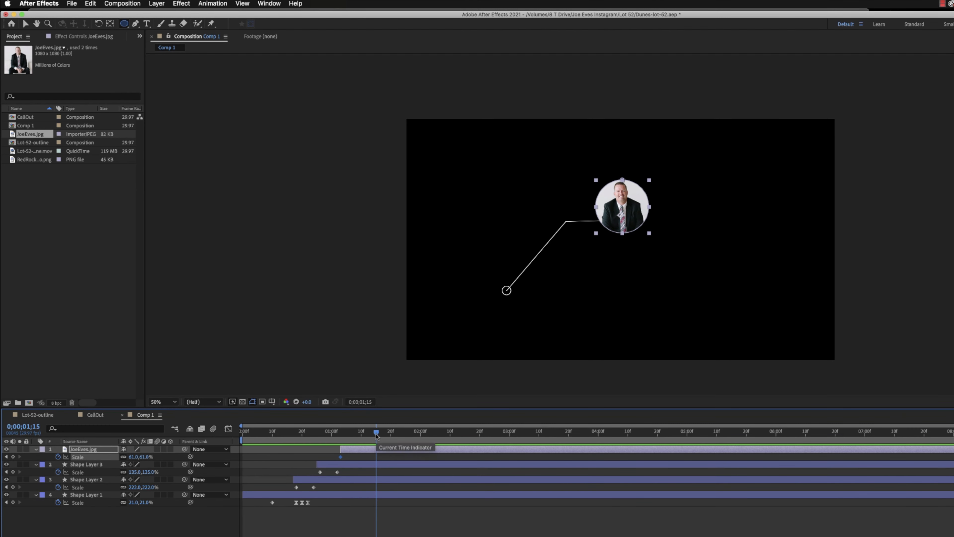
pyautogui.click(12, 456)
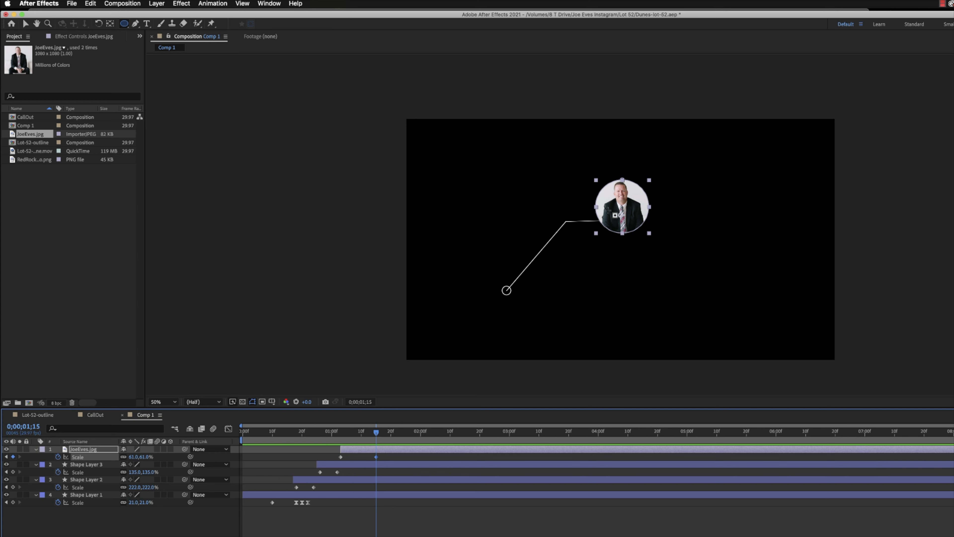
# Move the portrait toward the diagonal line so its circle covers most of the short connecting line.
pyautogui.click(614, 215)
pyautogui.press('super+z')
pyautogui.click(24, 25)
pyautogui.moveTo(631, 219); pyautogui.dragTo(606, 217)
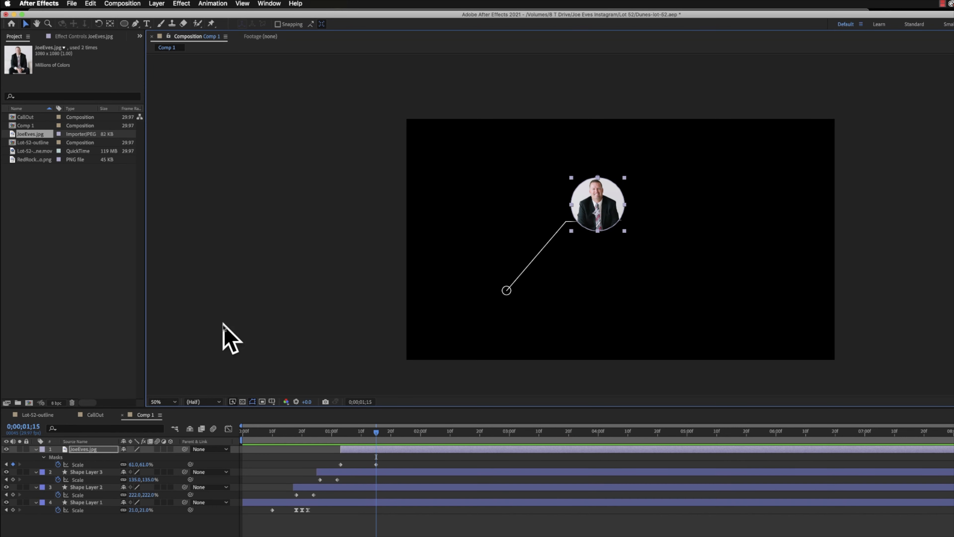
# Draw a rectangle as a separate shape layer, overlapping the portrait's lower part and extending to its lower right.
pyautogui.moveTo(129, 25); pyautogui.dragTo(150, 34)
pyautogui.moveTo(584, 212); pyautogui.dragTo(741, 285)
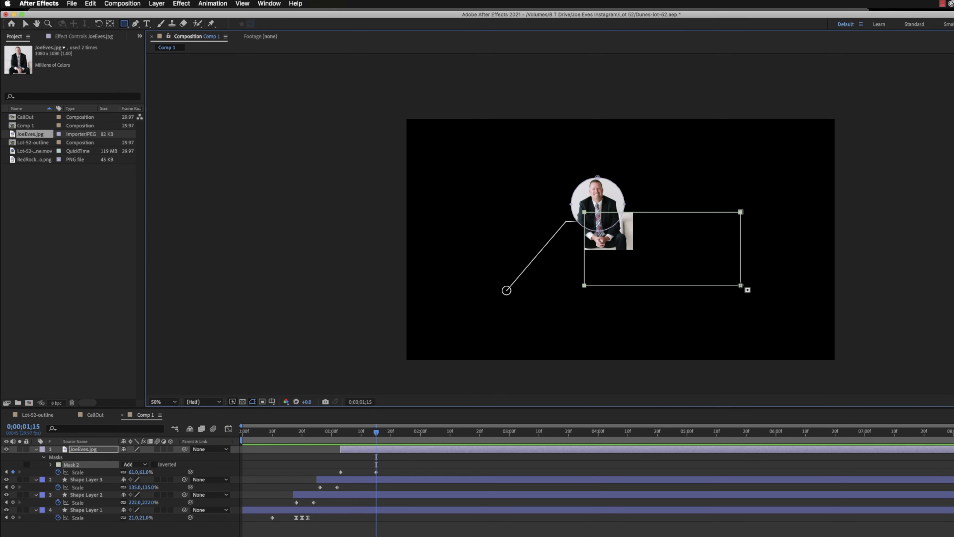
pyautogui.press('super+z')
pyautogui.click(420, 503)
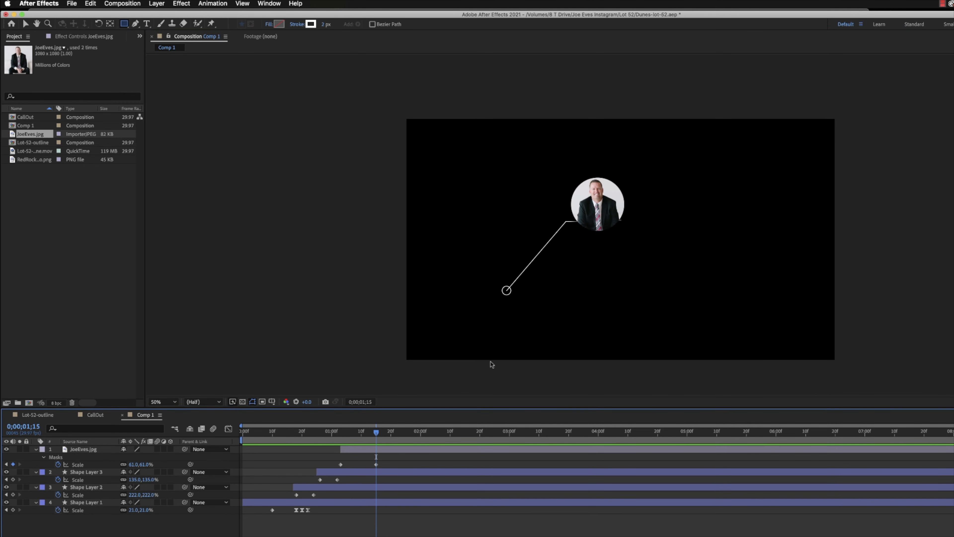
pyautogui.moveTo(577, 209)
pyautogui.mouseDown()
pyautogui.moveTo(706, 255)
pyautogui.moveTo(715, 265)
pyautogui.moveTo(707, 282)
pyautogui.mouseUp()
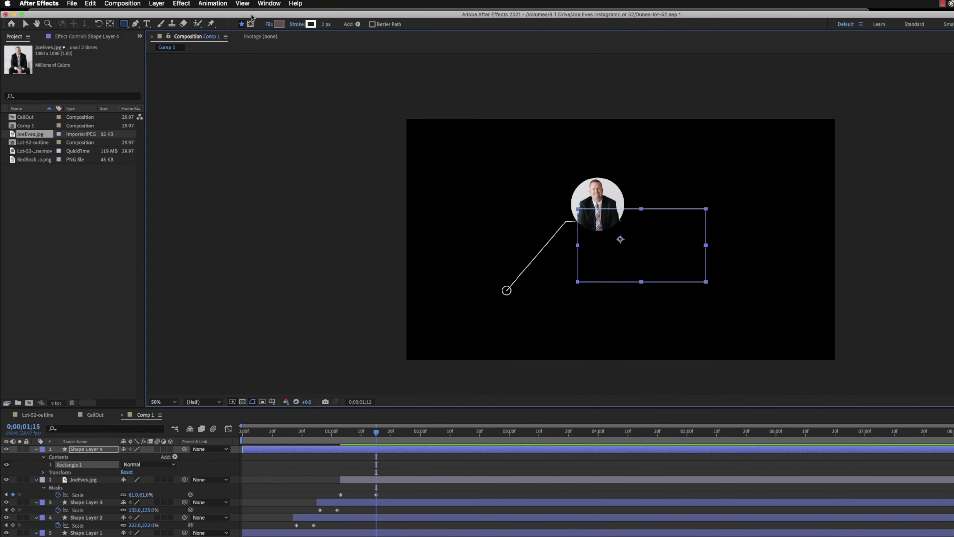
# Give the rectangle a solid white fill and set its stroke to none.
pyautogui.click(269, 24)
pyautogui.click(532, 293)
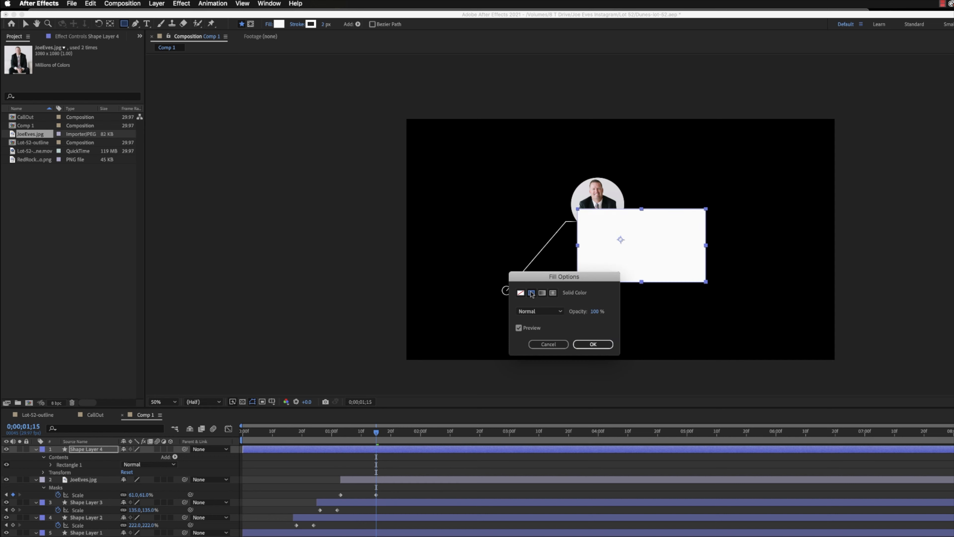
pyautogui.click(595, 345)
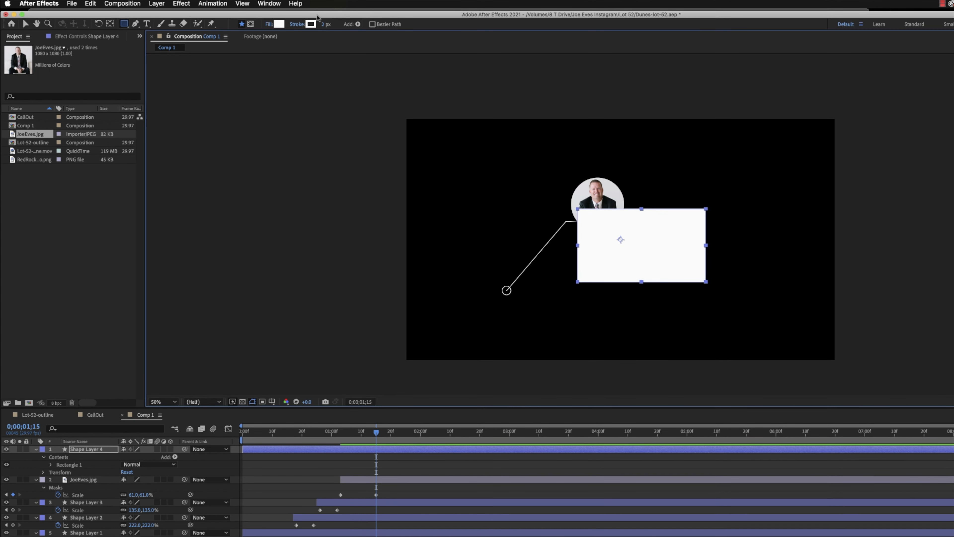
pyautogui.click(300, 25)
pyautogui.click(520, 293)
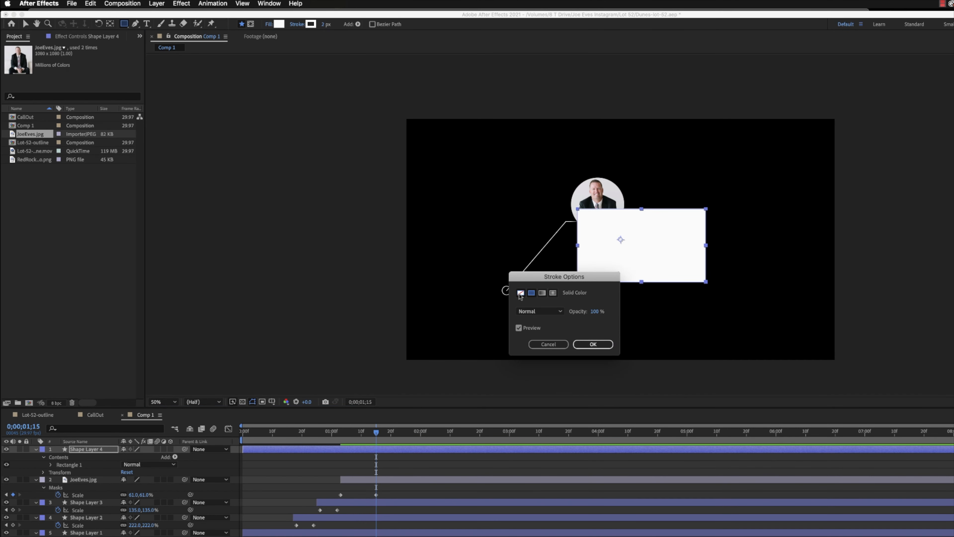
pyautogui.click(594, 345)
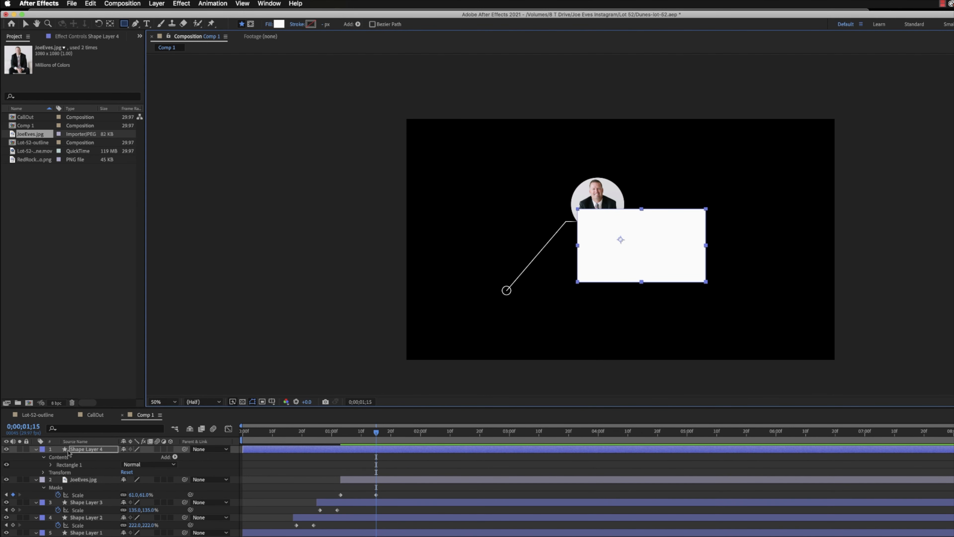
# Trim the rectangle layer to start with the portrait at 0;00;01;03 and stack it beneath the portrait layer.
pyautogui.moveTo(244, 448); pyautogui.dragTo(340, 451)
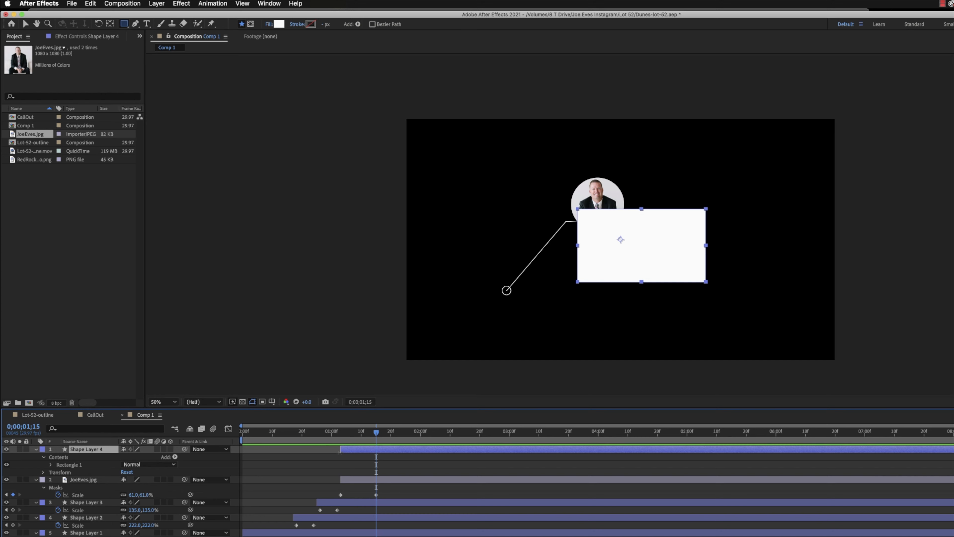
pyautogui.moveTo(100, 453); pyautogui.dragTo(101, 489)
# Preview the call-out animation from the start to examine how the portrait and rectangle come in.
pyautogui.press('Home')
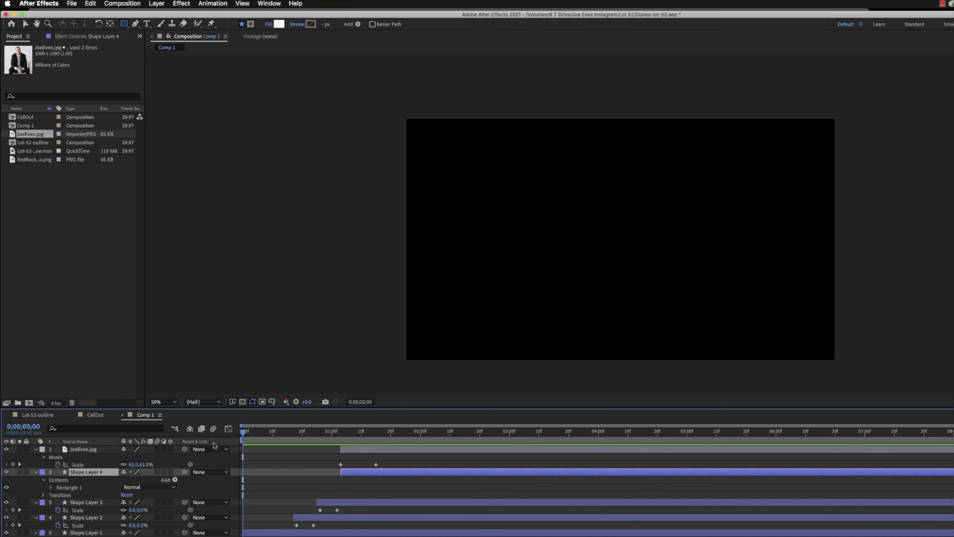
pyautogui.press('space')
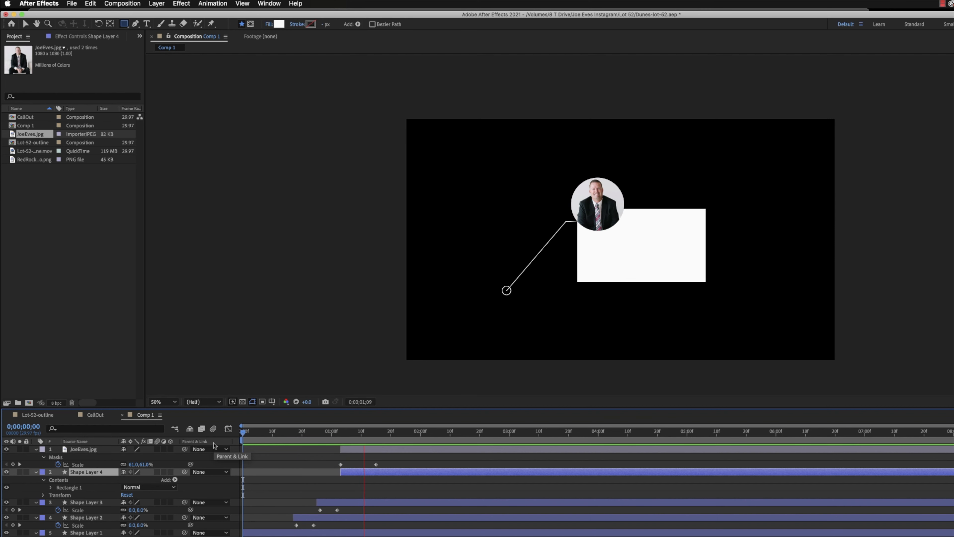
pyautogui.press('space')
# At 0;00;01;03, move the portrait layer's anchor point to the center of its circular mask.
pyautogui.moveTo(425, 436); pyautogui.dragTo(341, 441)
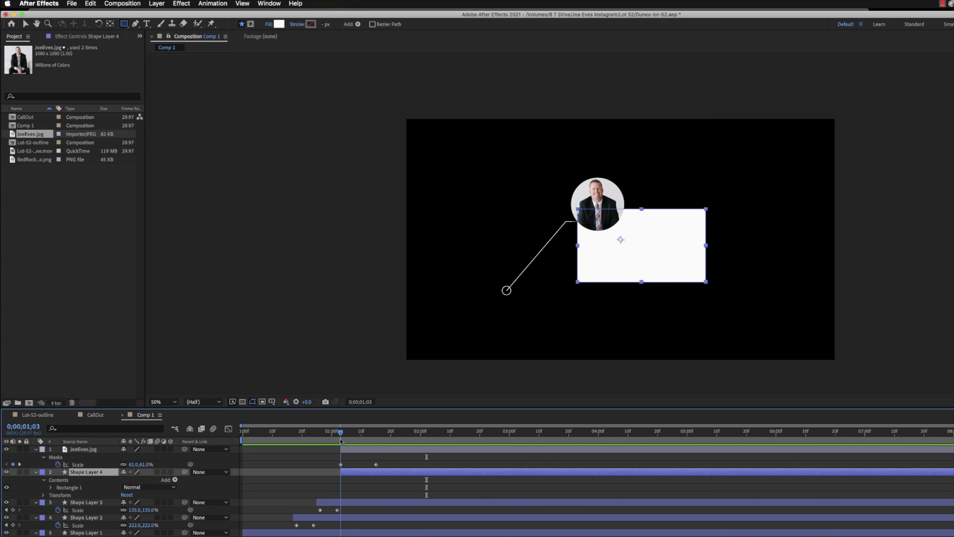
pyautogui.click(363, 449)
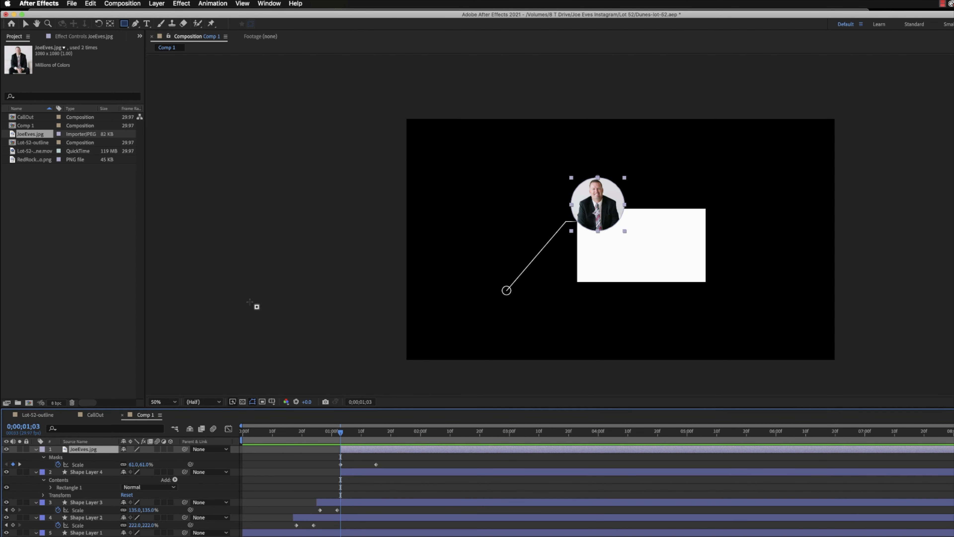
pyautogui.click(110, 23)
pyautogui.scroll(4, 624, 245)
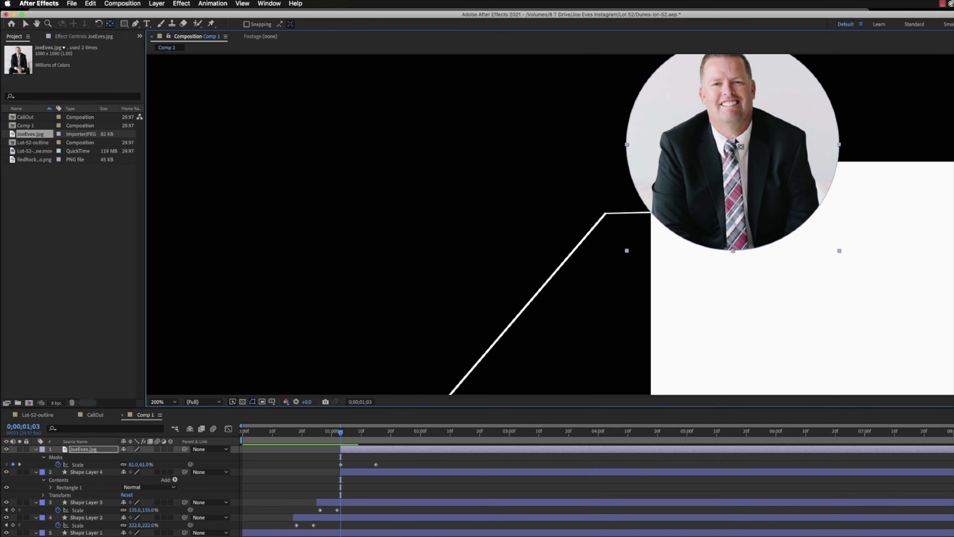
pyautogui.press('v')
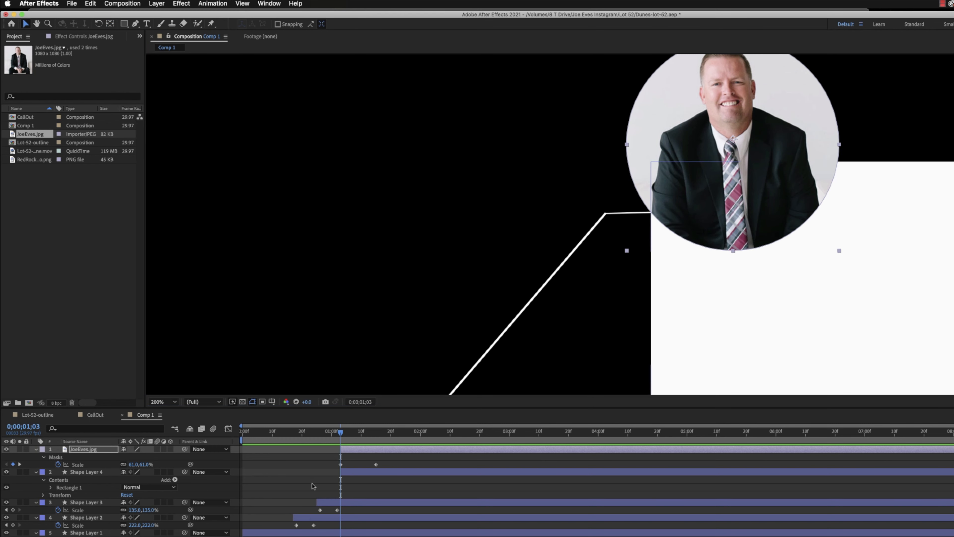
# Set the portrait's Scale keyframe at 0;00;01;03 to 0%.
pyautogui.moveTo(146, 467); pyautogui.dragTo(120, 467)
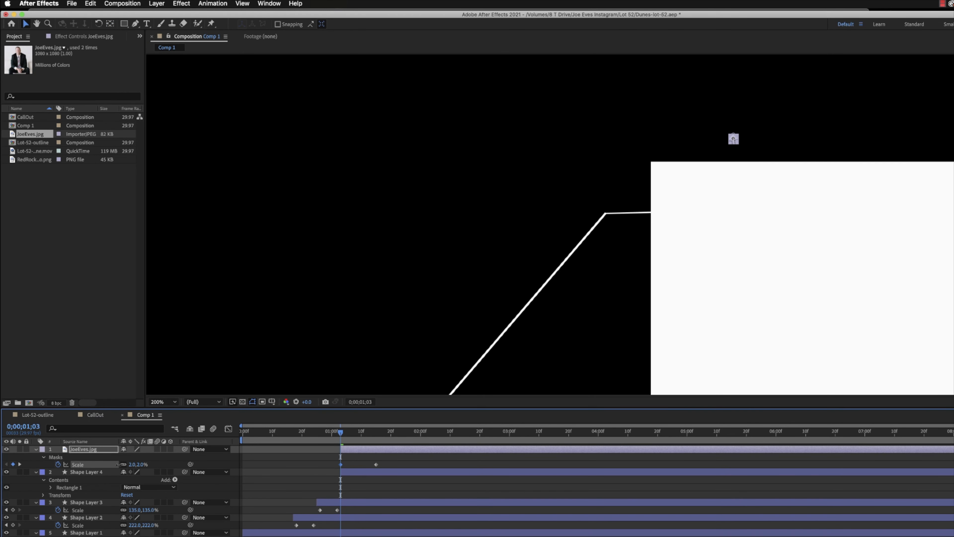
pyautogui.click(141, 465)
pyautogui.write('0')
pyautogui.press('Return')
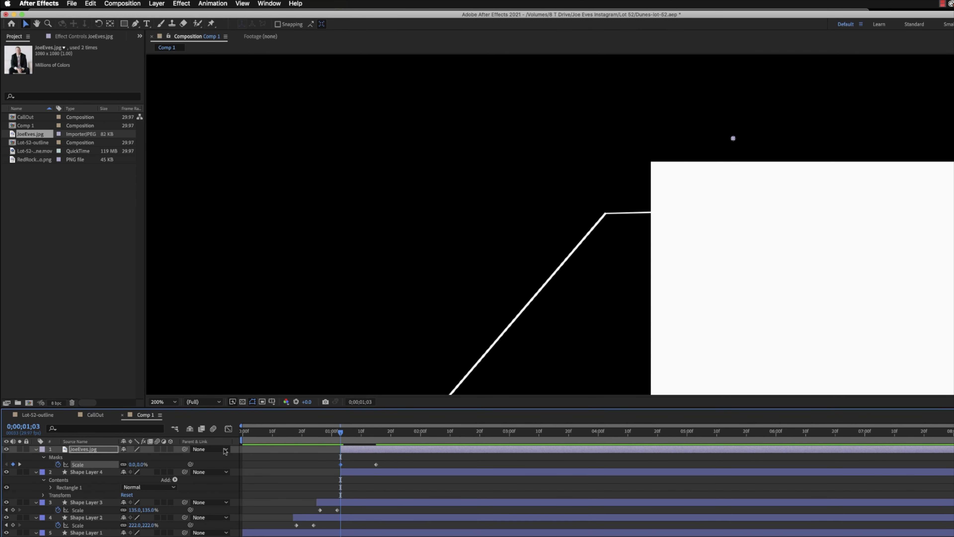
# At 0;00;01;15, reposition the portrait to 1613, 828 so it covers the end of the call-out line.
pyautogui.moveTo(340, 432); pyautogui.dragTo(378, 435)
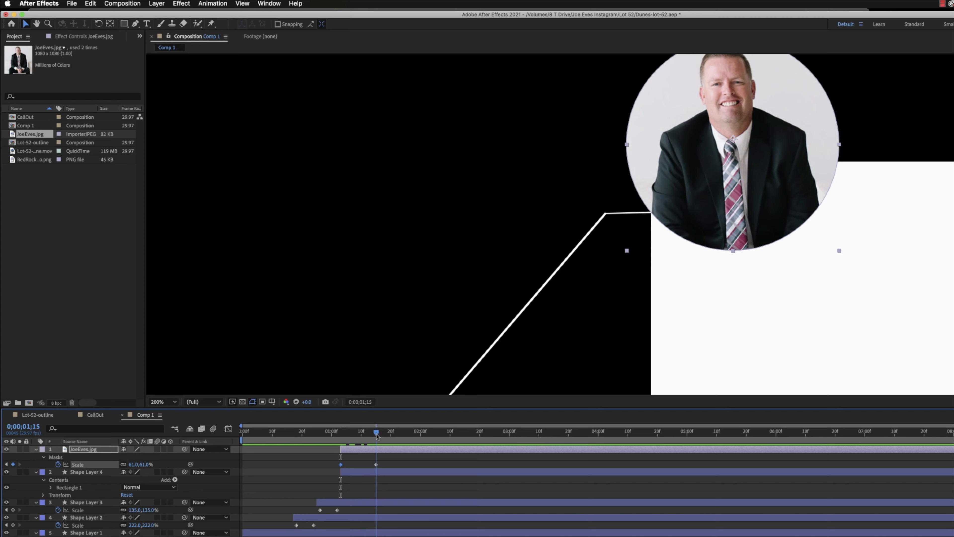
pyautogui.press(',')
pyautogui.press(',')
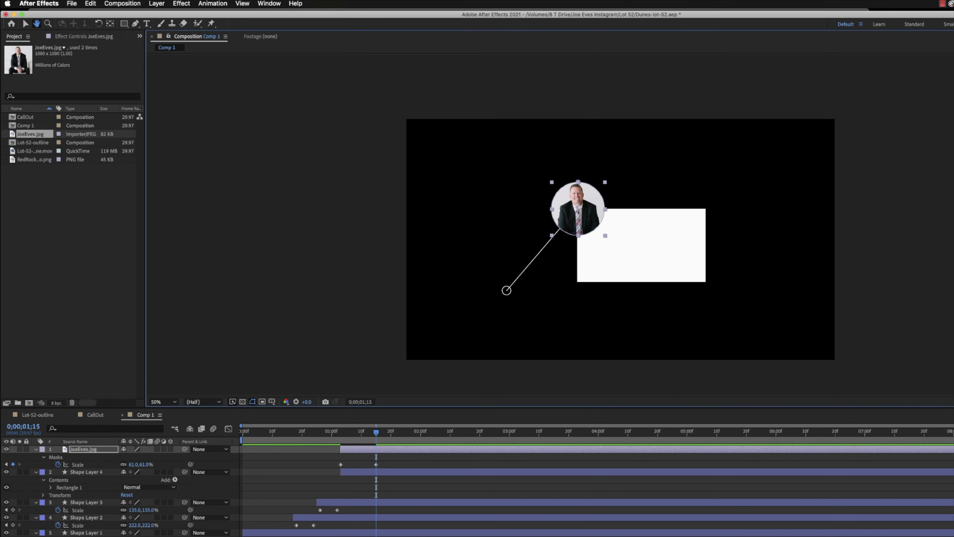
pyautogui.click(398, 533)
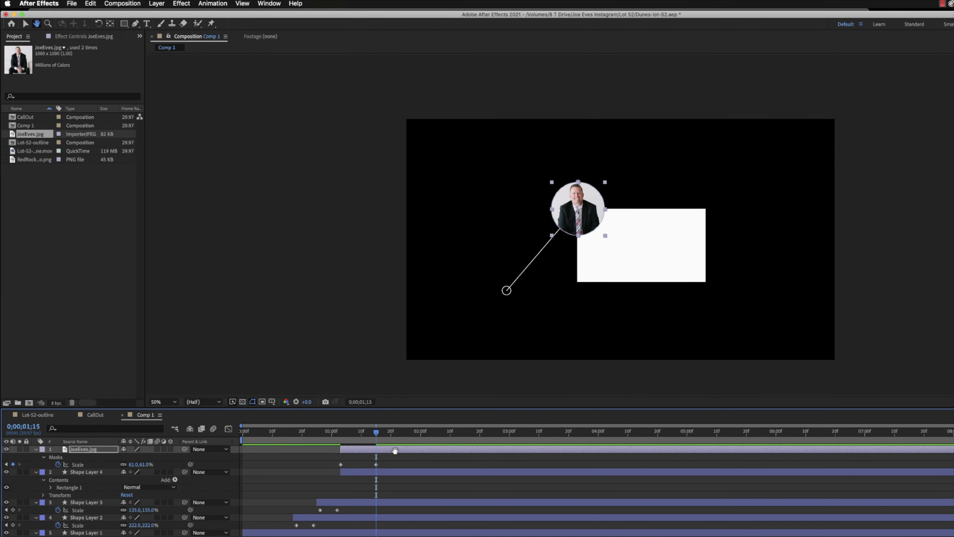
pyautogui.press('p')
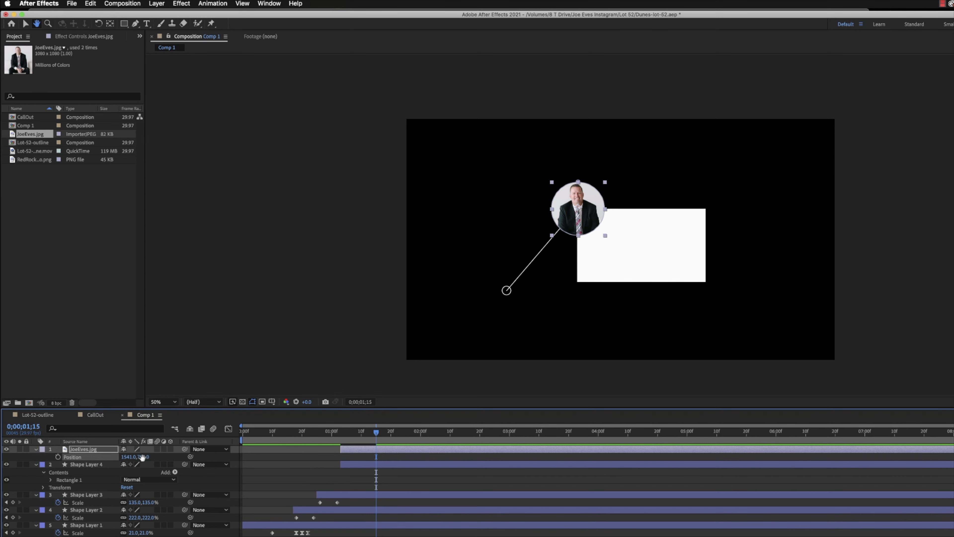
pyautogui.click(24, 23)
pyautogui.moveTo(145, 457); pyautogui.dragTo(155, 457)
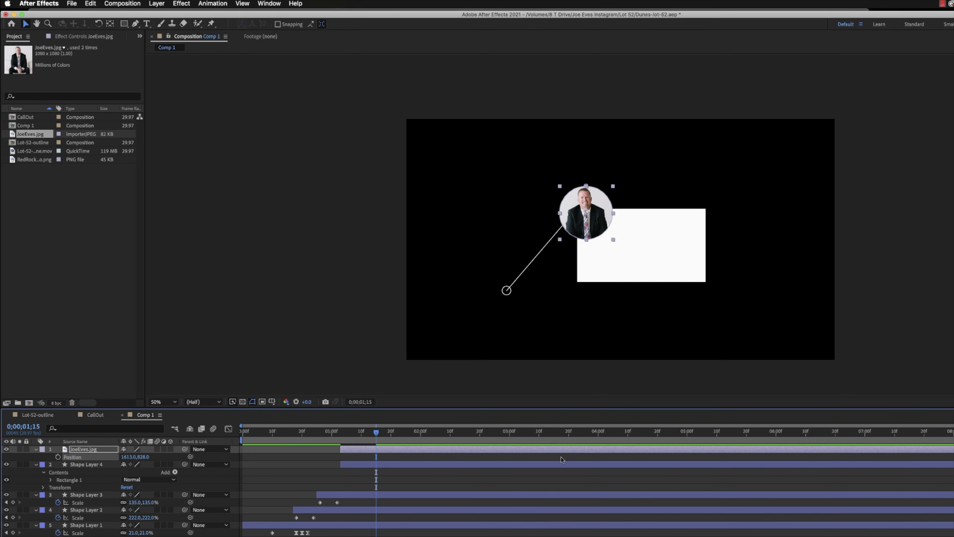
# Preview the portrait's scale-in at its new position from the beginning of the composition.
pyautogui.click(539, 432)
pyautogui.moveTo(322, 432); pyautogui.dragTo(221, 434)
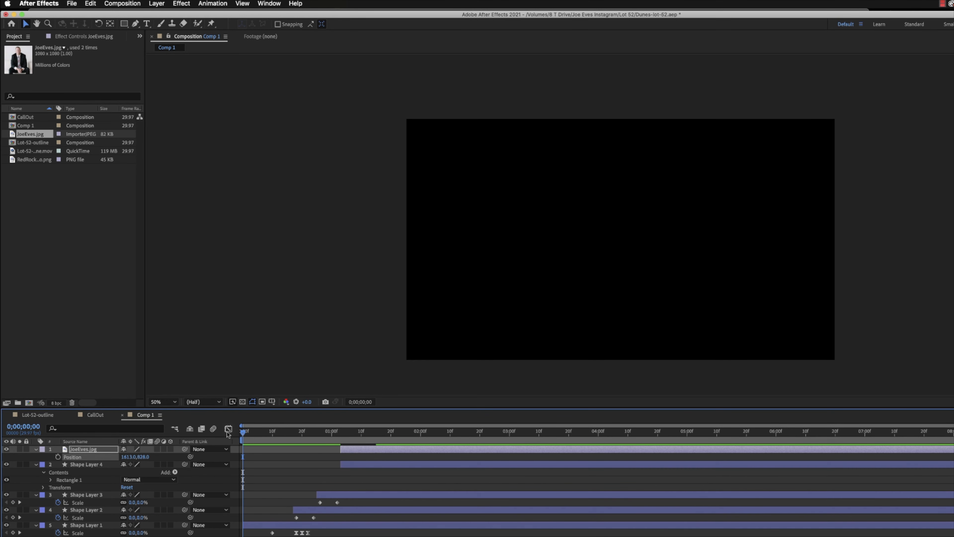
pyautogui.press('space')
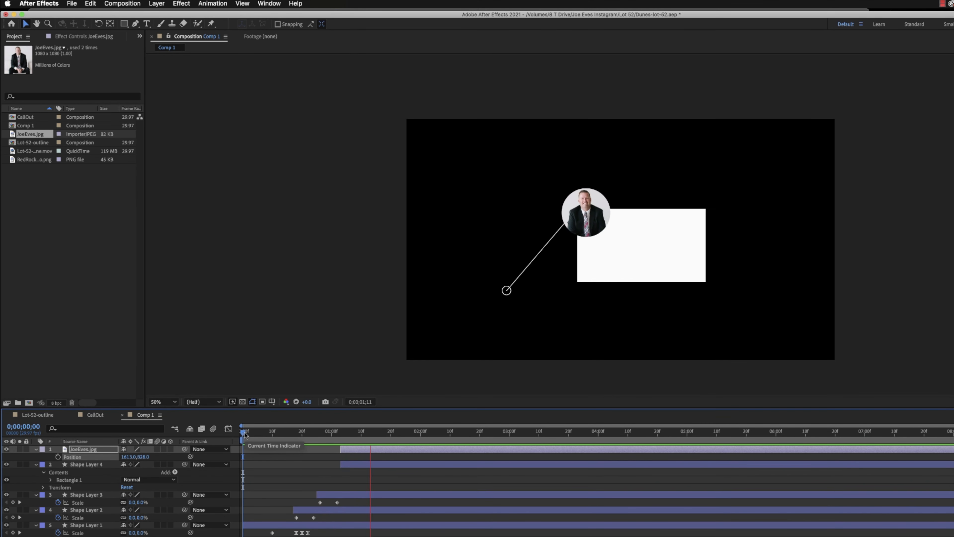
# Lower the opacity of the white rectangle layer to make it semi-transparent.
pyautogui.moveTo(437, 440); pyautogui.dragTo(367, 441)
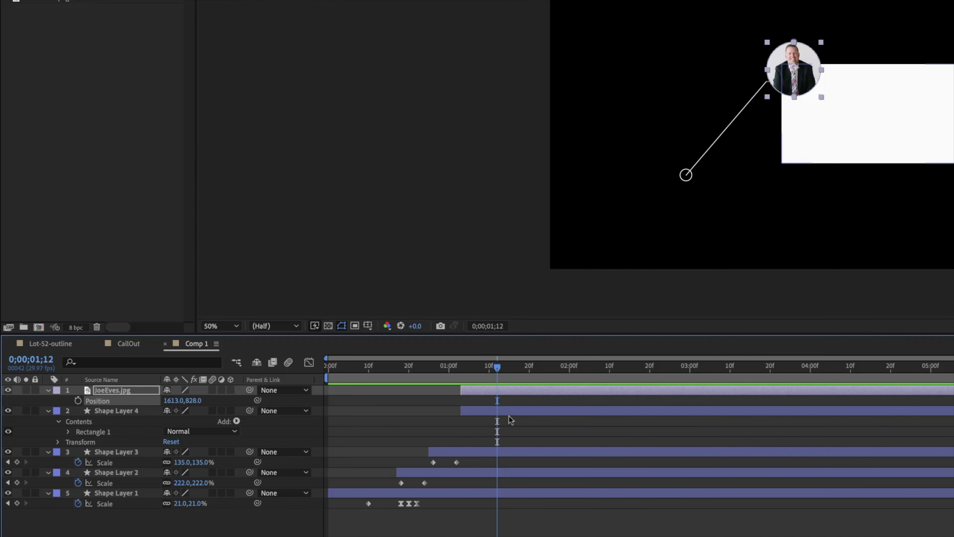
pyautogui.click(374, 467)
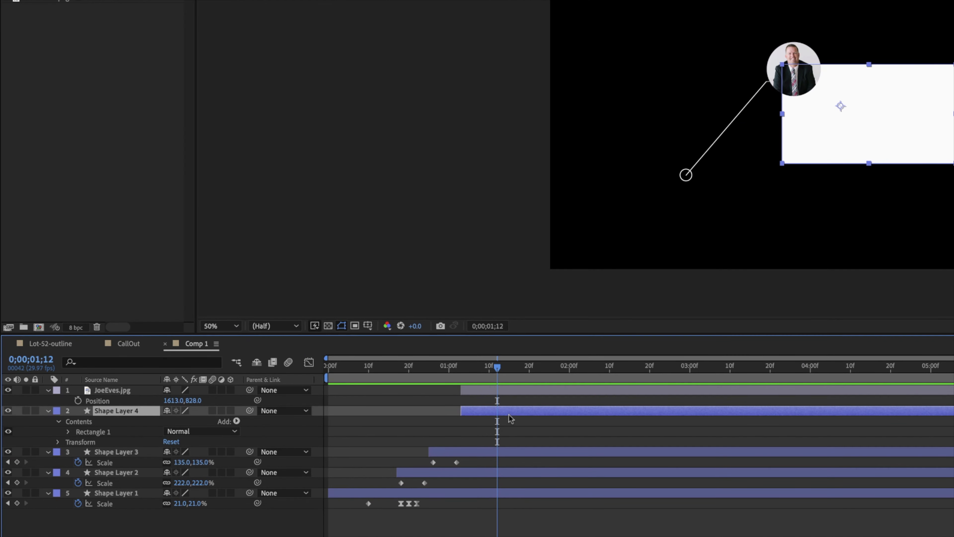
pyautogui.press('t')
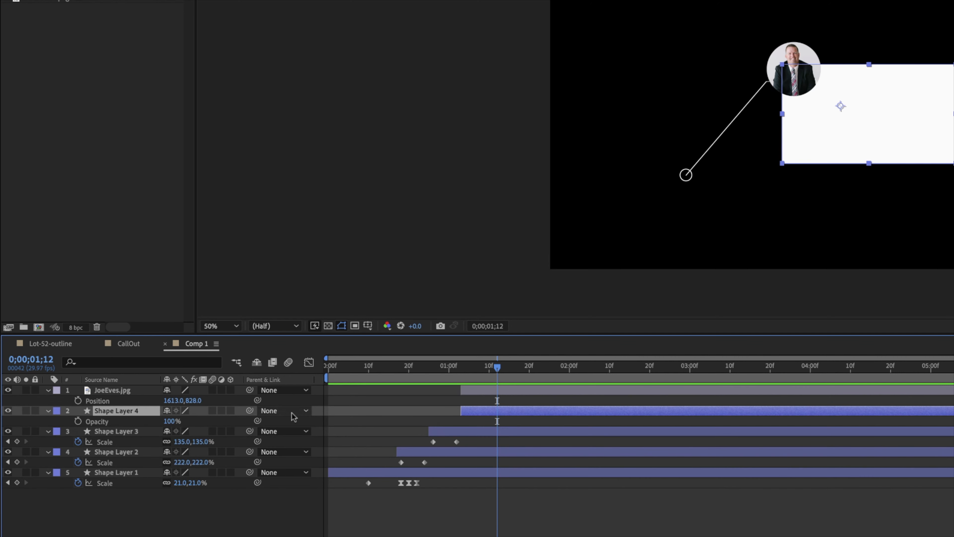
pyautogui.moveTo(169, 423); pyautogui.dragTo(143, 424)
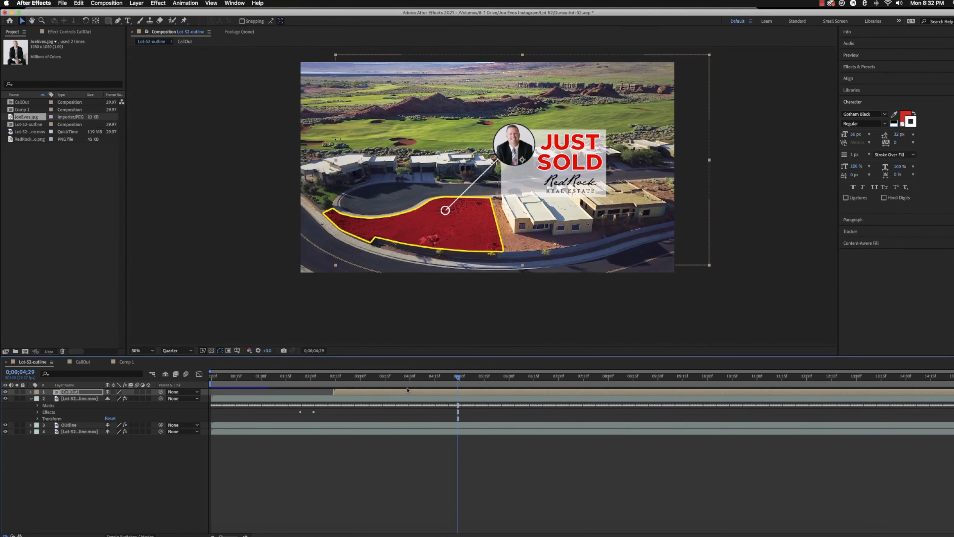
# In the Lot-52-outline composition, replace the CallOut layer with Comp 1 starting shortly after 0;00;03;07, and preview it from there.
pyautogui.click(460, 390)
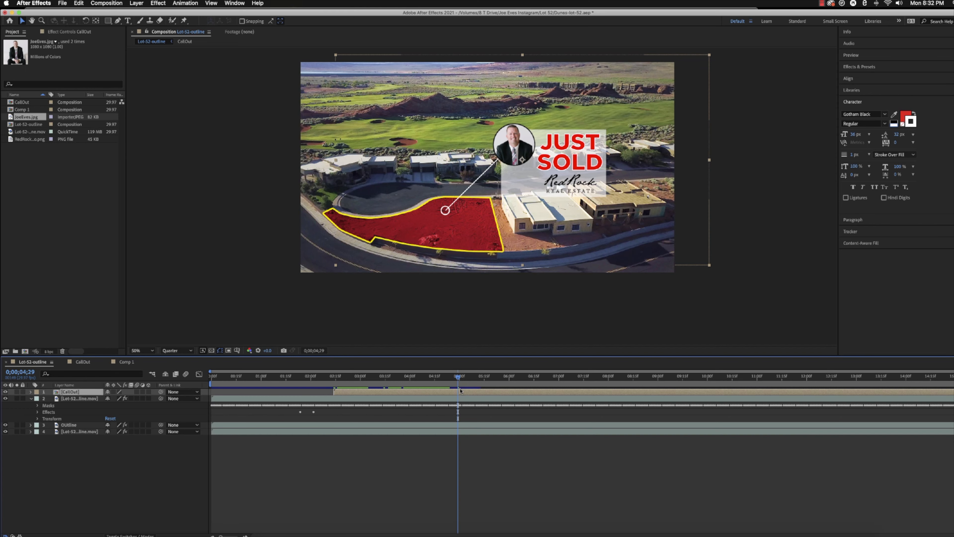
pyautogui.press('Delete')
pyautogui.click(12, 110)
pyautogui.moveTo(13, 109); pyautogui.dragTo(375, 391)
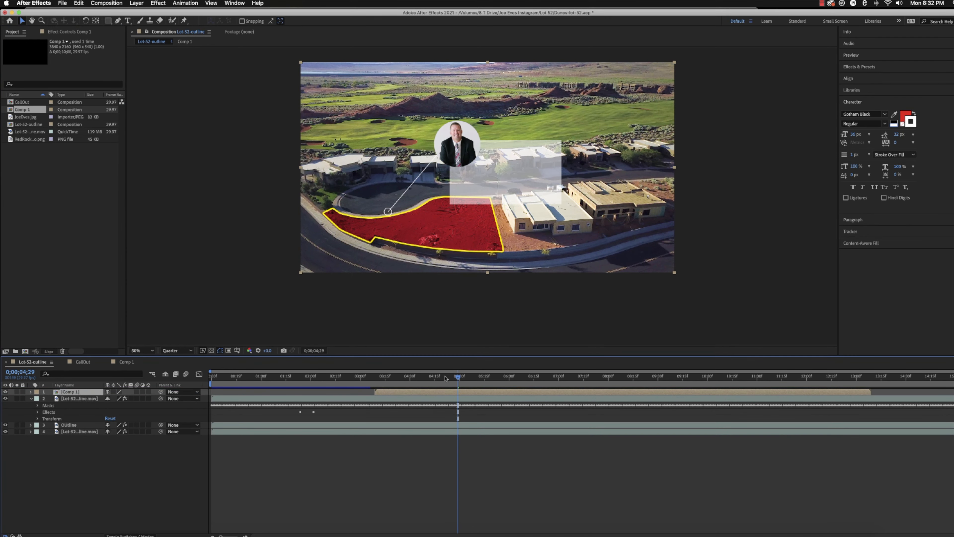
pyautogui.moveTo(458, 375); pyautogui.dragTo(372, 379)
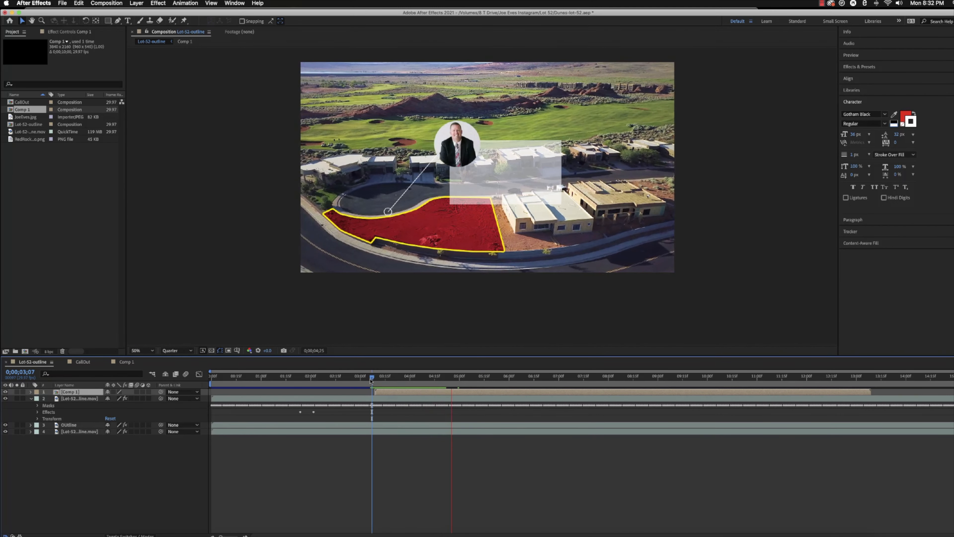
# In Comp 1, at 0;00;01;17, move the semi-transparent rectangle layer's anchor point to the rectangle's upper-left corner.
pyautogui.click(524, 151)
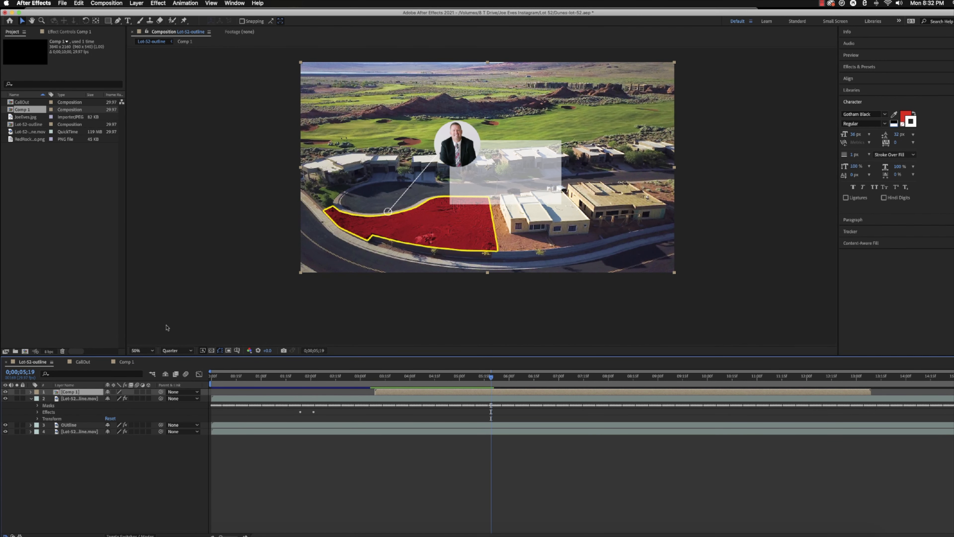
pyautogui.click(142, 362)
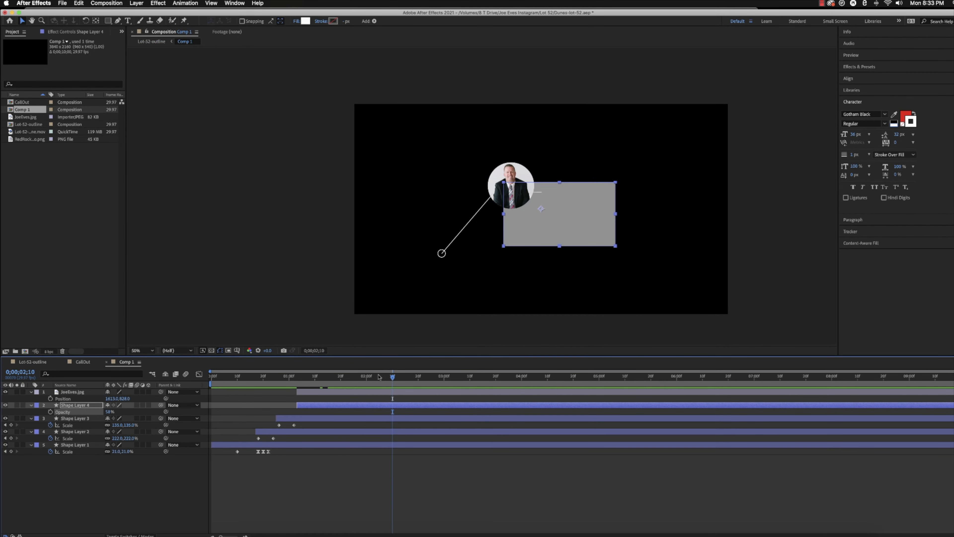
pyautogui.moveTo(393, 378); pyautogui.dragTo(421, 374)
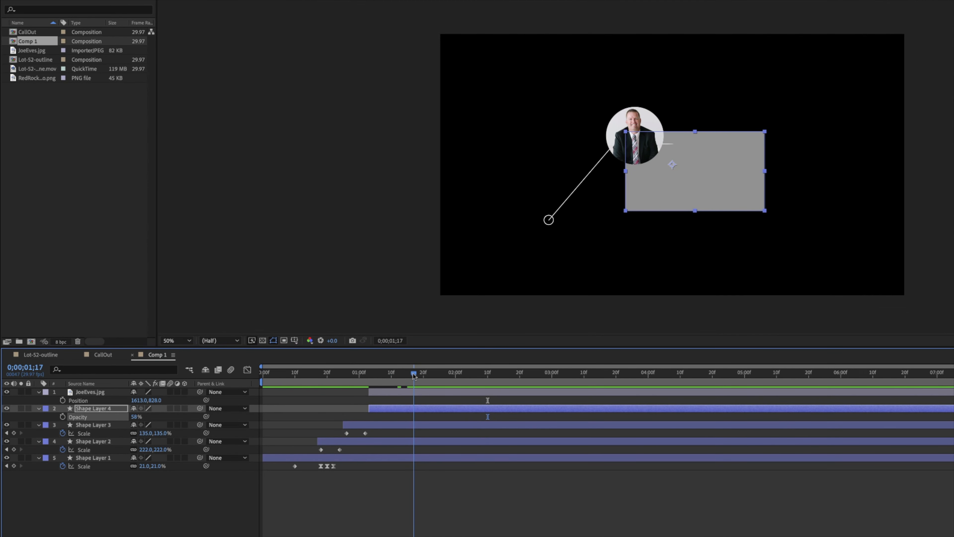
pyautogui.click(408, 412)
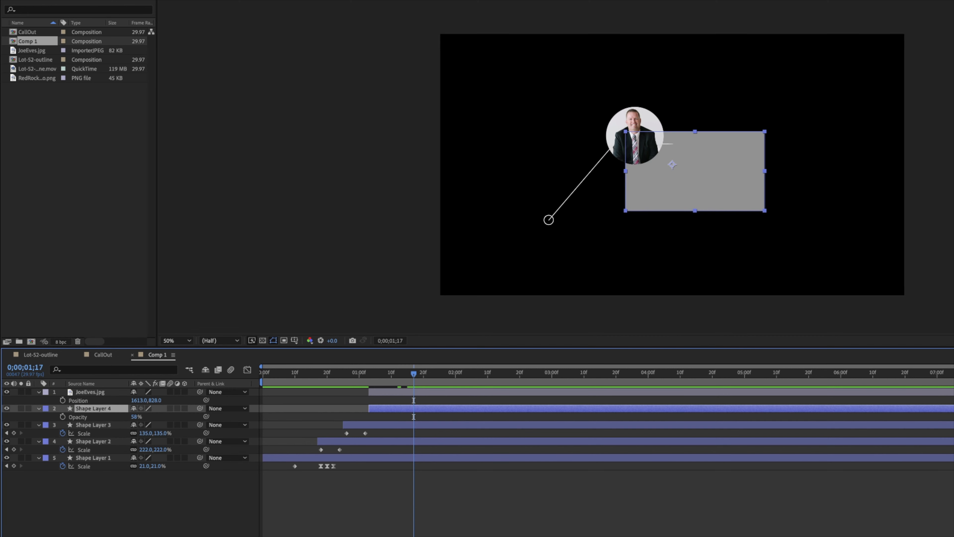
pyautogui.moveTo(671, 164); pyautogui.dragTo(625, 128)
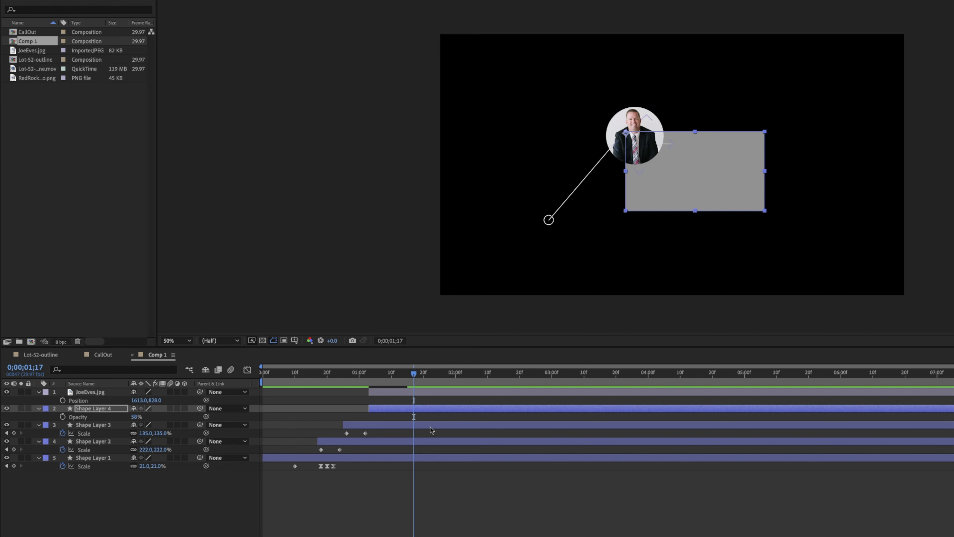
# Trim the rectangle layer to start at 0;00;01;07 and keyframe its Scale from 10% there to 100% at 0;00;01;17.
pyautogui.press('s')
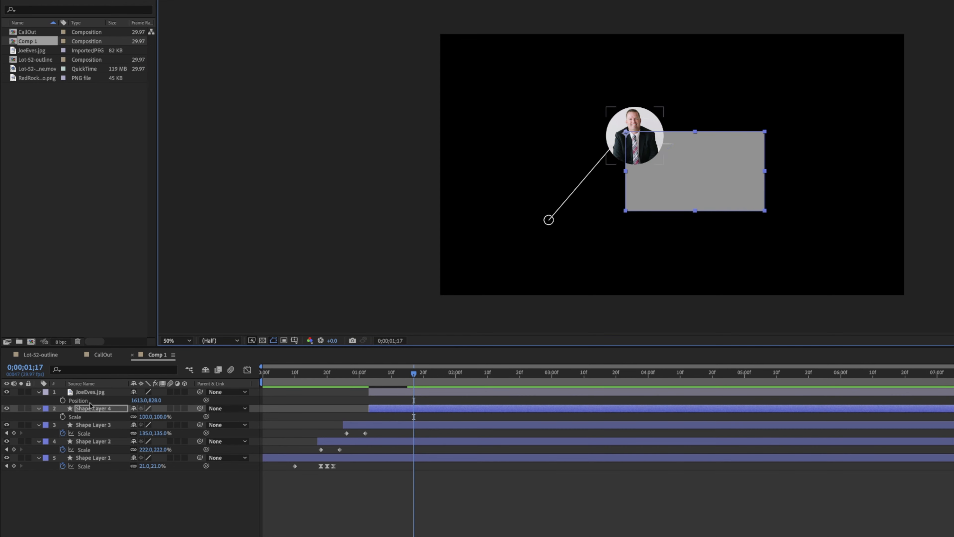
pyautogui.click(62, 416)
pyautogui.moveTo(414, 378); pyautogui.dragTo(378, 379)
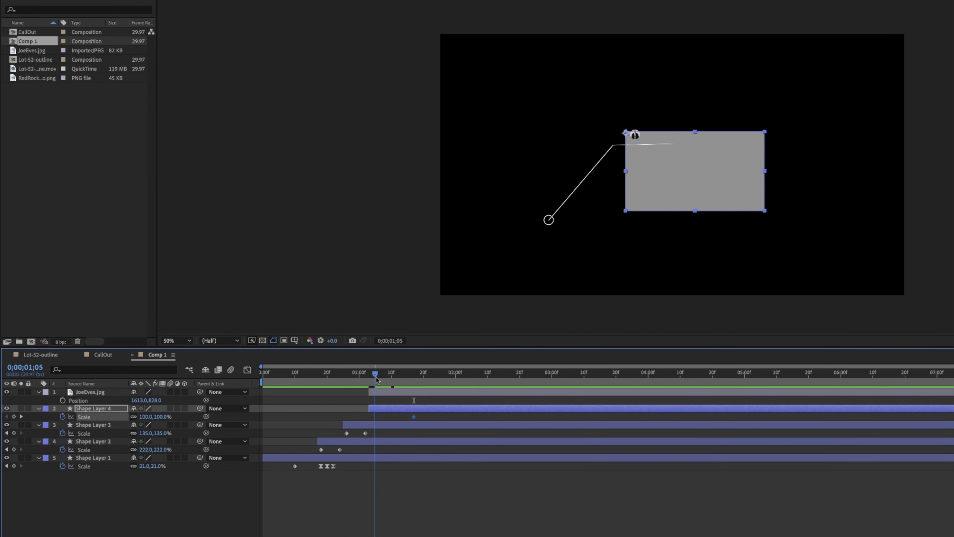
pyautogui.moveTo(380, 379); pyautogui.dragTo(383, 379)
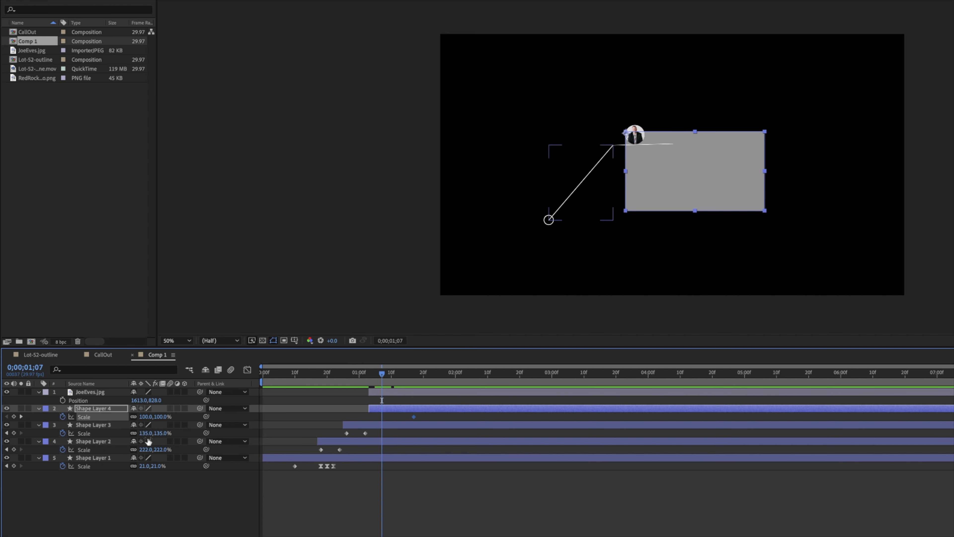
pyautogui.hotkey('alt', '[')
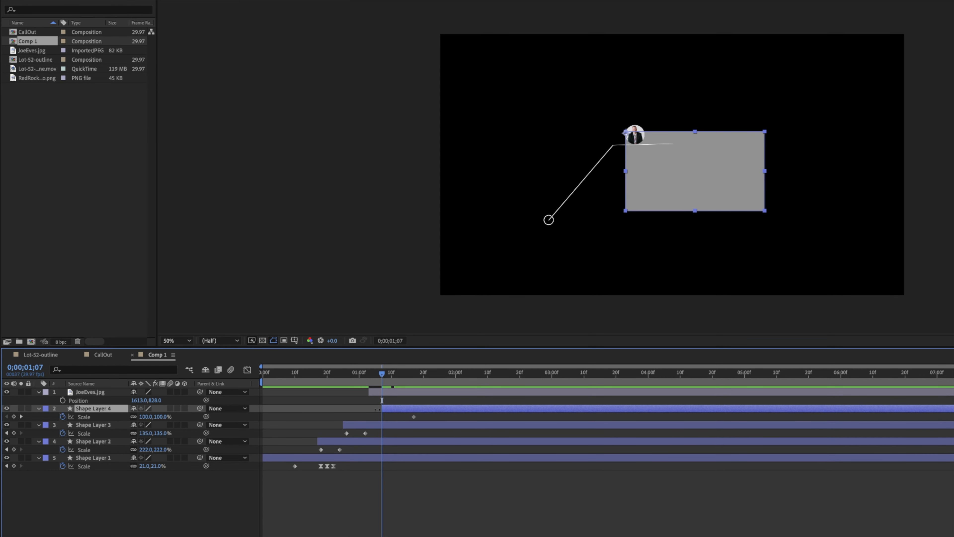
pyautogui.moveTo(155, 417); pyautogui.dragTo(118, 417)
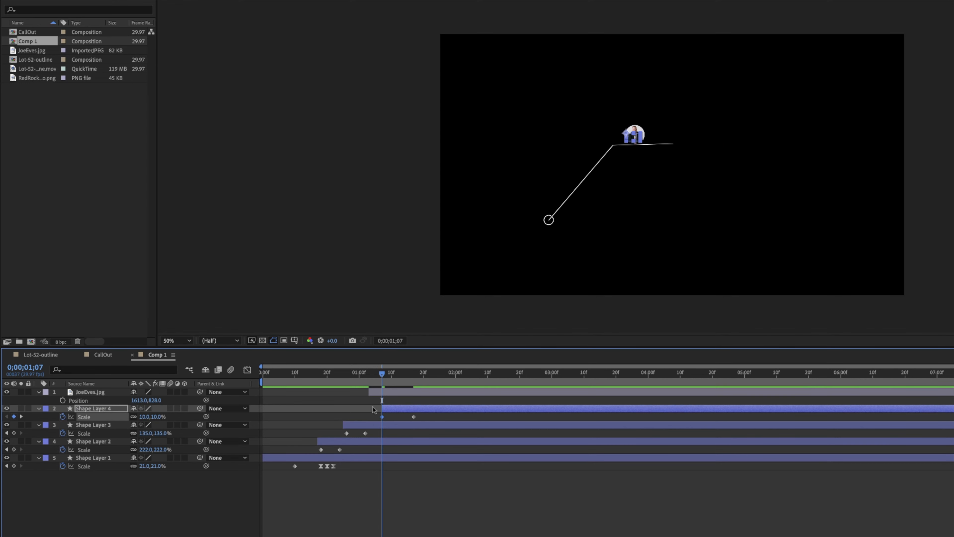
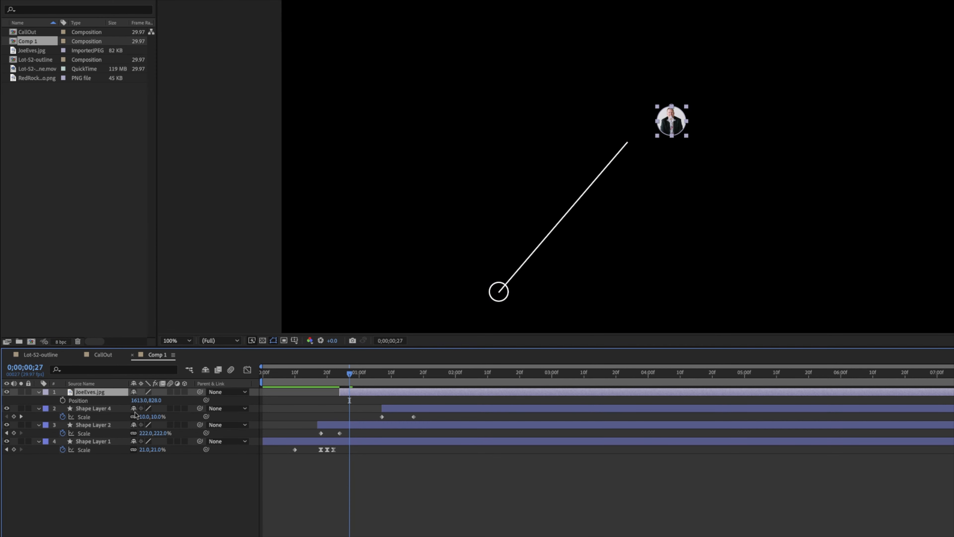
# Reposition the portrait to 1480, 828 above the diagonal line's end and shift the rectangle up and left behind it.
pyautogui.moveTo(137, 403); pyautogui.dragTo(88, 403)
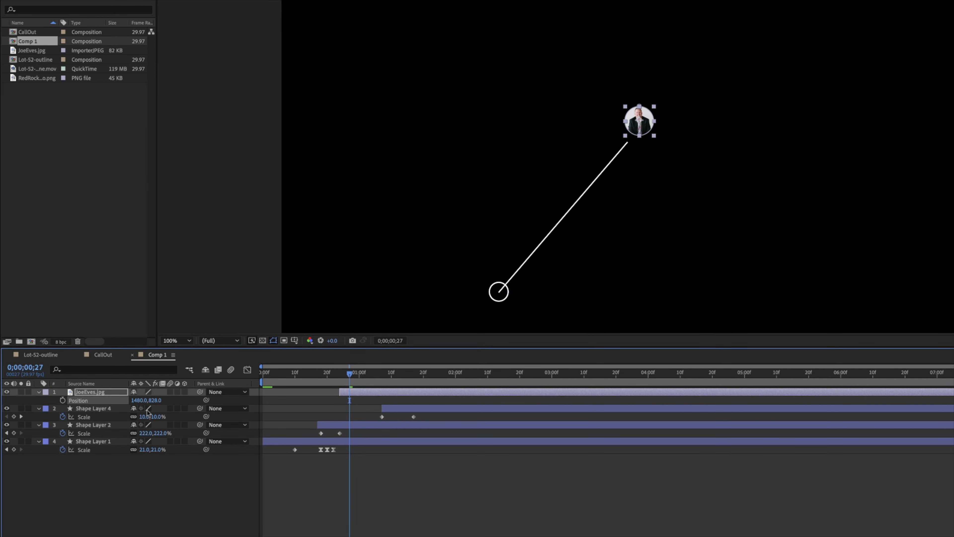
pyautogui.moveTo(350, 377); pyautogui.dragTo(417, 378)
pyautogui.click(434, 409)
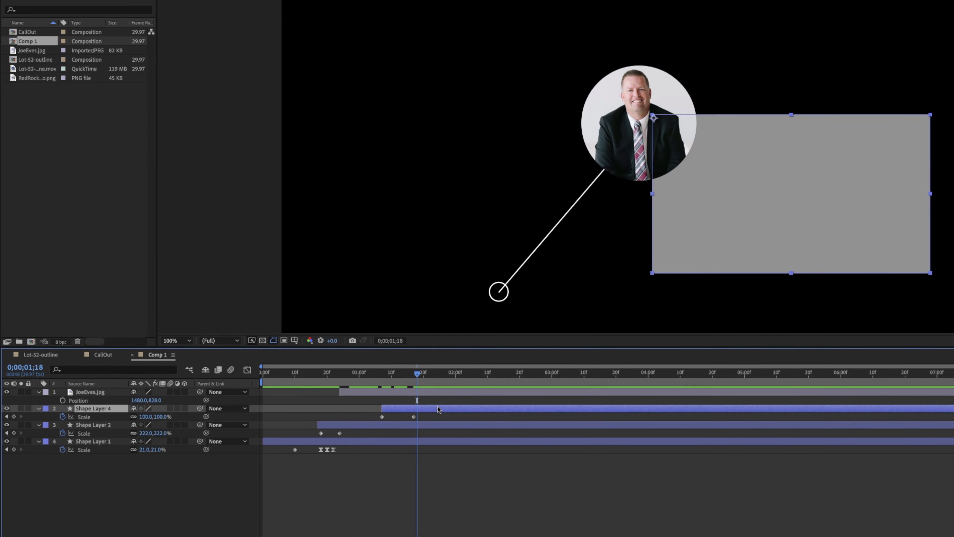
pyautogui.moveTo(746, 256); pyautogui.dragTo(696, 234)
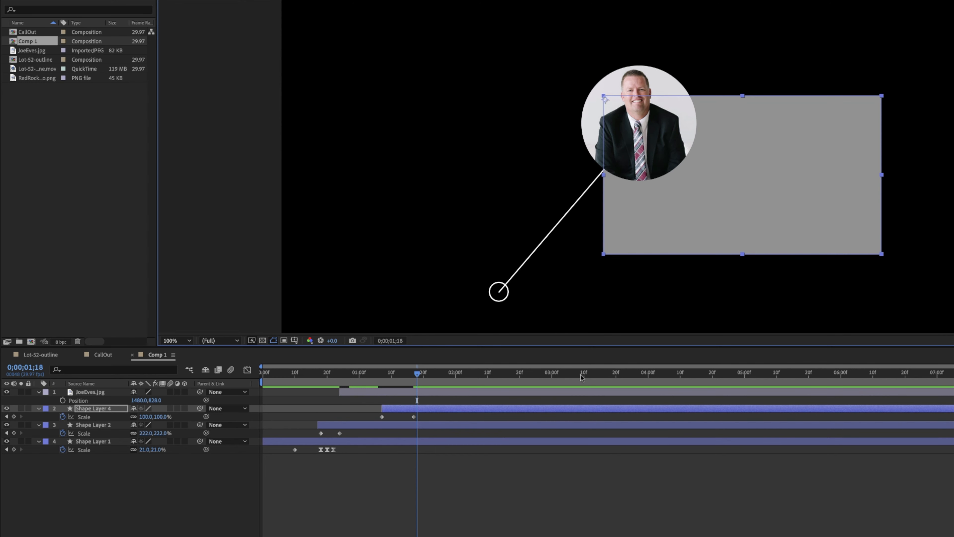
# Apply the Stroke effect from the Generate category to the portrait layer.
pyautogui.moveTo(419, 379); pyautogui.dragTo(442, 398)
pyautogui.click(450, 393)
pyautogui.click(454, 408)
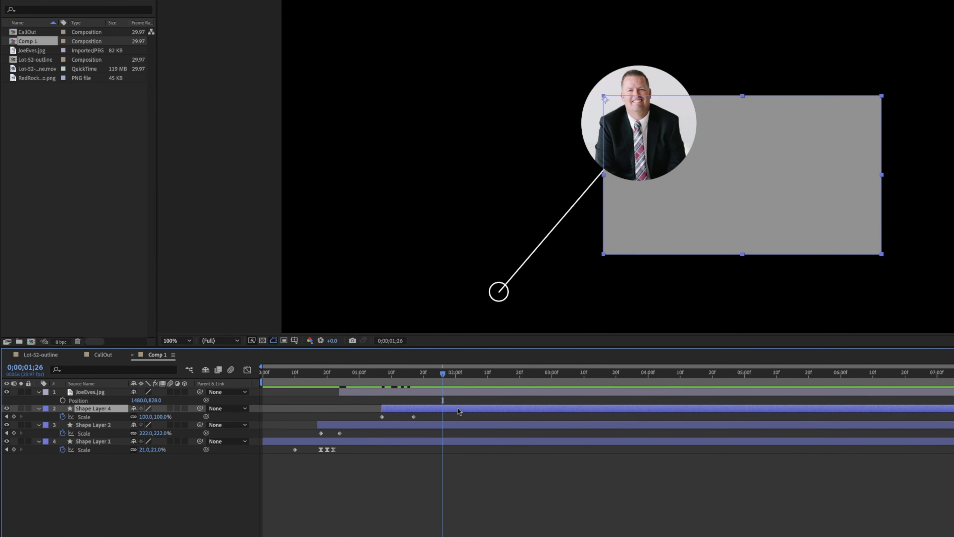
pyautogui.click(639, 124)
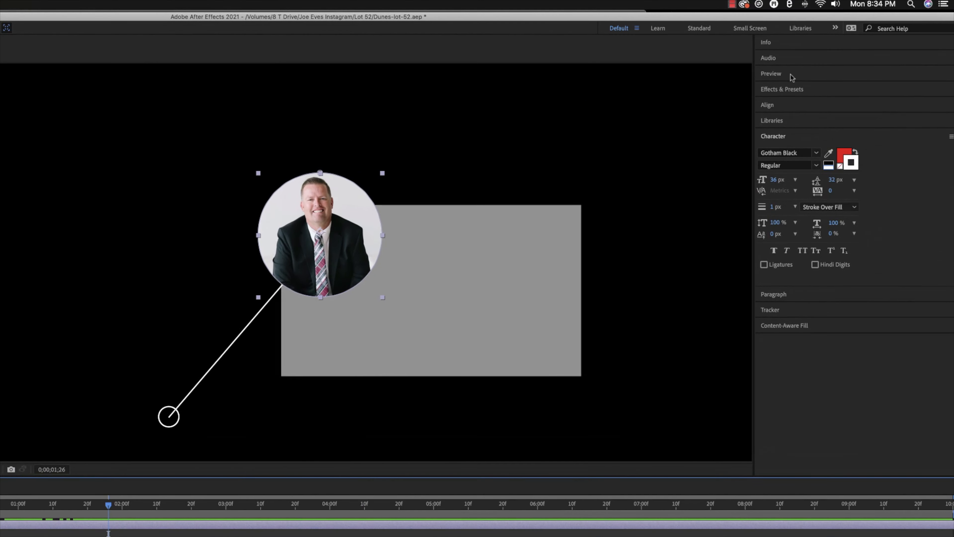
pyautogui.click(795, 91)
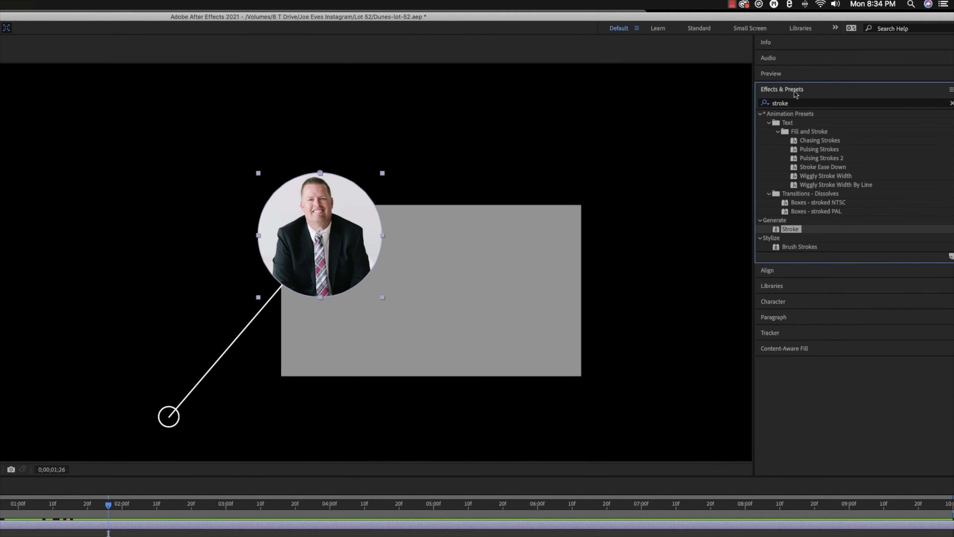
pyautogui.moveTo(796, 233)
pyautogui.mouseDown()
pyautogui.moveTo(530, 232)
pyautogui.moveTo(379, 262)
pyautogui.moveTo(340, 254)
pyautogui.mouseUp()
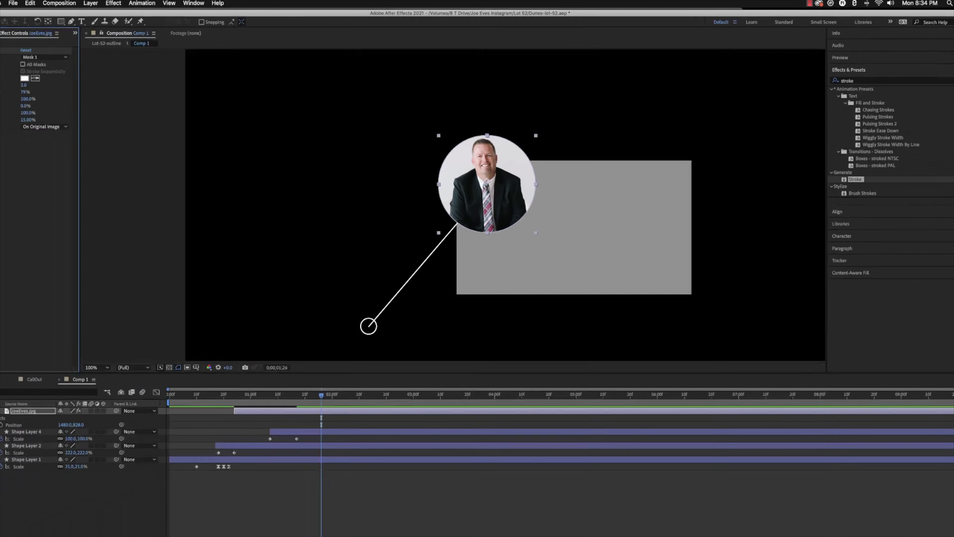
# Set the portrait's Stroke effect to a black color with a brush size of 8.5.
pyautogui.click(37, 400)
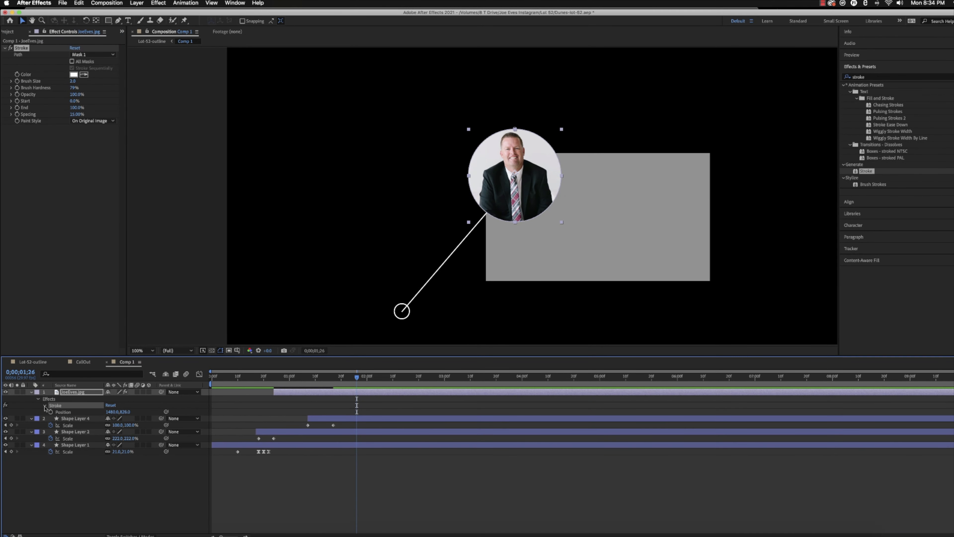
pyautogui.click(45, 406)
pyautogui.click(110, 432)
pyautogui.moveTo(487, 273); pyautogui.dragTo(500, 327)
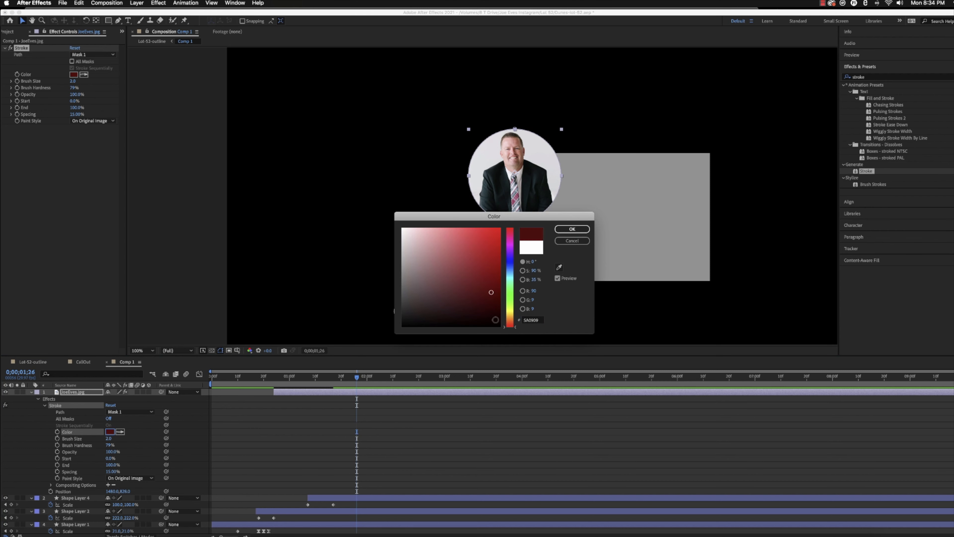
pyautogui.click(572, 229)
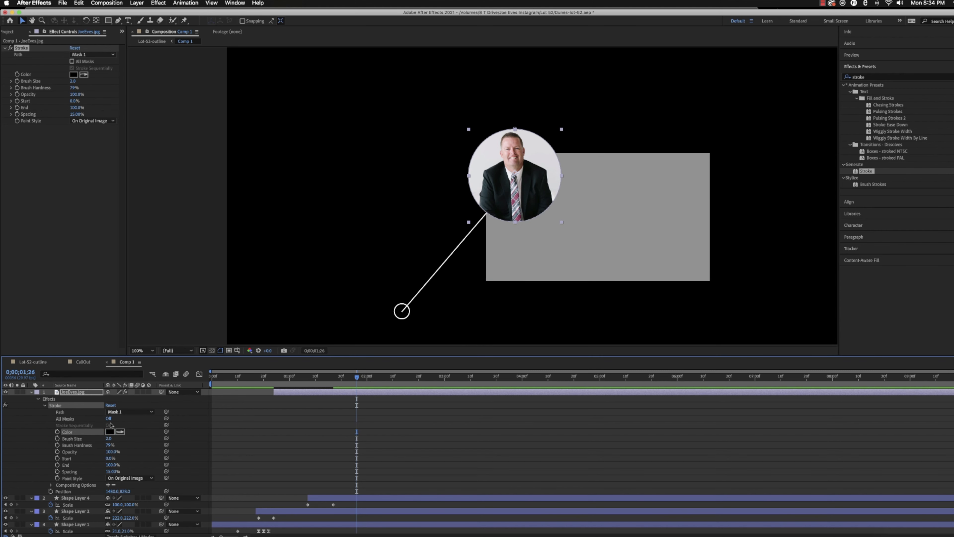
pyautogui.moveTo(109, 440); pyautogui.dragTo(133, 440)
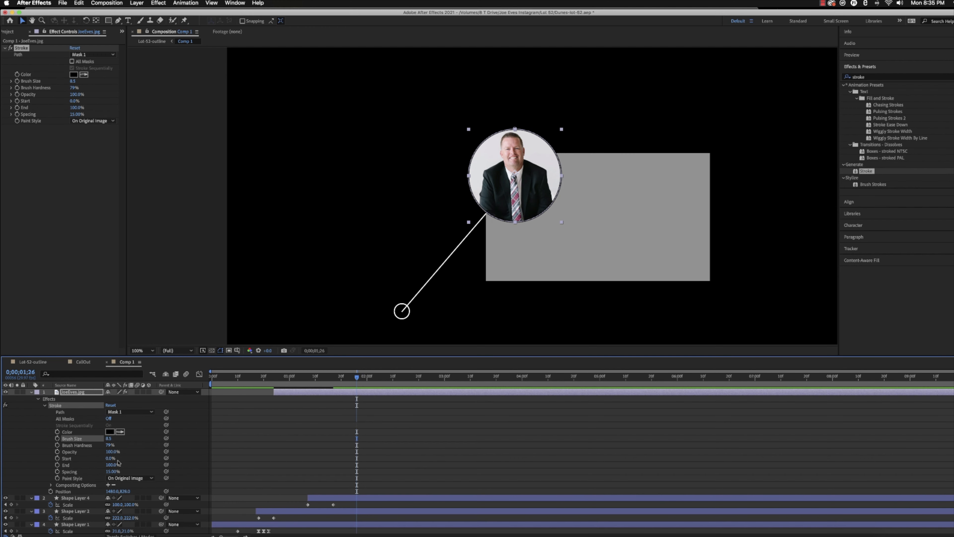
# Keyframe the portrait stroke's End value from 0% at 0;00;00;28 to 100% at 0;00;02;00.
pyautogui.moveTo(356, 378)
pyautogui.mouseDown()
pyautogui.moveTo(269, 378)
pyautogui.moveTo(349, 378)
pyautogui.moveTo(355, 386)
pyautogui.mouseUp()
pyautogui.press('pagedown')
pyautogui.press('pagedown')
pyautogui.press('pagedown')
pyautogui.press('pagedown')
pyautogui.press('pagedown')
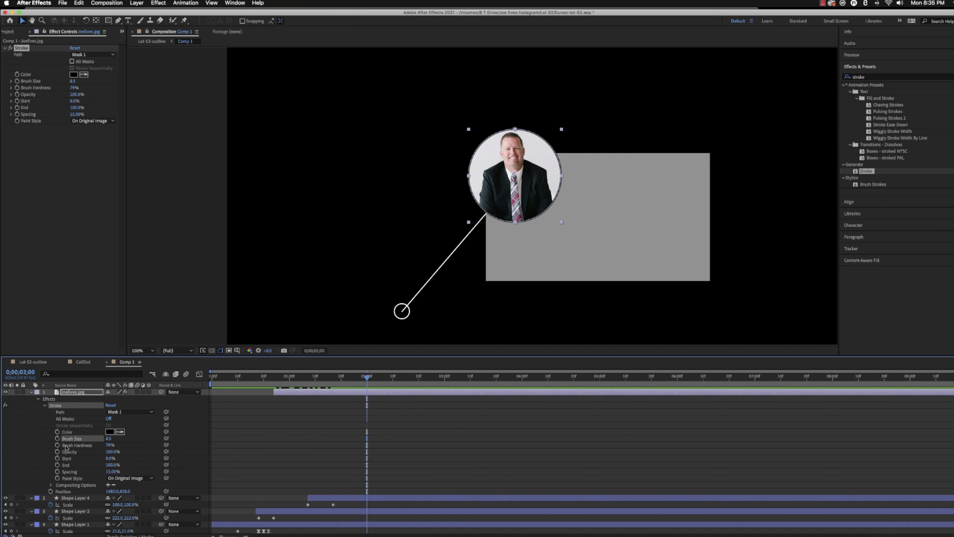
pyautogui.click(57, 465)
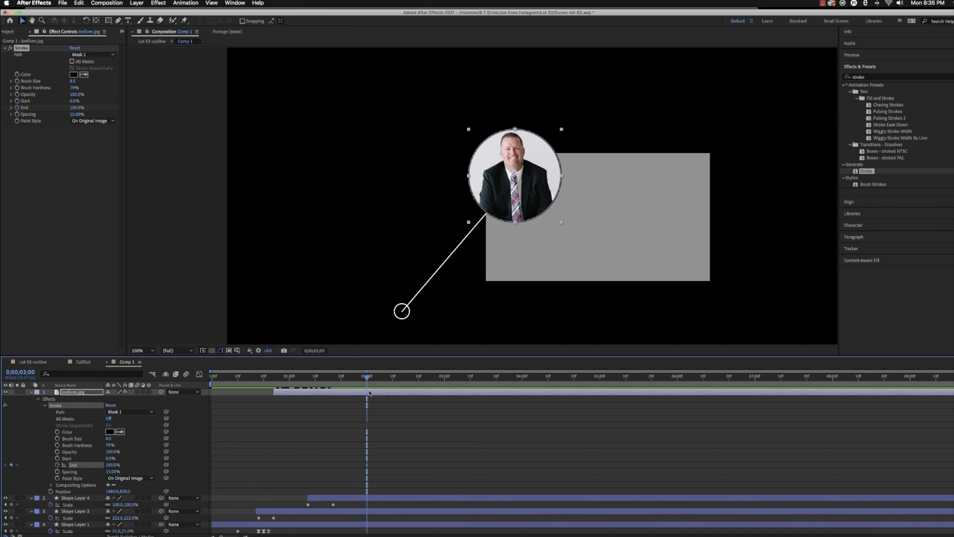
pyautogui.moveTo(363, 380); pyautogui.dragTo(286, 381)
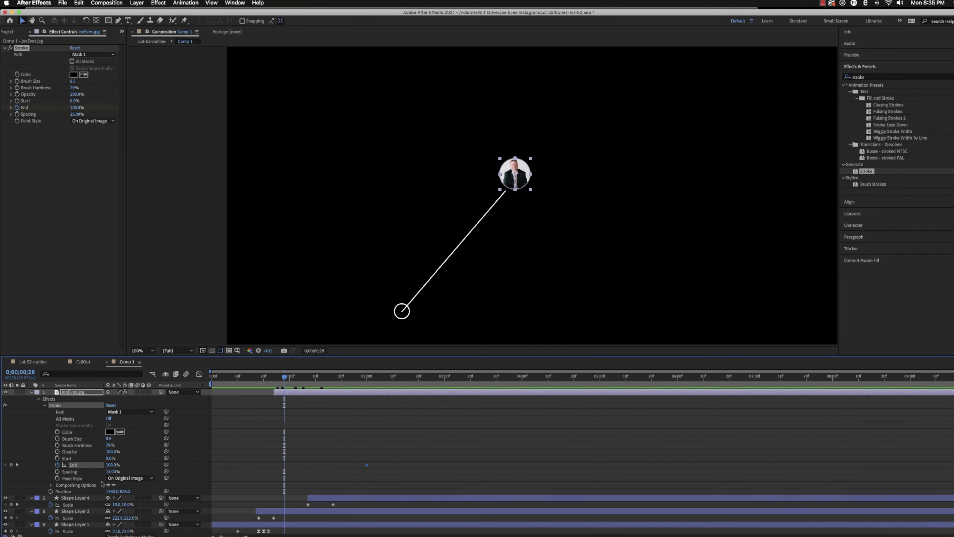
pyautogui.write('0')
pyautogui.press('Return')
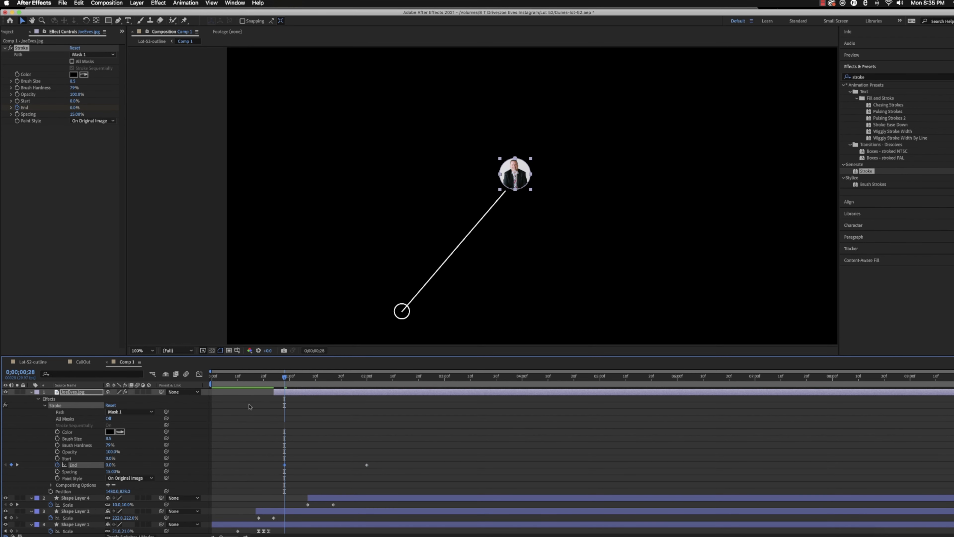
# Preview the stroke animation and move its 100% End keyframe earlier, to just before 0;00;01;17.
pyautogui.moveTo(284, 382); pyautogui.dragTo(250, 382)
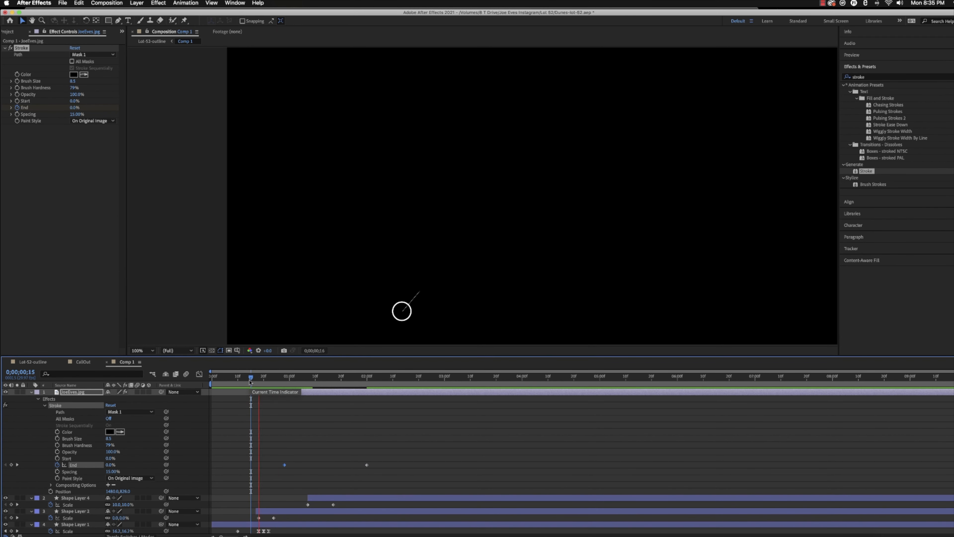
pyautogui.moveTo(250, 382)
pyautogui.mouseDown()
pyautogui.moveTo(418, 382)
pyautogui.moveTo(332, 391)
pyautogui.mouseUp()
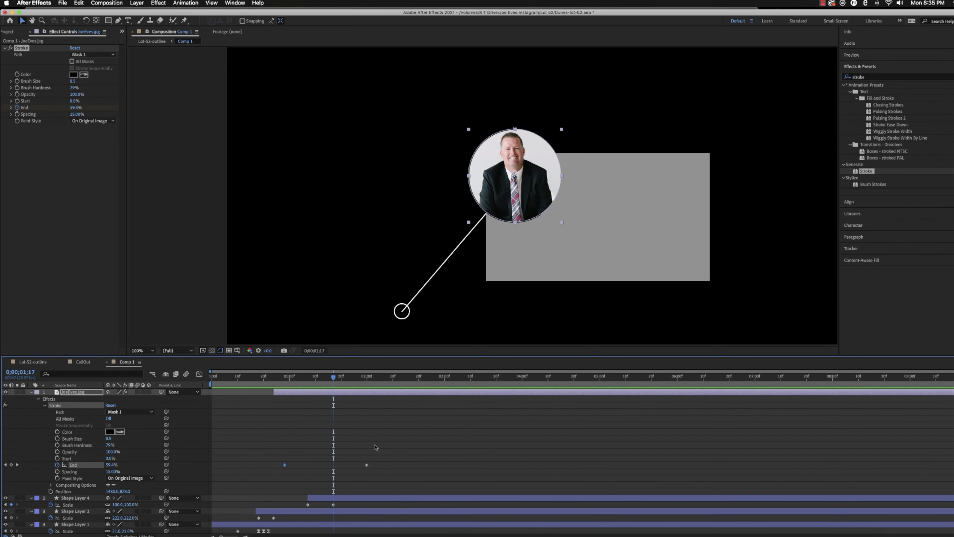
pyautogui.moveTo(367, 465); pyautogui.dragTo(323, 466)
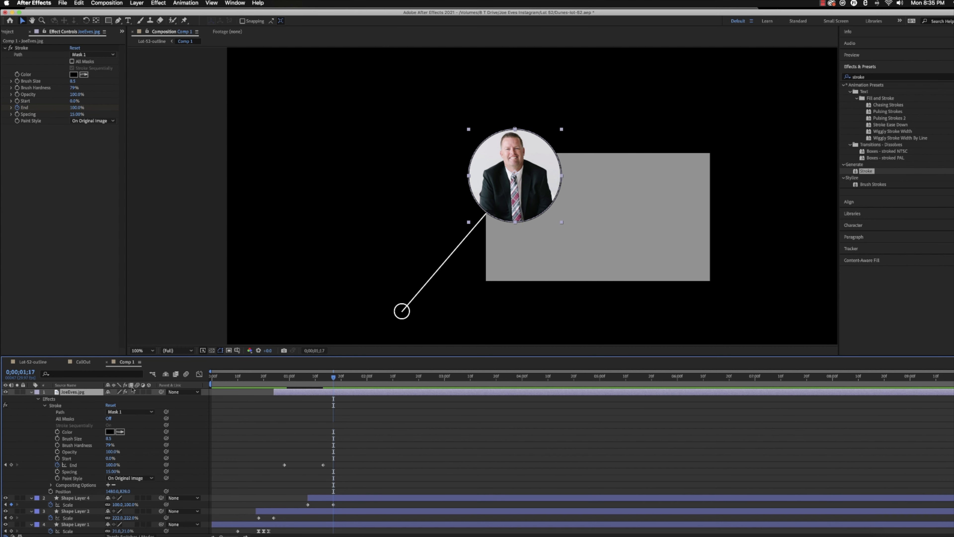
# Show the portrait's keyframes and shift the rectangle layer slightly earlier so its scale-in overlaps the portrait's.
pyautogui.press('u')
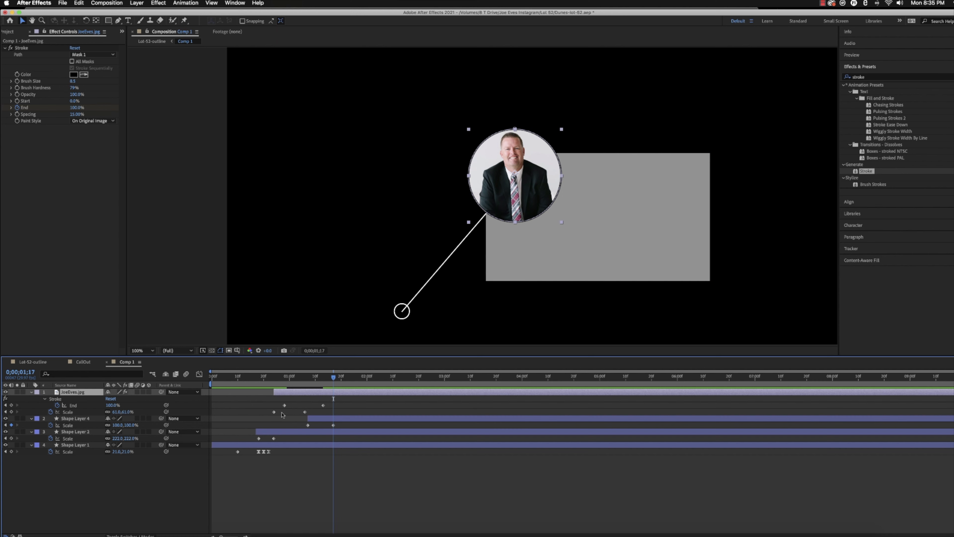
pyautogui.moveTo(333, 384); pyautogui.dragTo(303, 390)
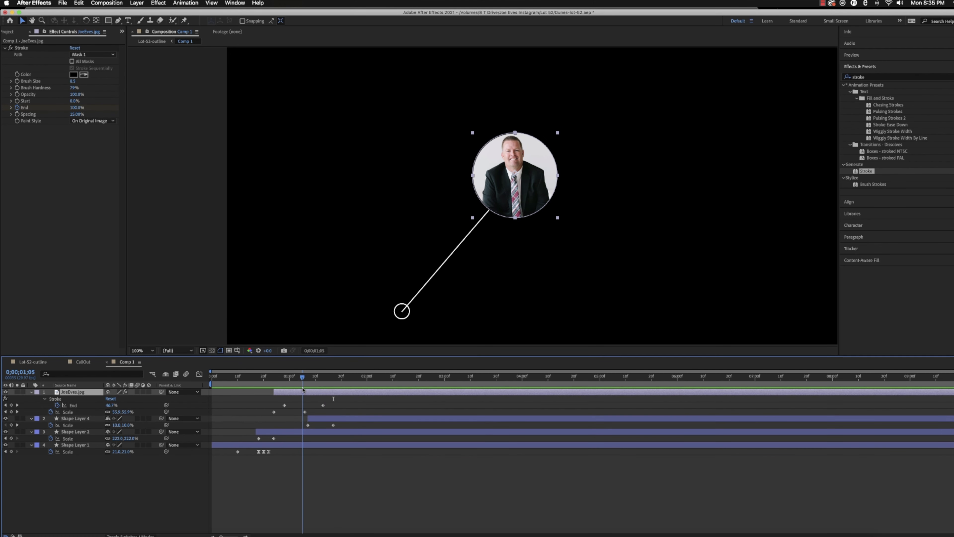
pyautogui.moveTo(319, 422); pyautogui.dragTo(297, 422)
pyautogui.moveTo(253, 378)
pyautogui.mouseDown()
pyautogui.moveTo(341, 387)
pyautogui.moveTo(325, 387)
pyautogui.moveTo(315, 405)
pyautogui.moveTo(252, 382)
pyautogui.mouseUp()
# Preview the updated call-out in the Lot-52-outline composition from 0;00;03;02 and check it at 0;00;04;22.
pyautogui.click(33, 361)
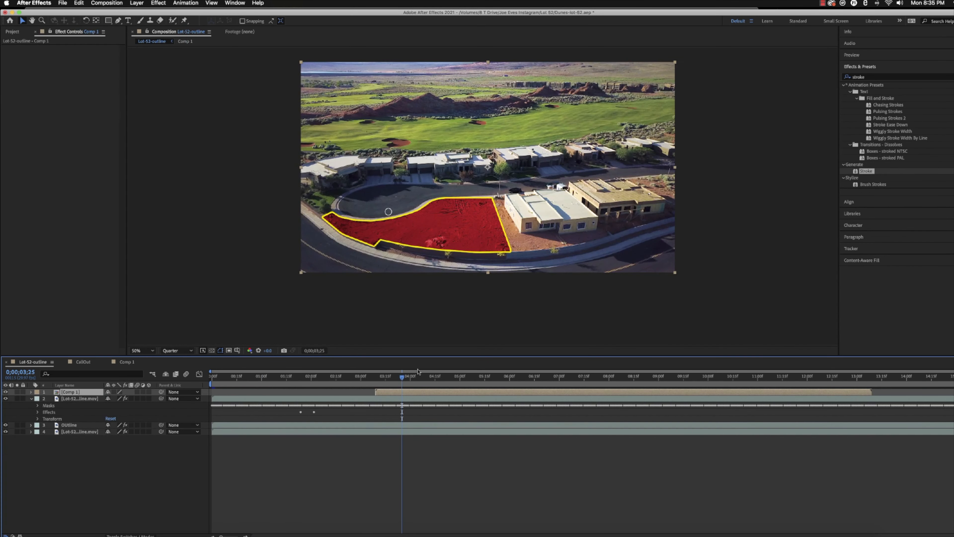
pyautogui.click(364, 377)
pyautogui.press('space')
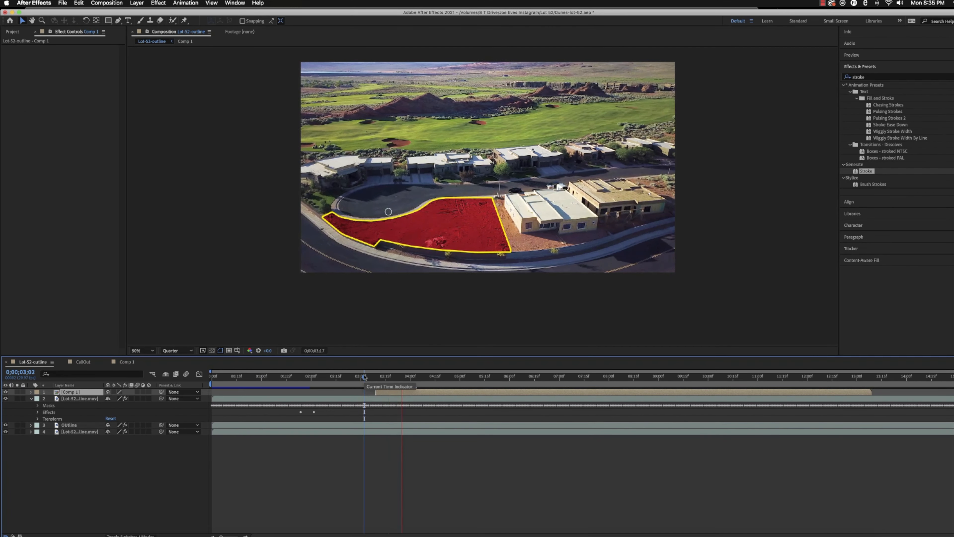
pyautogui.press('space')
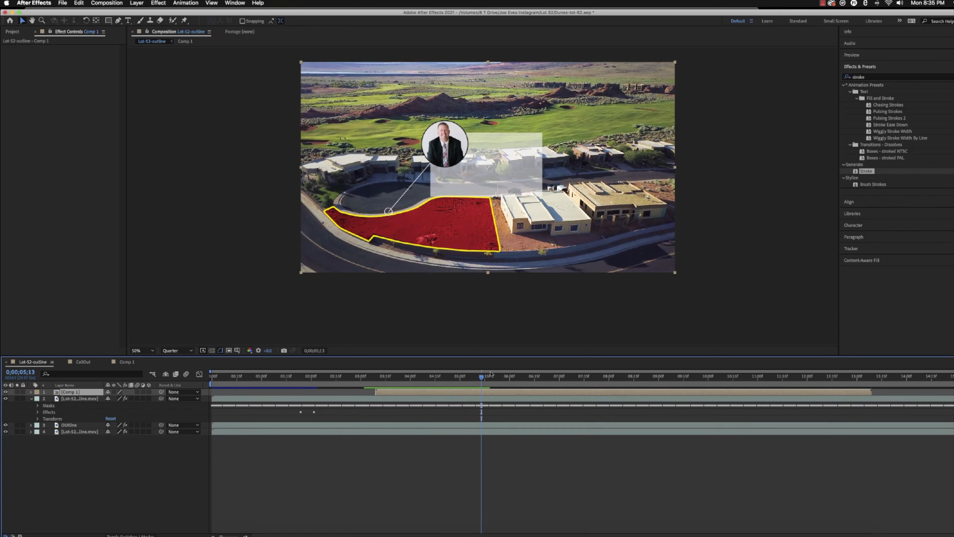
pyautogui.moveTo(482, 378); pyautogui.dragTo(447, 381)
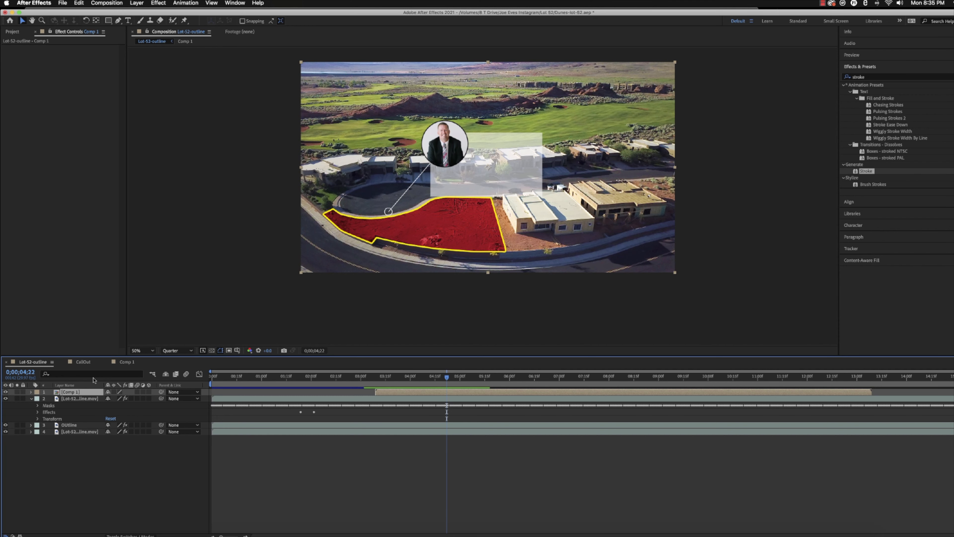
# Add the text "JUST SOLD" on two lines over the gray box in Comp 1.
pyautogui.click(133, 364)
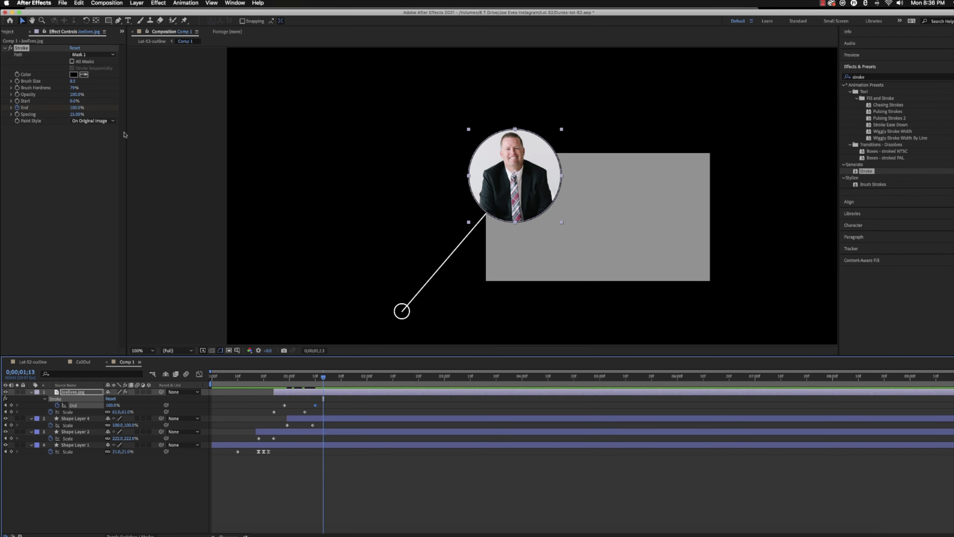
pyautogui.click(127, 20)
pyautogui.click(632, 226)
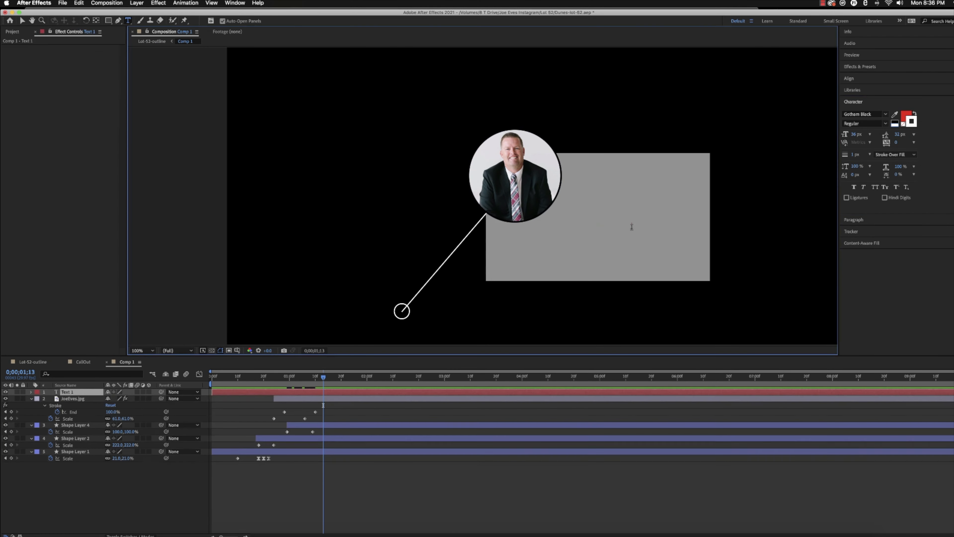
pyautogui.write('Under')
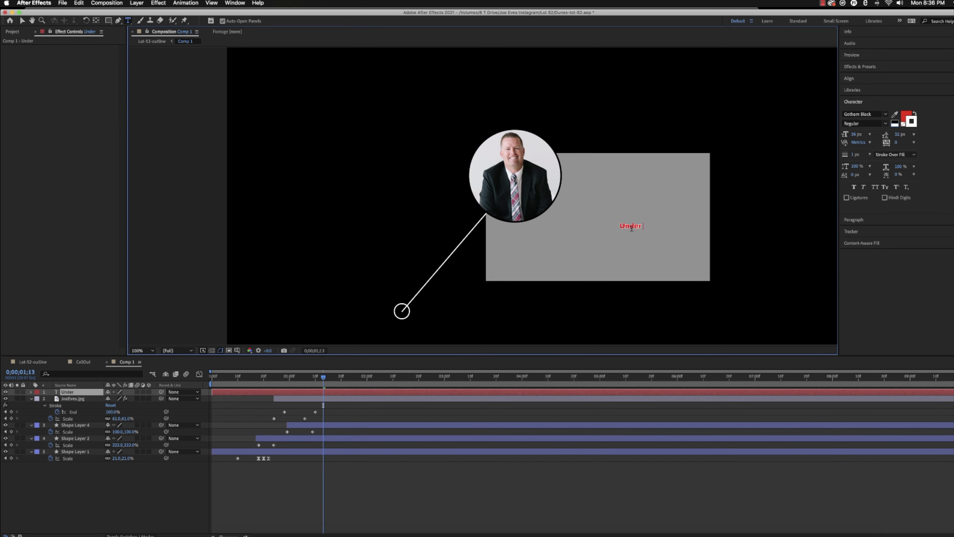
pyautogui.press('BackSpace')
pyautogui.press('BackSpace')
pyautogui.write('SOLD')
pyautogui.press('Home')
pyautogui.write('JUST')
pyautogui.press('BackSpace')
pyautogui.press('Return')
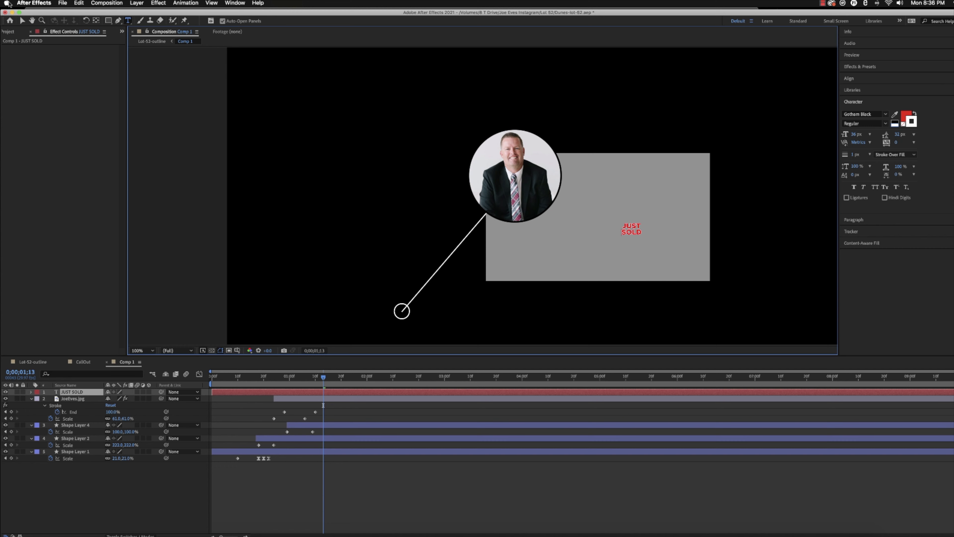
pyautogui.click(21, 21)
# Scale the JUST SOLD text to about 711% and position it in the upper part of the box, beside the portrait.
pyautogui.press('s')
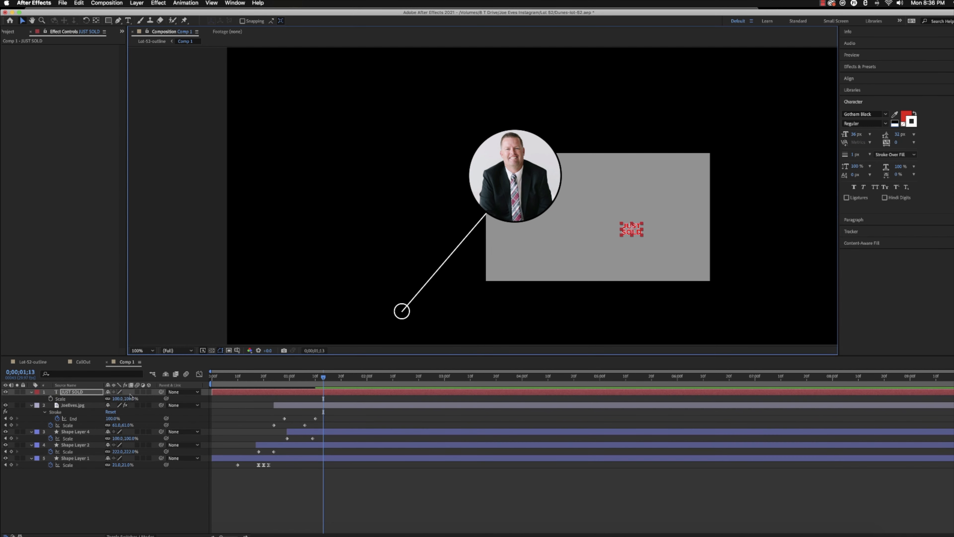
pyautogui.moveTo(126, 399); pyautogui.dragTo(159, 398)
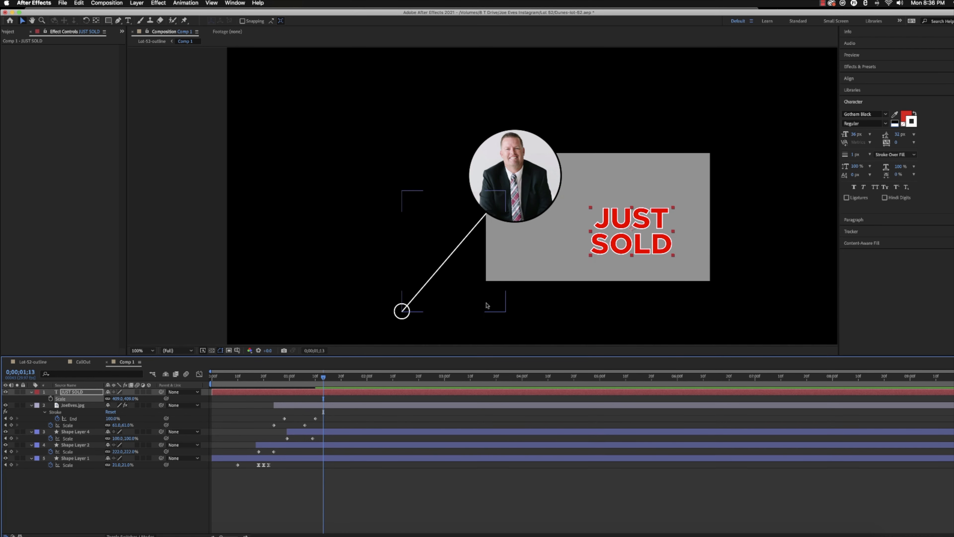
pyautogui.moveTo(636, 241); pyautogui.dragTo(637, 198)
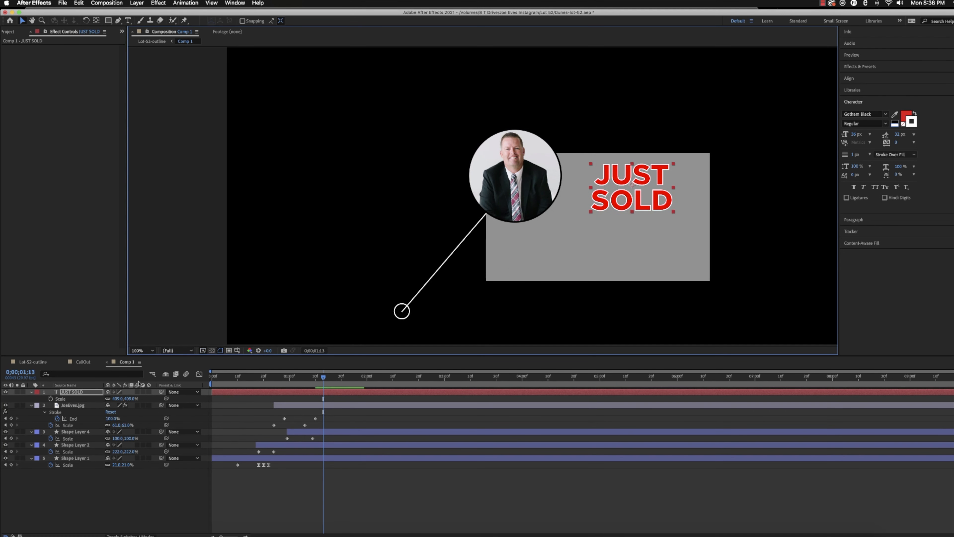
pyautogui.moveTo(128, 399); pyautogui.dragTo(245, 397)
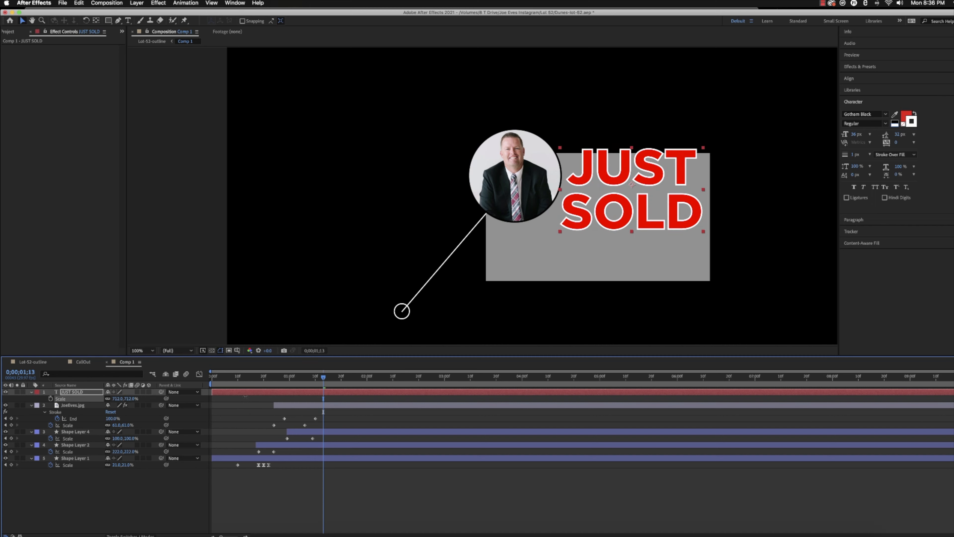
pyautogui.moveTo(583, 204); pyautogui.dragTo(582, 212)
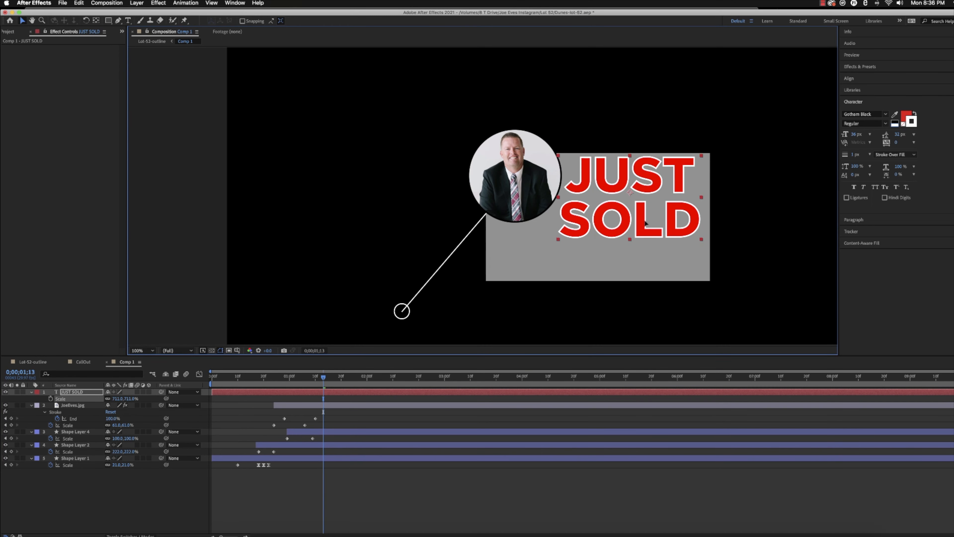
# Add the RedRock logo image to Comp 1, scale it to about 45% and place it beneath the JUST SOLD text.
pyautogui.click(6, 32)
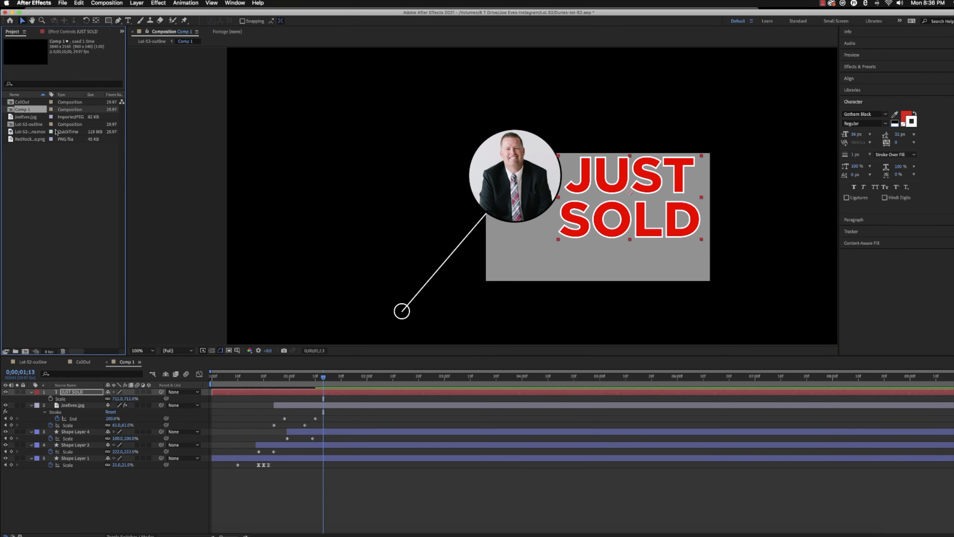
pyautogui.click(20, 139)
pyautogui.moveTo(20, 140); pyautogui.dragTo(593, 264)
pyautogui.press('s')
pyautogui.moveTo(132, 398); pyautogui.dragTo(109, 398)
pyautogui.moveTo(604, 270); pyautogui.dragTo(637, 266)
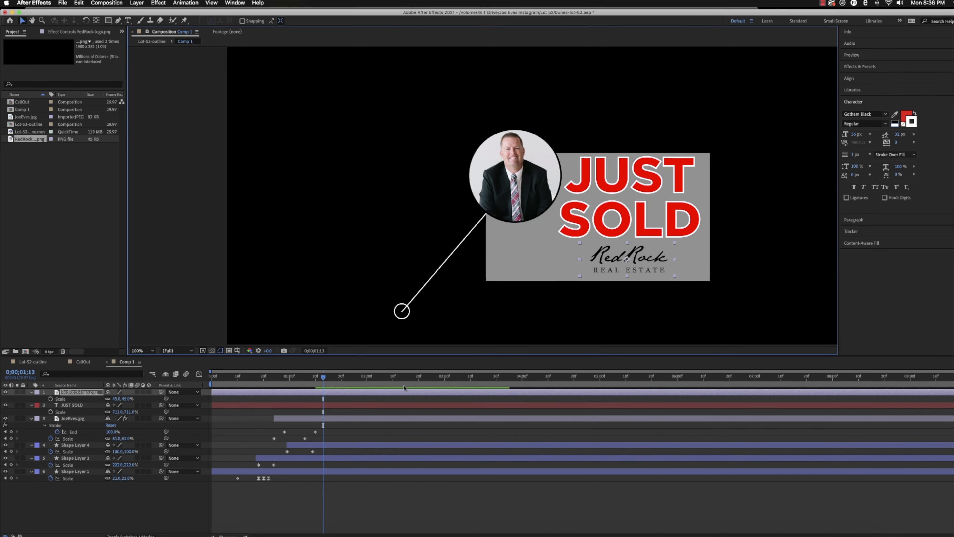
# Split the JUST SOLD text layer at 0;00;01;10 and delete the part before that time.
pyautogui.moveTo(323, 382)
pyautogui.mouseDown()
pyautogui.moveTo(276, 383)
pyautogui.moveTo(312, 382)
pyautogui.moveTo(322, 389)
pyautogui.moveTo(292, 390)
pyautogui.moveTo(314, 391)
pyautogui.mouseUp()
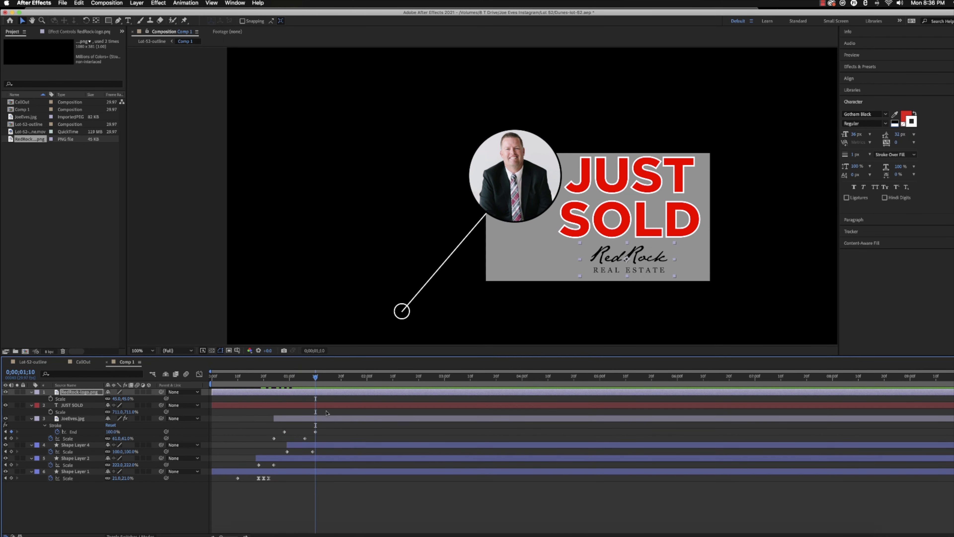
pyautogui.click(318, 406)
pyautogui.press('super+shift+d')
pyautogui.click(301, 413)
pyautogui.press('Delete')
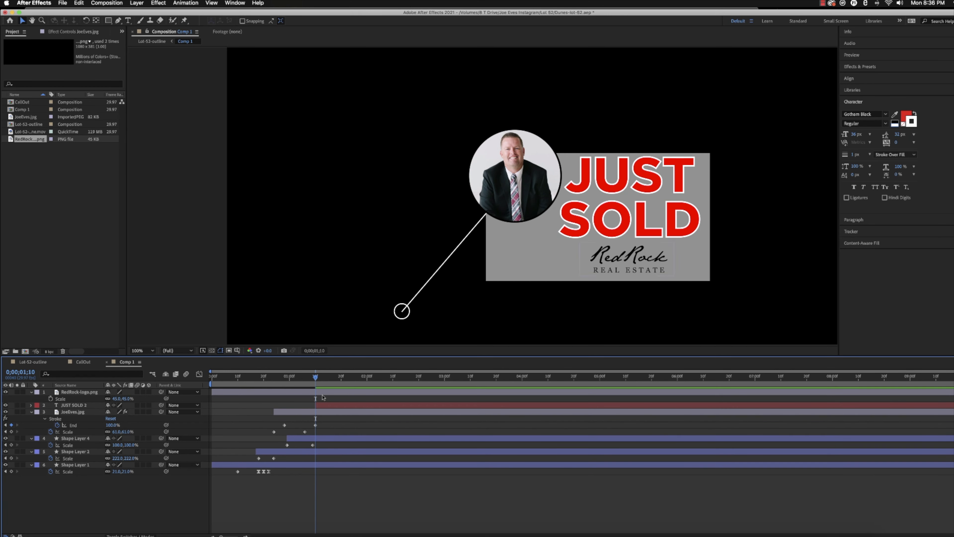
# Split the RedRock logo layer at 0;00;01;10 and delete its earlier part.
pyautogui.click(322, 393)
pyautogui.press('super+shift+d')
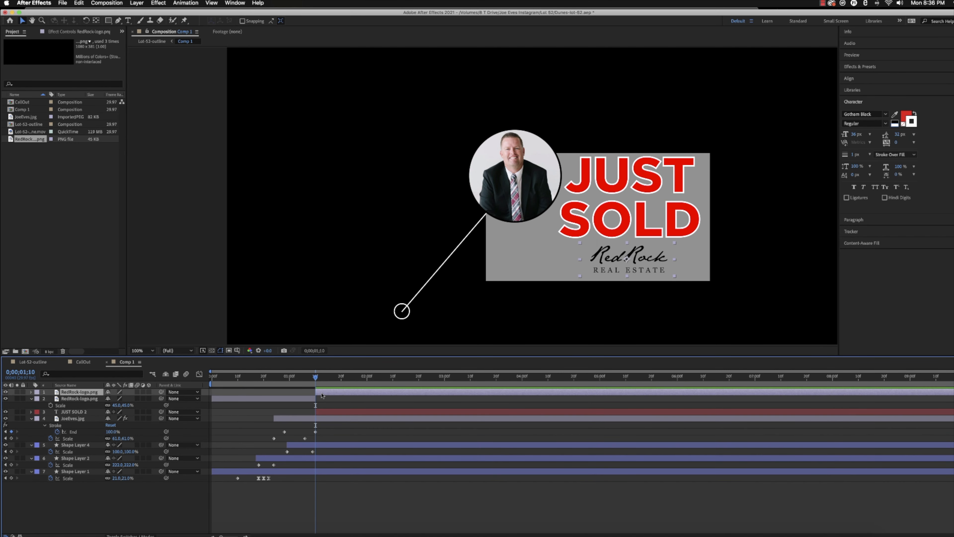
pyautogui.click(301, 399)
pyautogui.press('Delete')
# Apply the Bullet Train text preset to the JUST SOLD layer and preview the animation from 0;00;01;06.
pyautogui.click(329, 400)
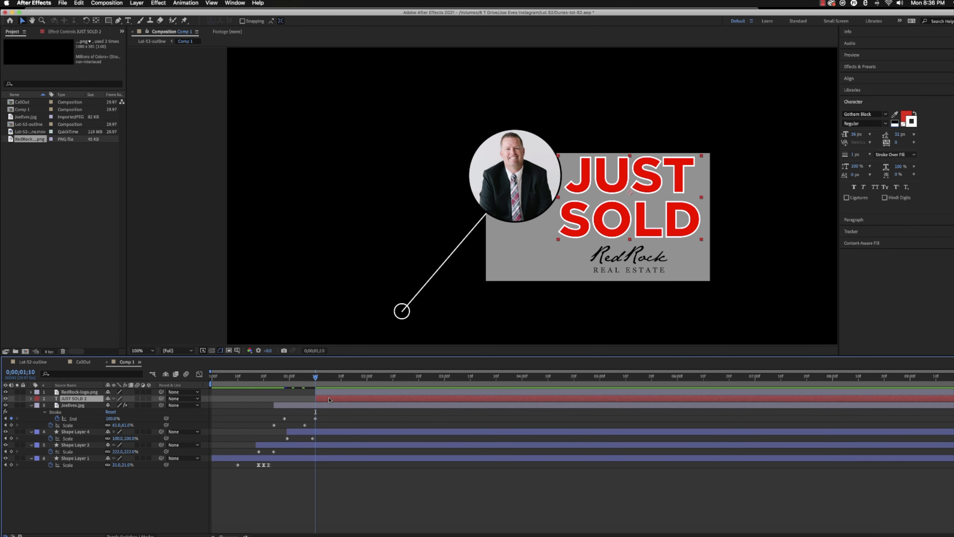
pyautogui.click(870, 68)
pyautogui.click(852, 77)
pyautogui.write('bull')
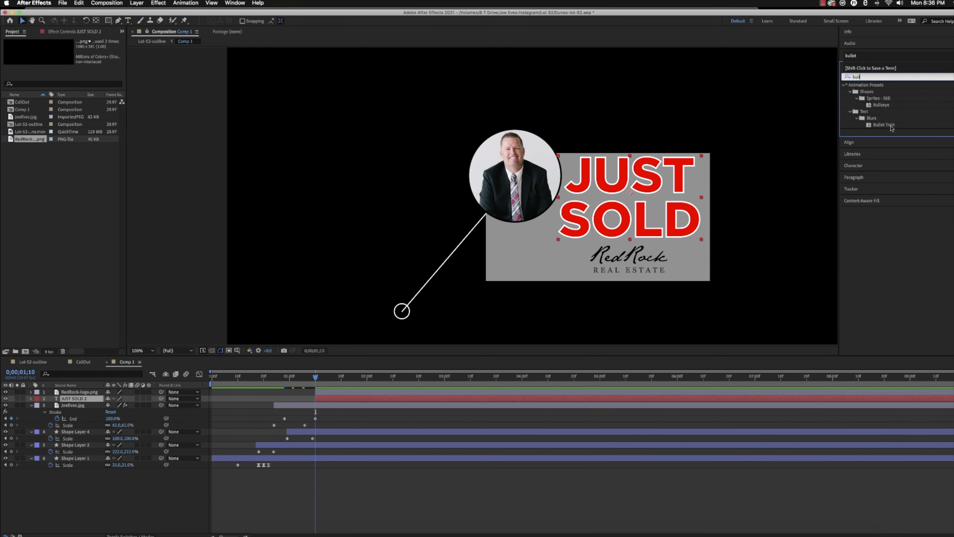
pyautogui.doubleClick(884, 125)
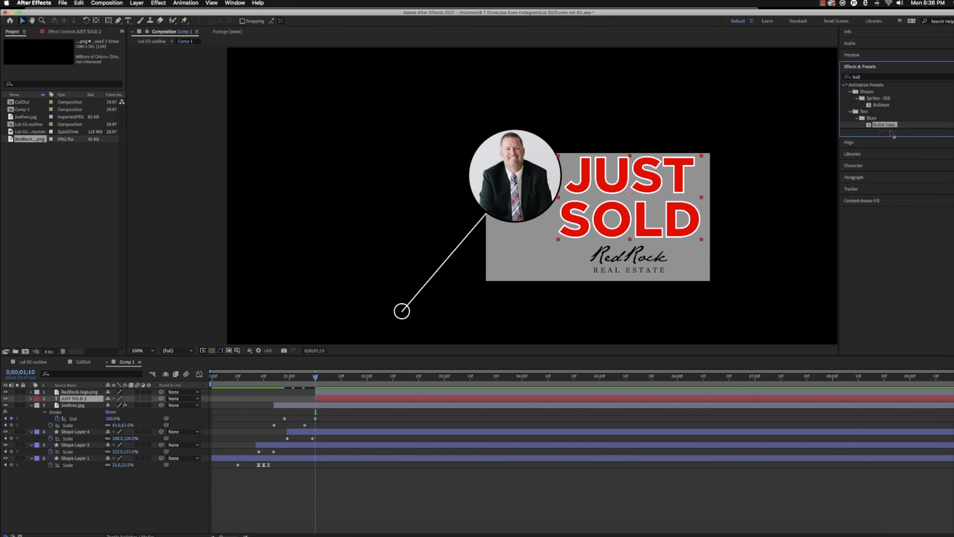
pyautogui.click(305, 379)
pyautogui.press('space')
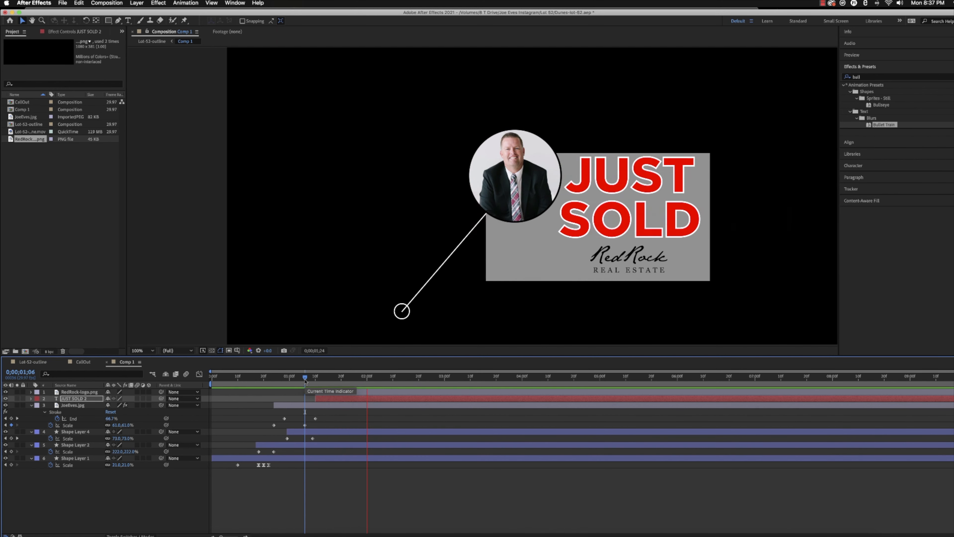
pyautogui.press('space')
# Keyframe the RedRock logo's scale from 0% at 0;00;01;18 to its current size at 0;00;01;25.
pyautogui.moveTo(333, 379); pyautogui.dragTo(354, 380)
pyautogui.click(340, 391)
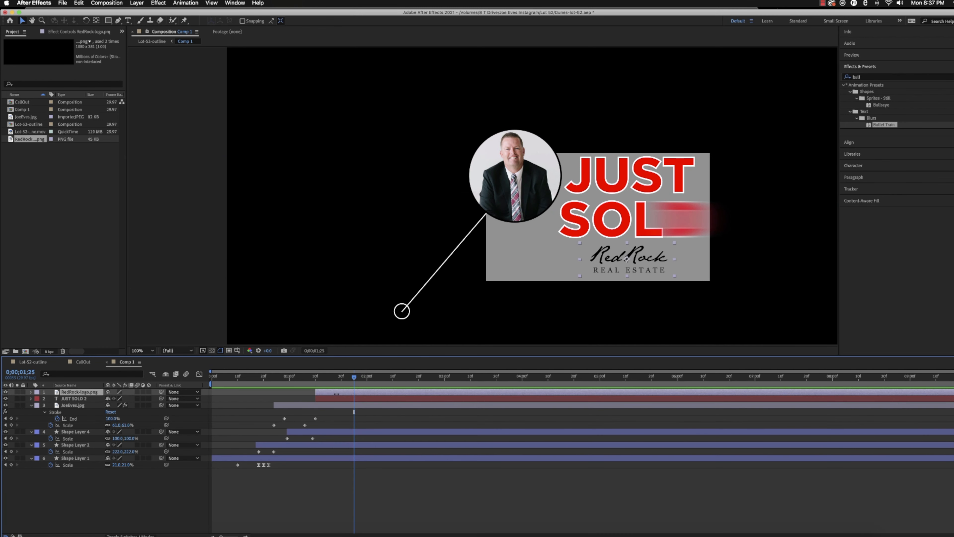
pyautogui.press('s')
pyautogui.click(51, 398)
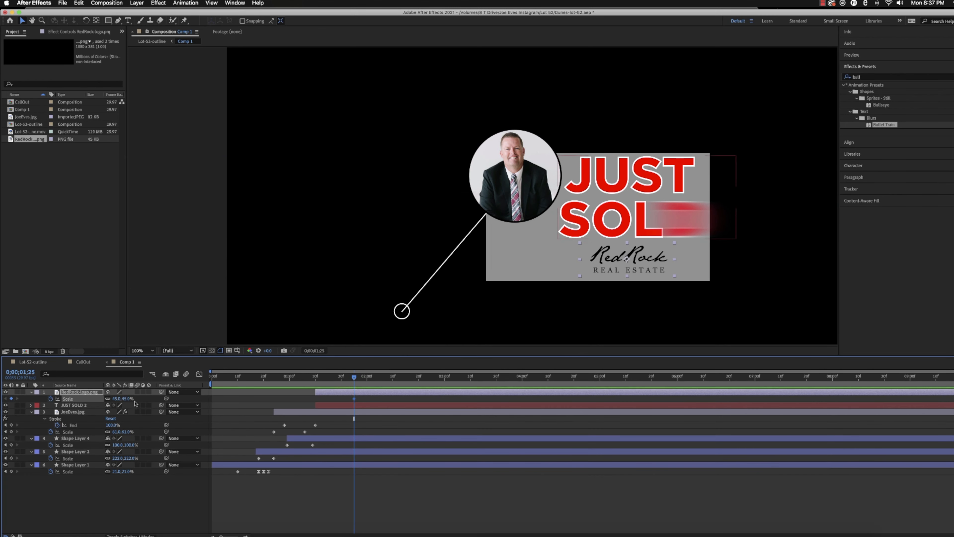
pyautogui.moveTo(350, 380)
pyautogui.mouseDown()
pyautogui.moveTo(322, 380)
pyautogui.moveTo(337, 380)
pyautogui.mouseUp()
pyautogui.moveTo(124, 401); pyautogui.dragTo(120, 404)
pyautogui.click(124, 399)
pyautogui.write('0')
pyautogui.press('Return')
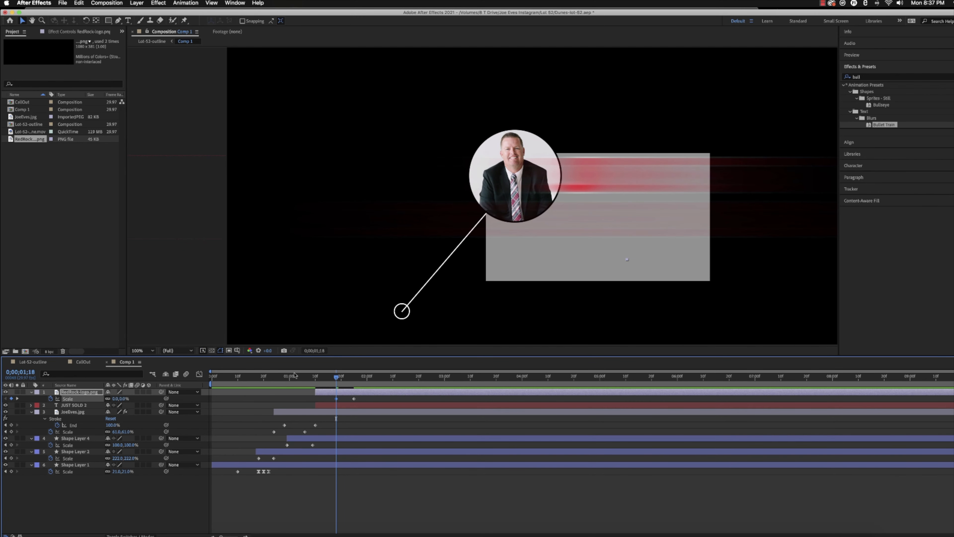
# Preview the call-out in Comp 1 from 0;00;00;29, and in the Lot-52-outline composition from 0;00;02;13.
pyautogui.click(286, 379)
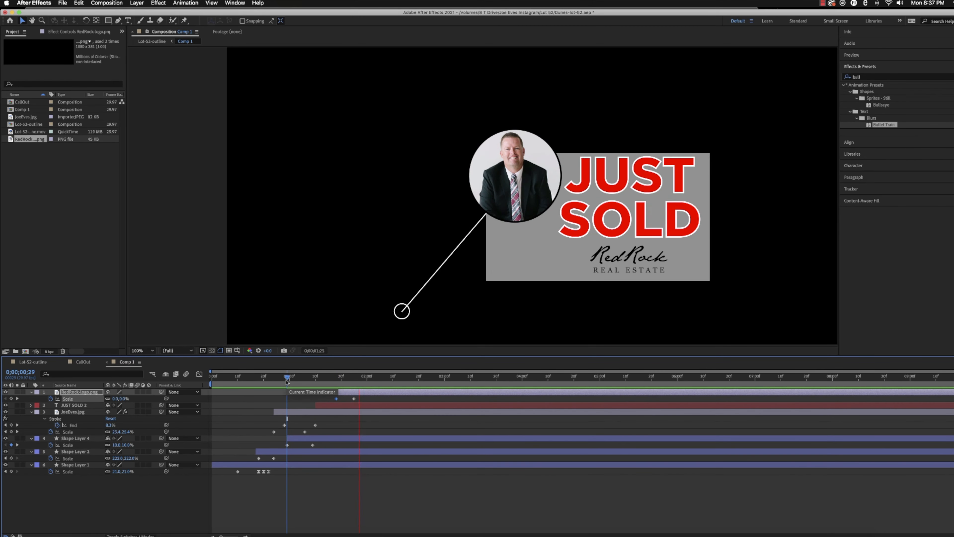
pyautogui.press('space')
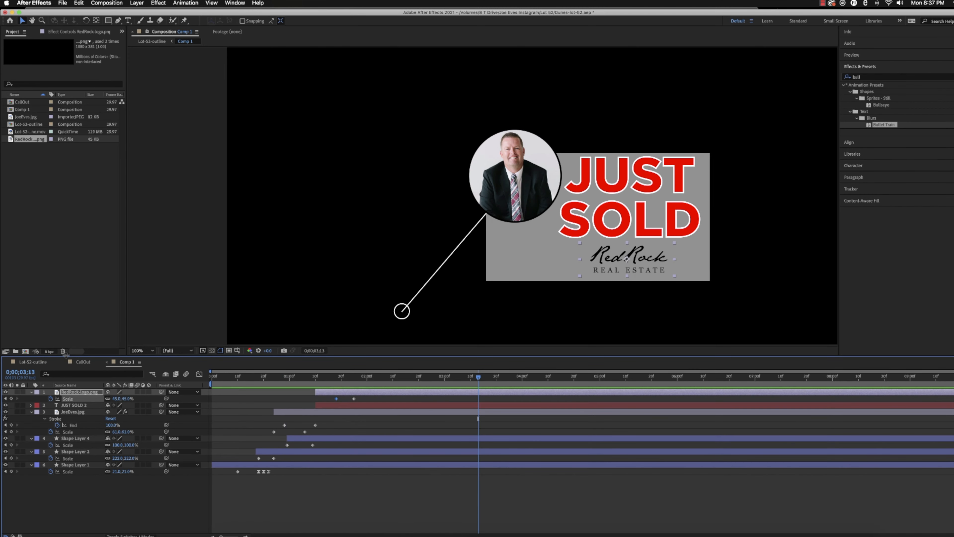
pyautogui.click(77, 362)
pyautogui.click(41, 361)
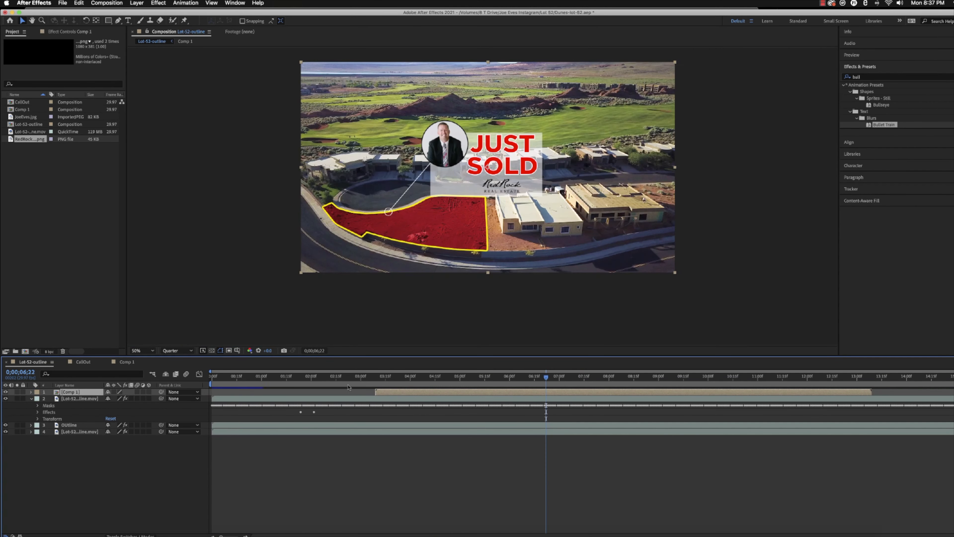
pyautogui.click(333, 378)
pyautogui.press('space')
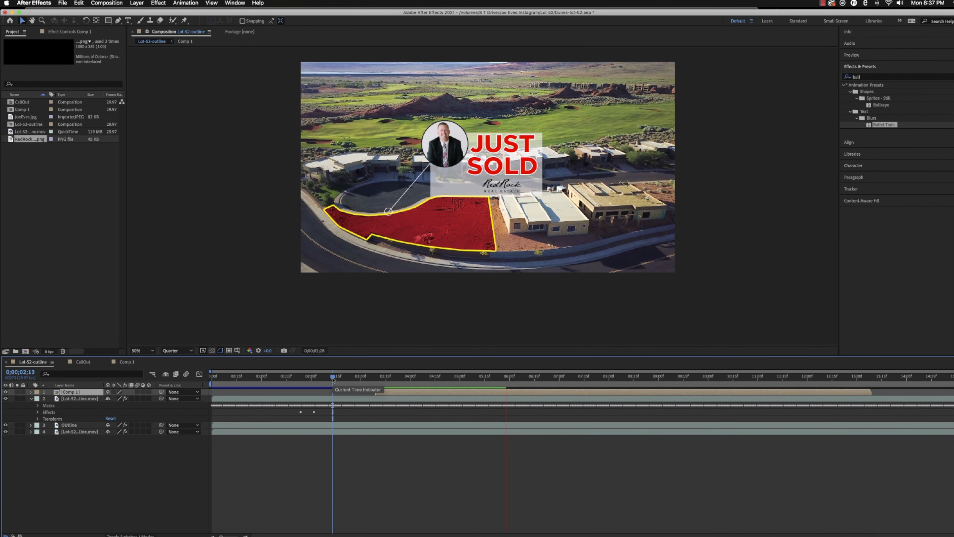
pyautogui.press('space')
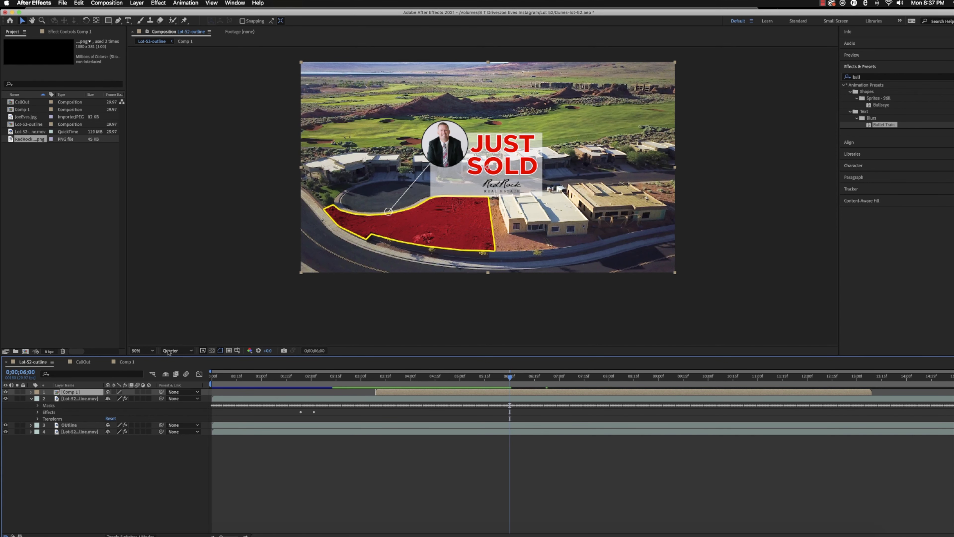
# Move the current time in Comp 1 to 0;00;08;29 and check the duration in the composition settings.
pyautogui.click(125, 362)
pyautogui.moveTo(431, 381); pyautogui.dragTo(562, 381)
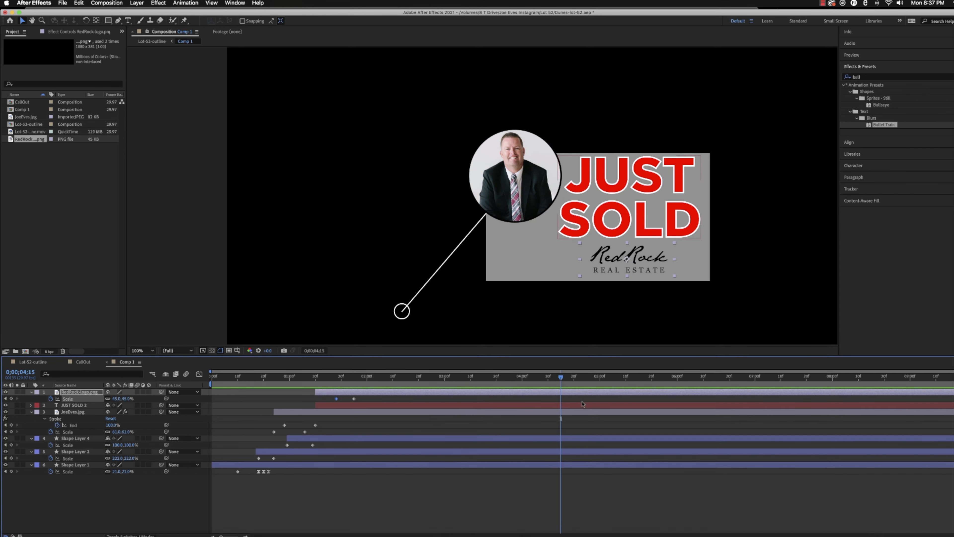
pyautogui.moveTo(562, 379); pyautogui.dragTo(731, 377)
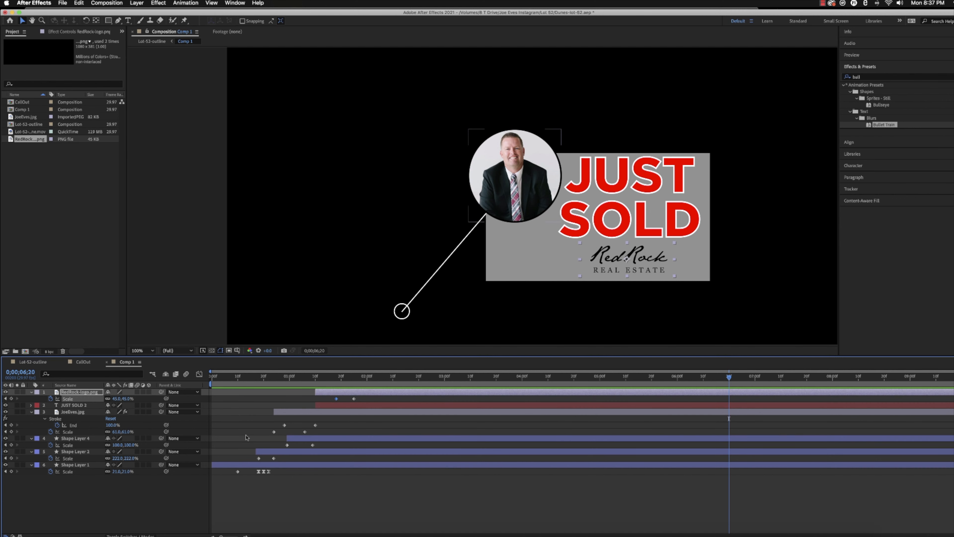
pyautogui.moveTo(729, 377); pyautogui.dragTo(906, 373)
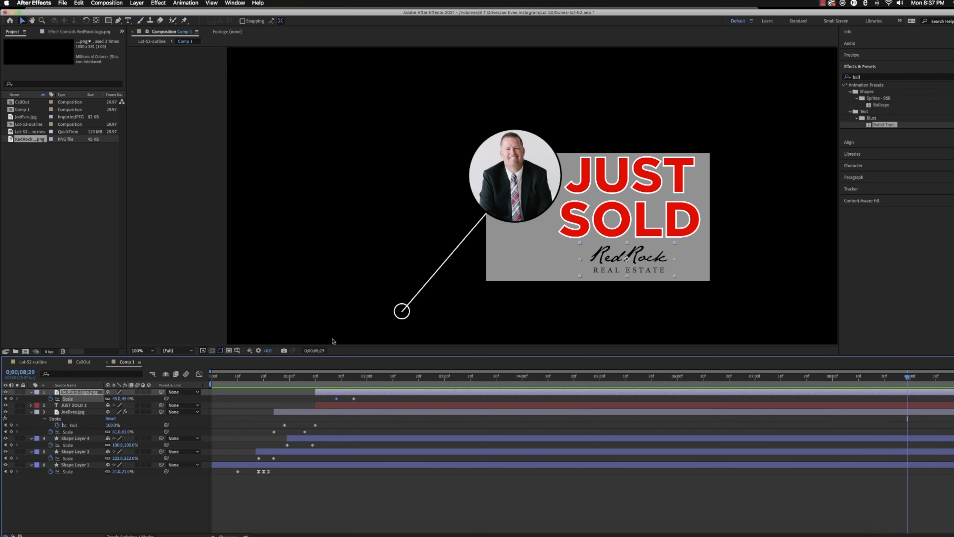
pyautogui.click(92, 3)
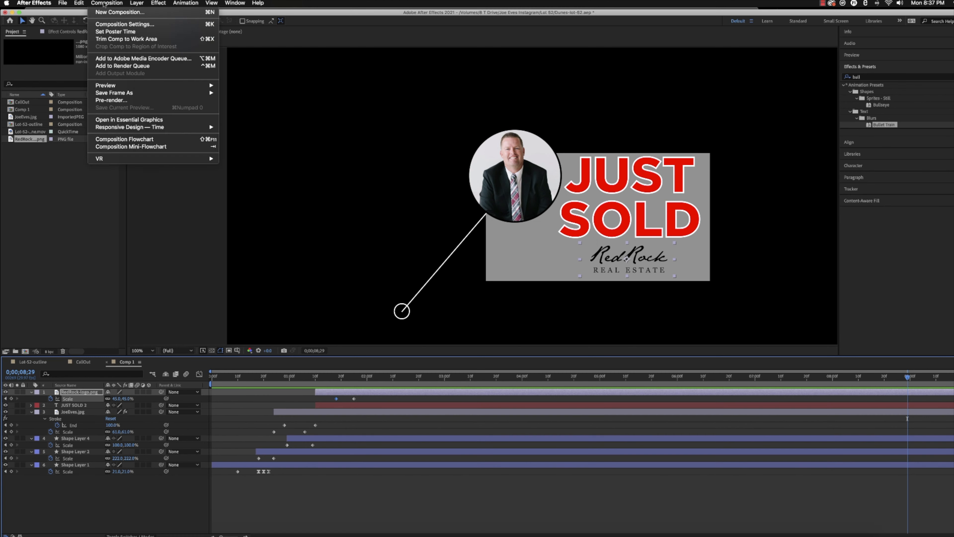
pyautogui.click(134, 27)
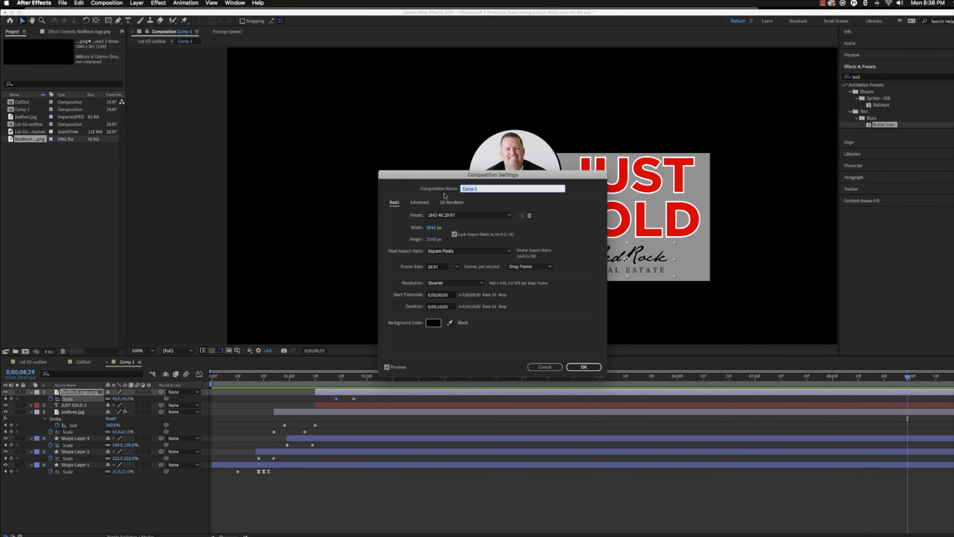
pyautogui.click(590, 369)
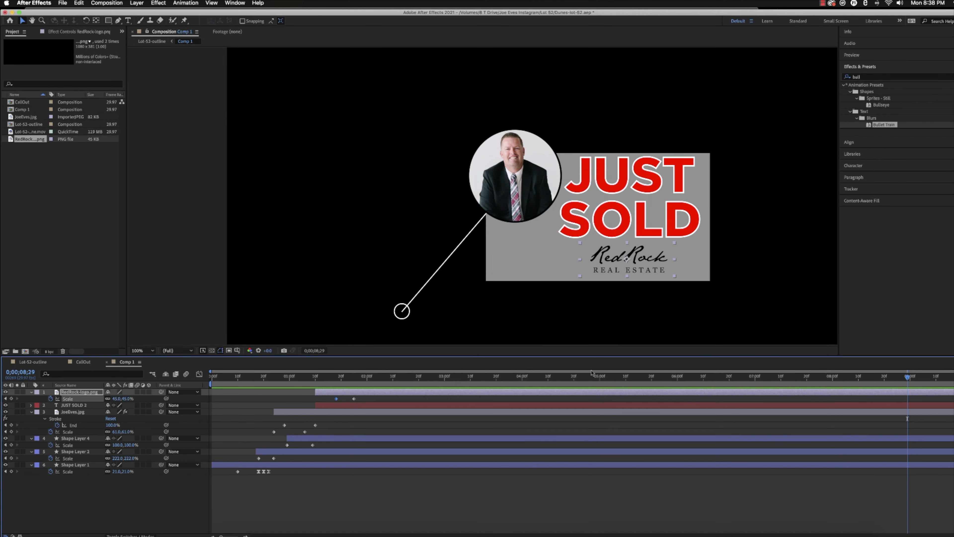
# Add a scale keyframe at the RedRock logo's current size at 0;00;08;29.
pyautogui.click(908, 393)
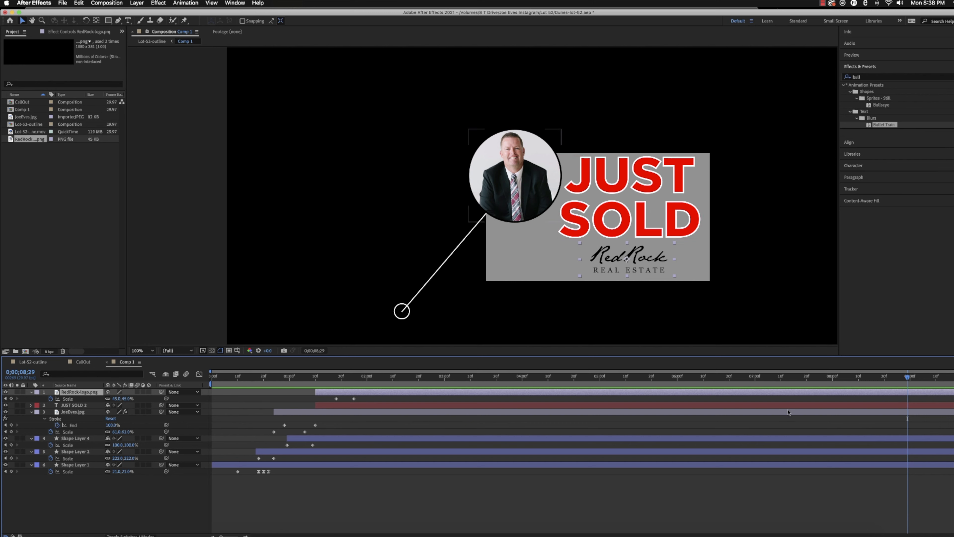
pyautogui.click(488, 155)
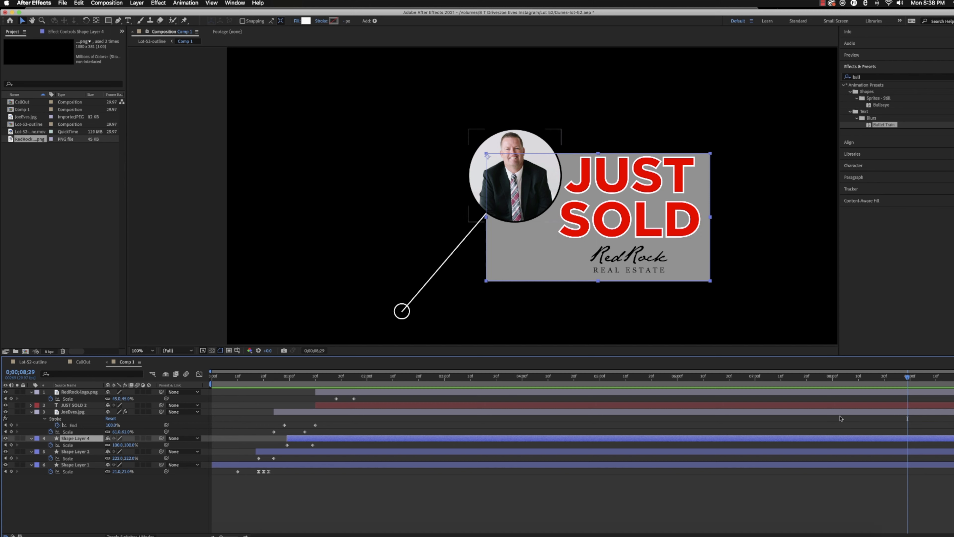
pyautogui.click(903, 393)
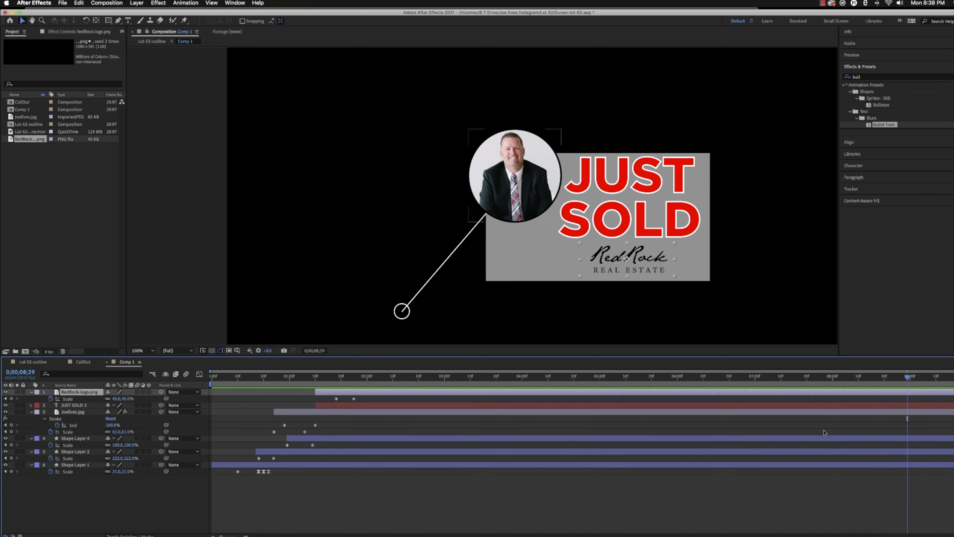
pyautogui.click(12, 399)
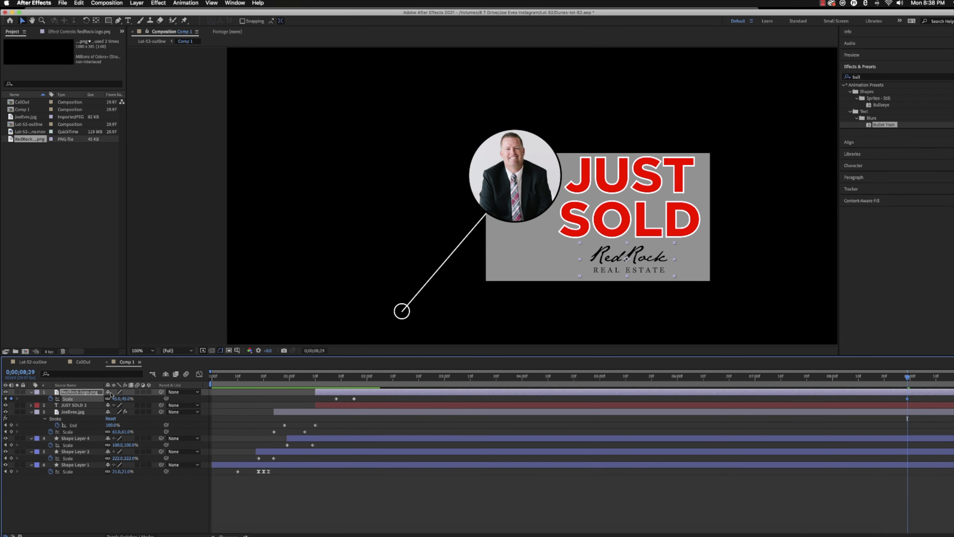
# Keyframe the RedRock logo's scale to 0% at 0;00;09;08.
pyautogui.press('pagedown')
pyautogui.press('pagedown')
pyautogui.press('pagedown')
pyautogui.press('pagedown')
pyautogui.press('pagedown')
pyautogui.press('pagedown')
pyautogui.press('pagedown')
pyautogui.press('pagedown')
pyautogui.press('pagedown')
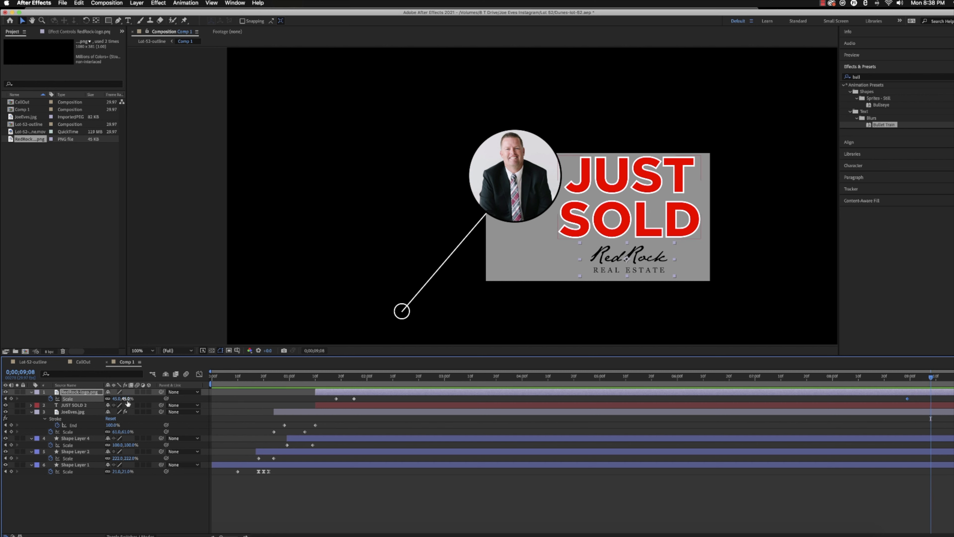
pyautogui.moveTo(128, 403); pyautogui.dragTo(109, 403)
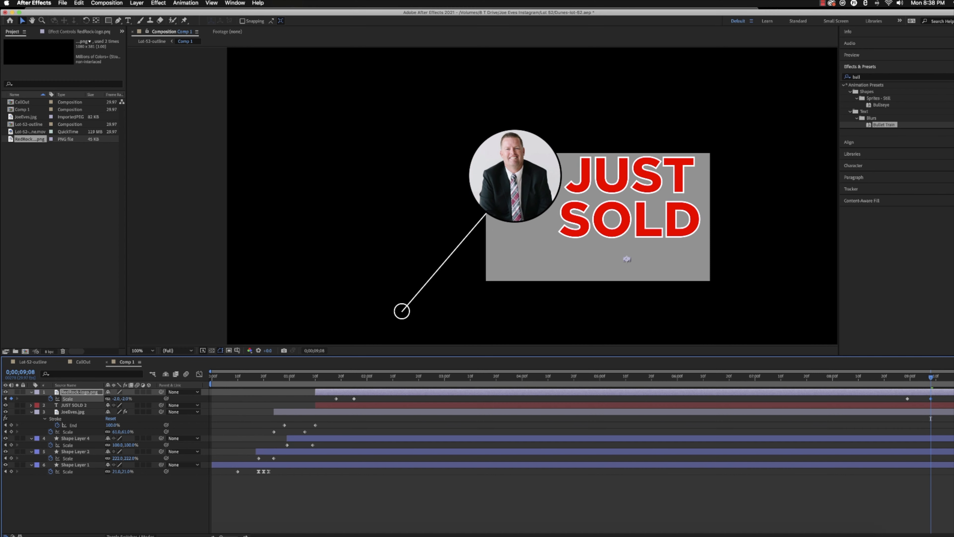
pyautogui.click(127, 399)
pyautogui.press('Return')
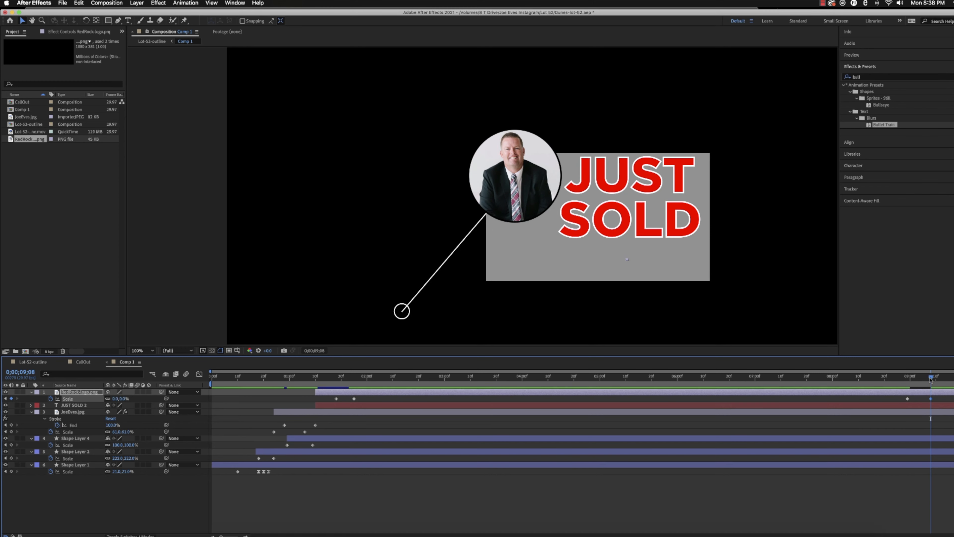
# Select the JUST SOLD layer at 0;00;08;29 and search Effects & Presets for "evap".
pyautogui.moveTo(931, 379); pyautogui.dragTo(908, 380)
pyautogui.click(913, 405)
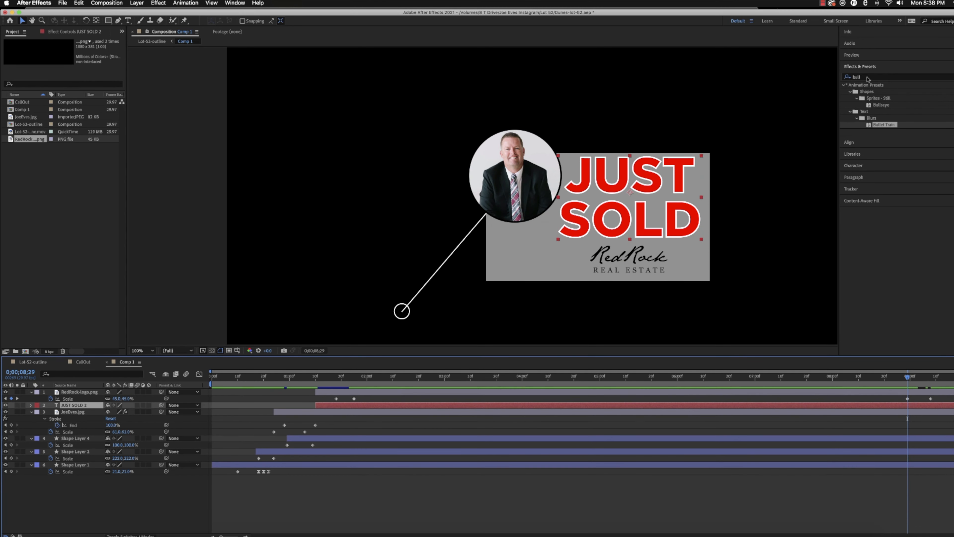
pyautogui.click(847, 78)
pyautogui.write('eve')
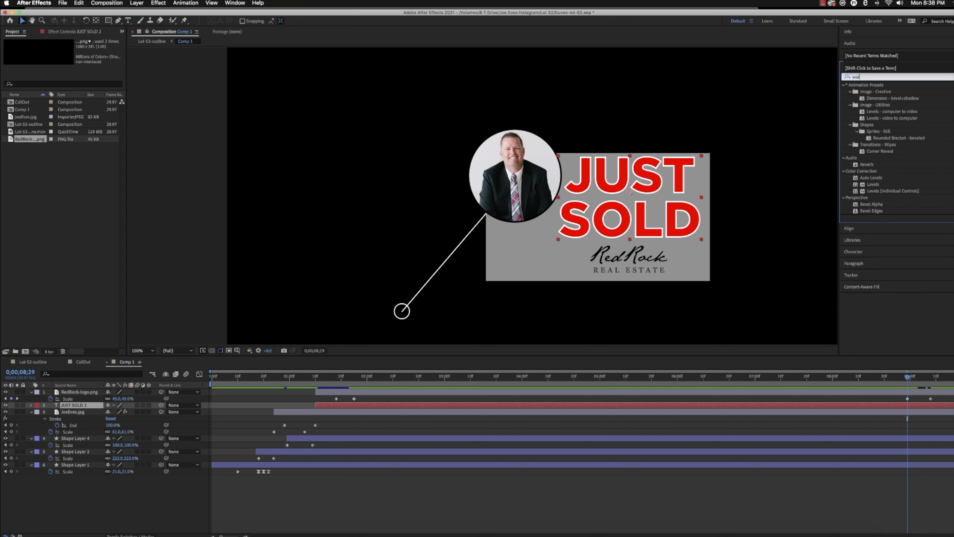
pyautogui.press('BackSpace')
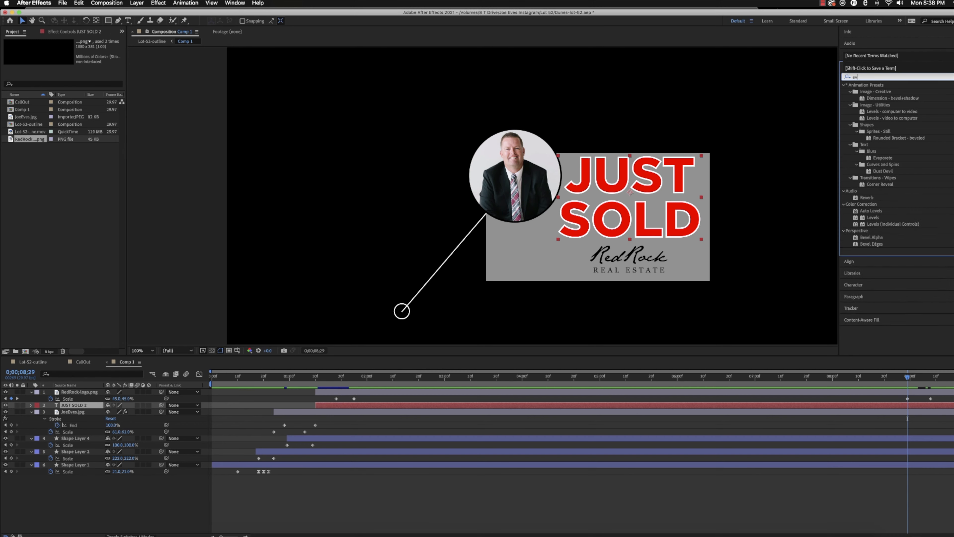
pyautogui.write('o')
pyautogui.press('BackSpace')
pyautogui.press('BackSpace')
pyautogui.write('a')
# Try the Evaporate text preset on the JUST SOLD layer at 0;00;08;29, preview it and inspect its keyframes, and undo it.
pyautogui.moveTo(882, 105); pyautogui.dragTo(659, 185)
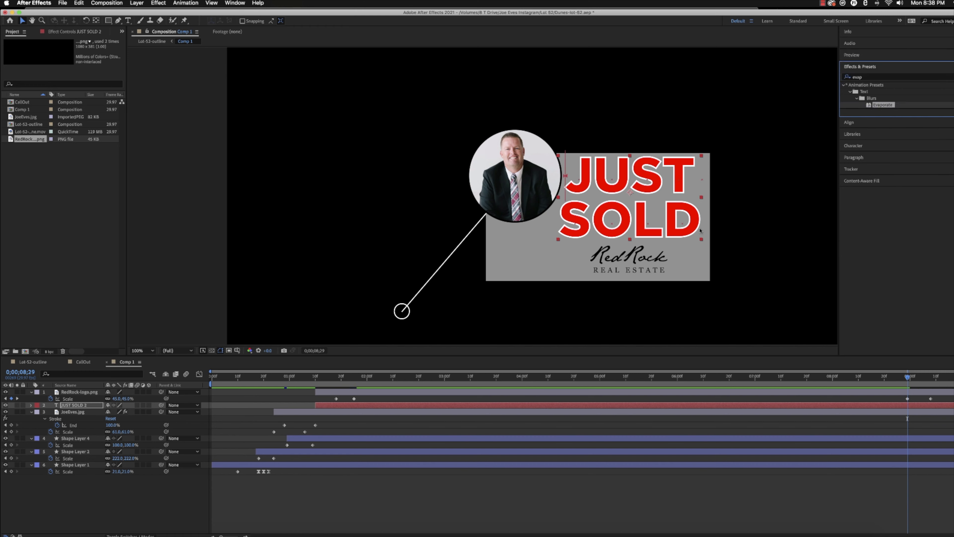
pyautogui.click(894, 386)
pyautogui.press('space')
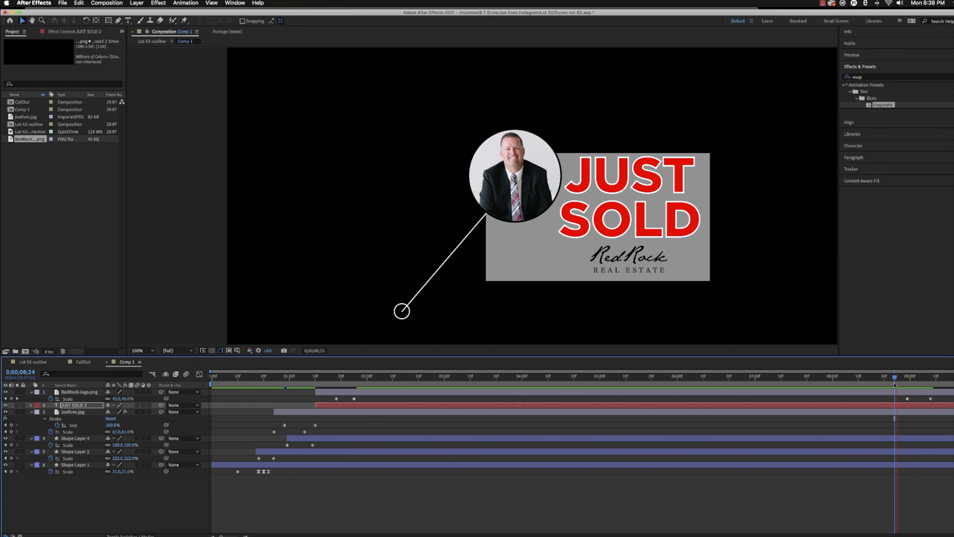
pyautogui.click(896, 408)
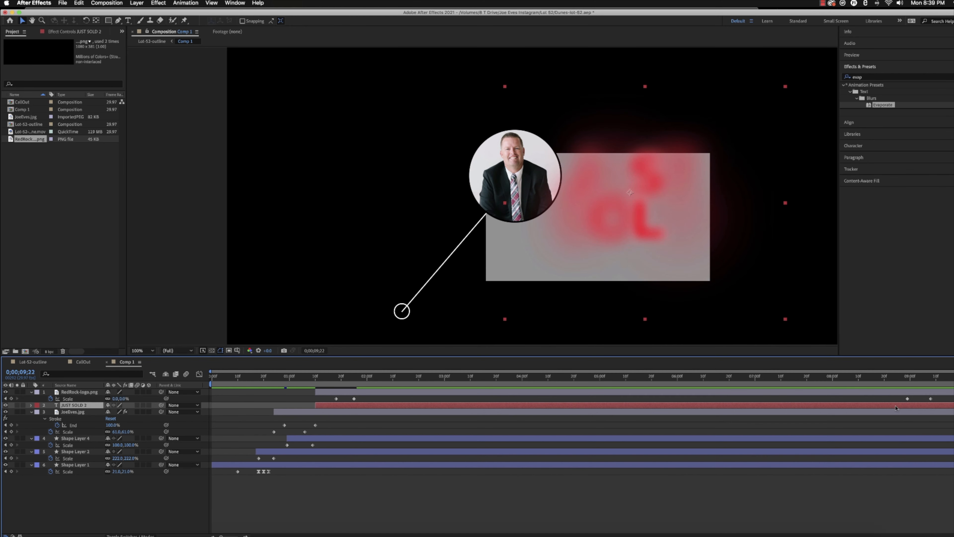
pyautogui.press('u')
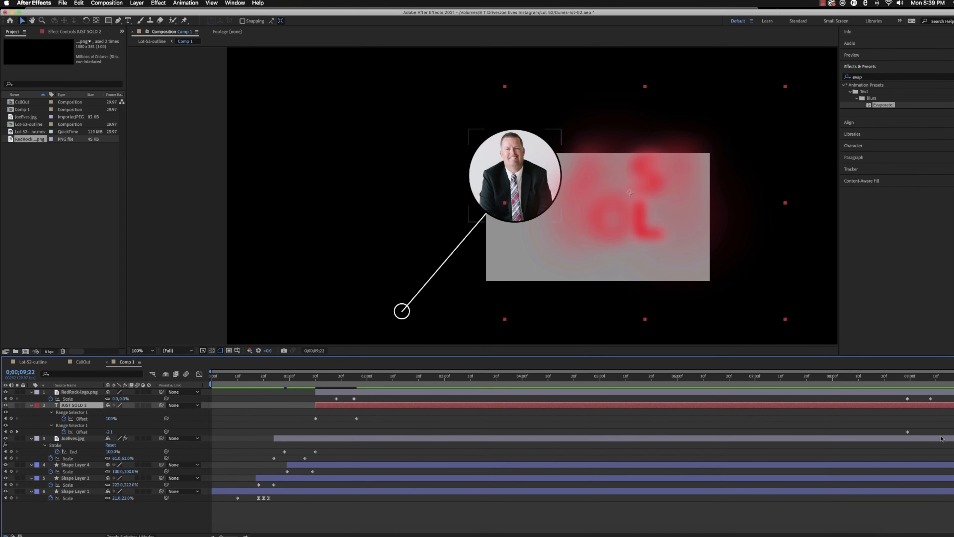
pyautogui.click(907, 432)
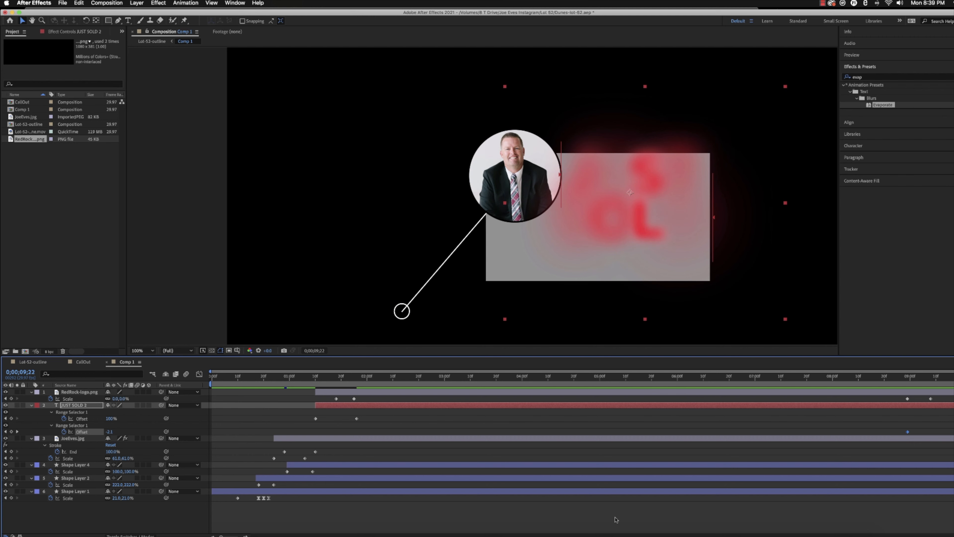
pyautogui.moveTo(221, 536); pyautogui.dragTo(238, 535)
pyautogui.press(';')
pyautogui.press('super+z')
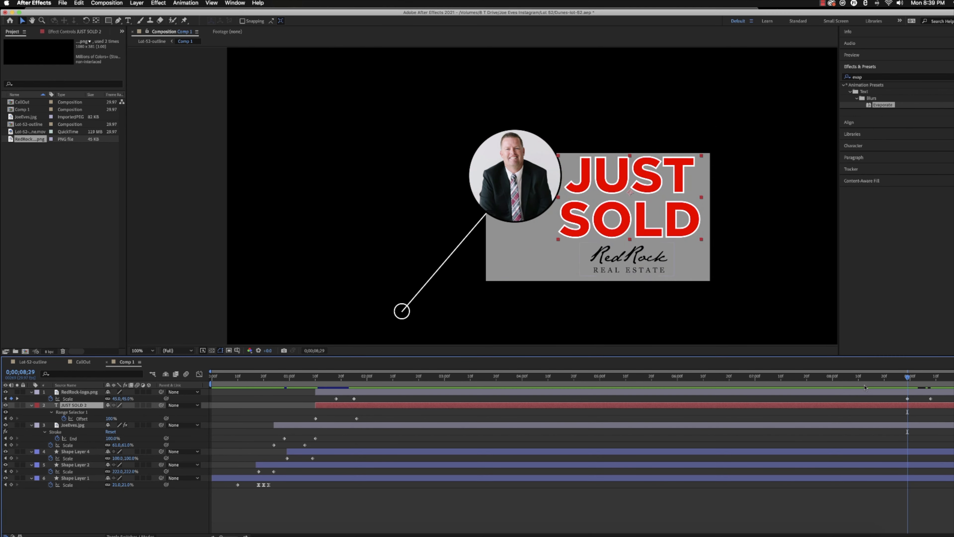
# Apply the Evaporate preset to the JUST SOLD layer at 0;00;05;26 and reveal its animated and modified properties.
pyautogui.moveTo(907, 378); pyautogui.dragTo(667, 395)
pyautogui.moveTo(882, 105); pyautogui.dragTo(692, 191)
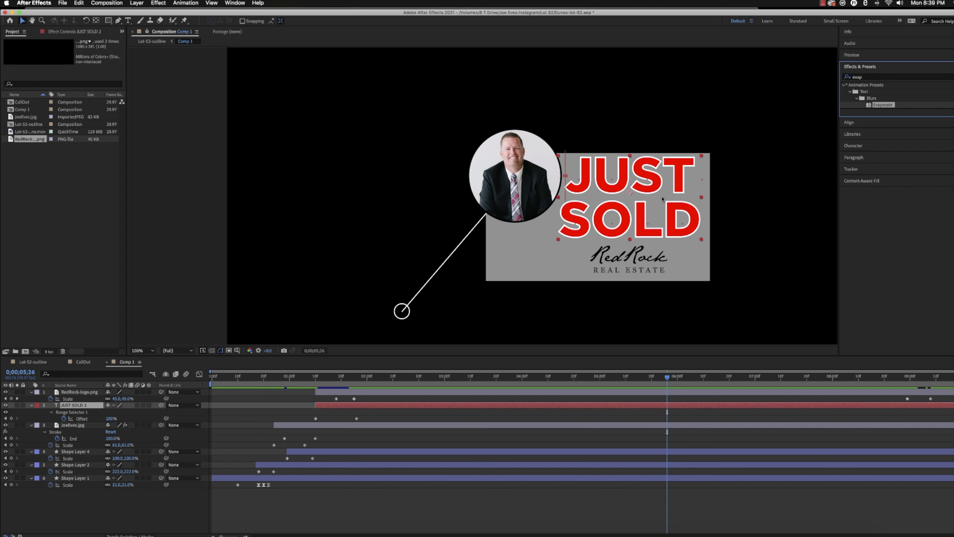
pyautogui.moveTo(851, 425); pyautogui.dragTo(716, 436)
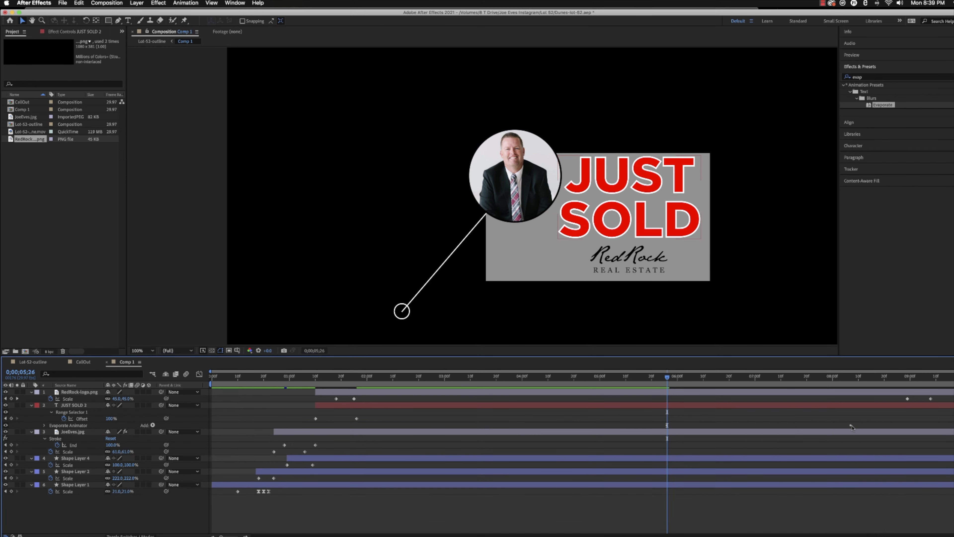
pyautogui.moveTo(852, 426); pyautogui.dragTo(819, 424)
pyautogui.press('u')
pyautogui.press('u')
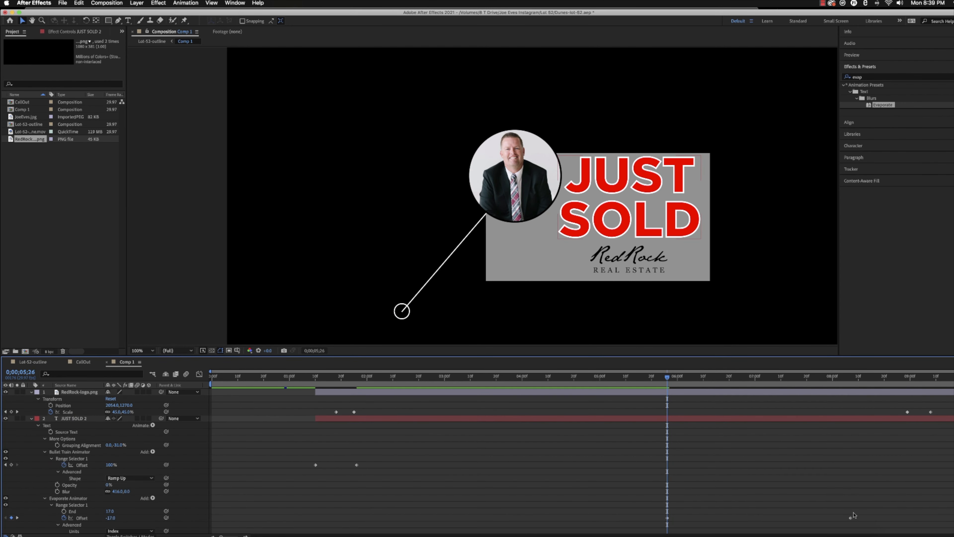
# Retime the Evaporate Offset keyframes to run from about 0;00;08;28 to 0;00;09;08 and preview the text's exit.
pyautogui.moveTo(850, 518); pyautogui.dragTo(716, 518)
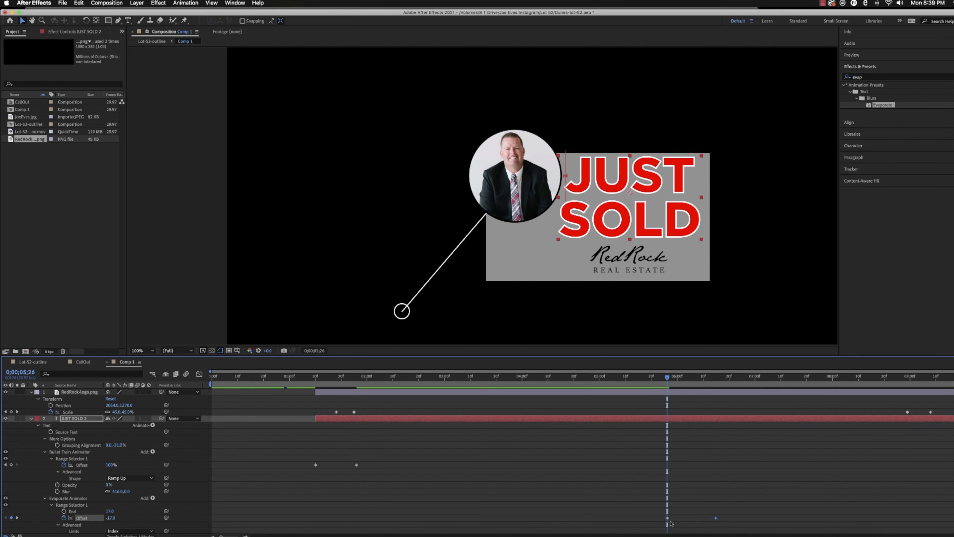
pyautogui.moveTo(716, 518); pyautogui.dragTo(905, 518)
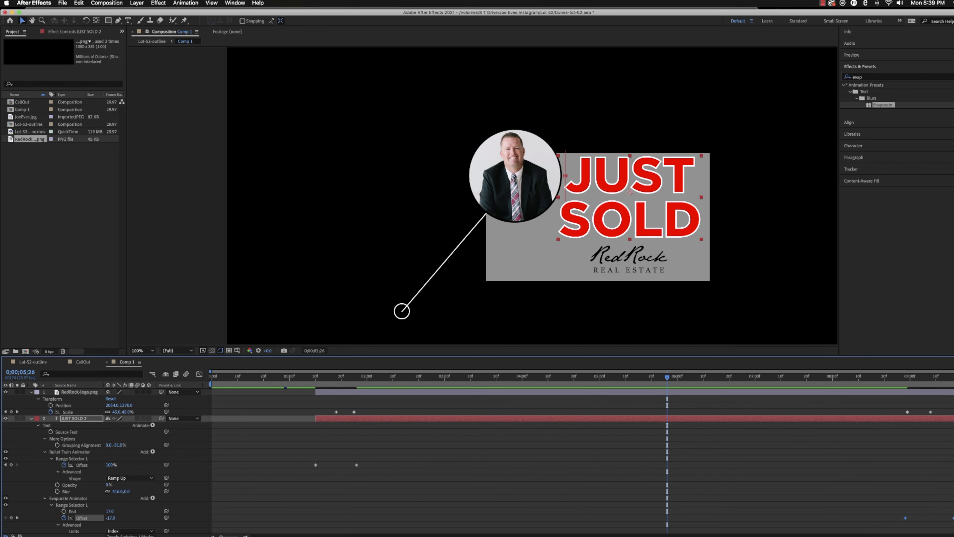
pyautogui.click(929, 378)
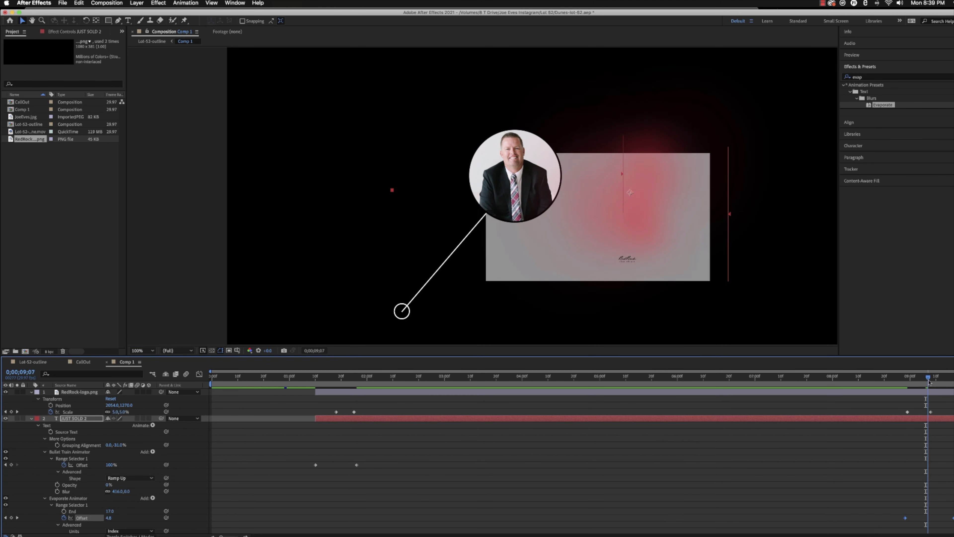
pyautogui.click(947, 523)
pyautogui.moveTo(953, 518); pyautogui.dragTo(933, 520)
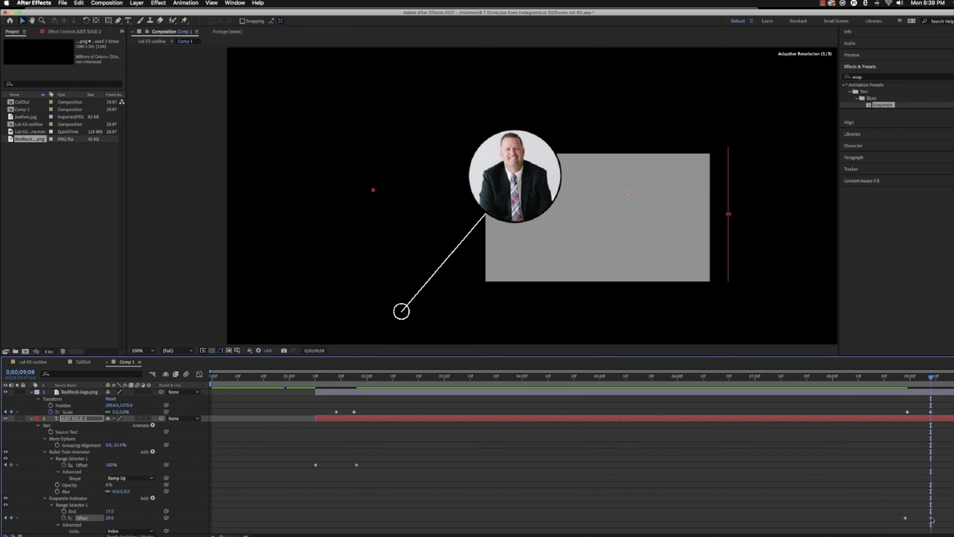
pyautogui.click(864, 389)
pyautogui.press('space')
pyautogui.press('space')
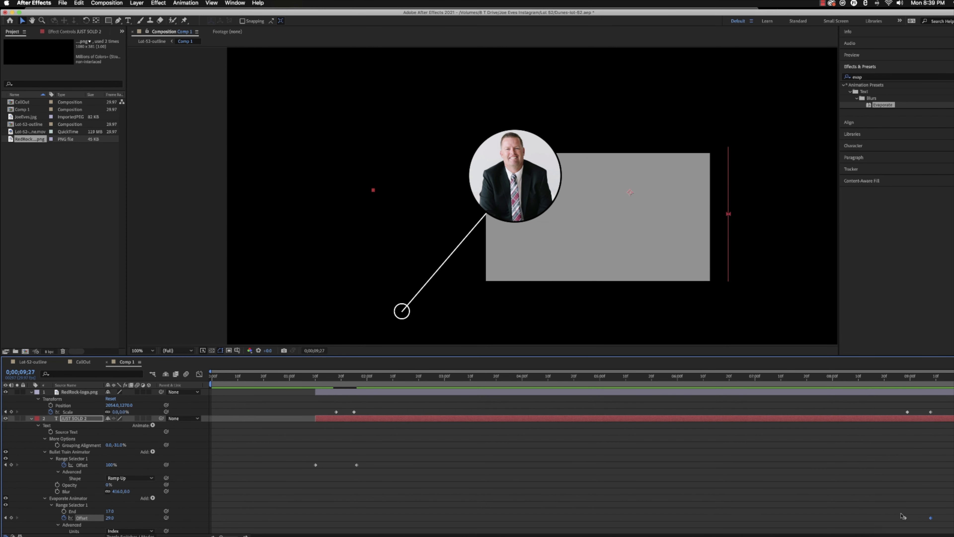
# Move the first Evaporate Offset keyframe to about 0;00;07;21 and preview from 0;00;07;00.
pyautogui.moveTo(905, 517); pyautogui.dragTo(810, 519)
pyautogui.click(755, 387)
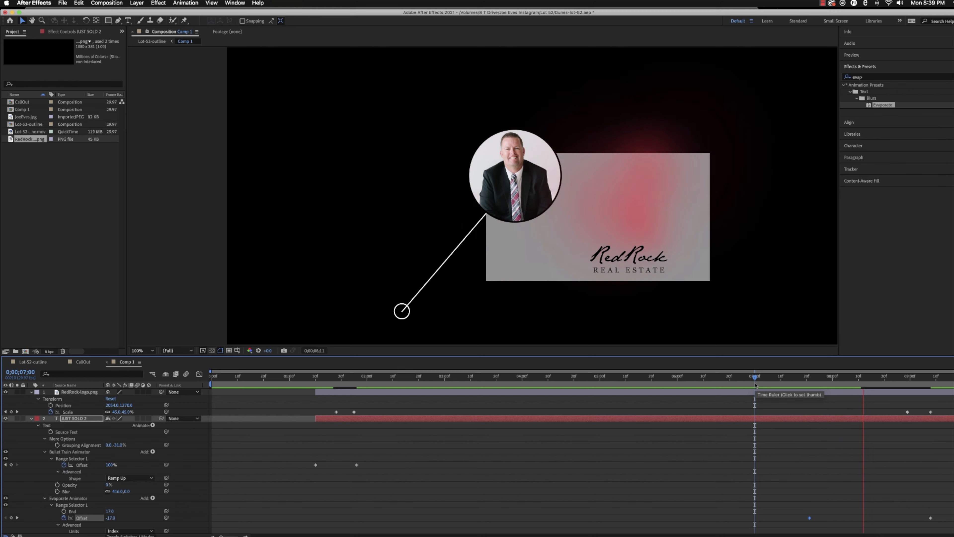
pyautogui.press('space')
# Try starting the RedRock logo's scale-down at about 0;00;07;26 and preview from 0;00;07;01.
pyautogui.moveTo(908, 411); pyautogui.dragTo(819, 419)
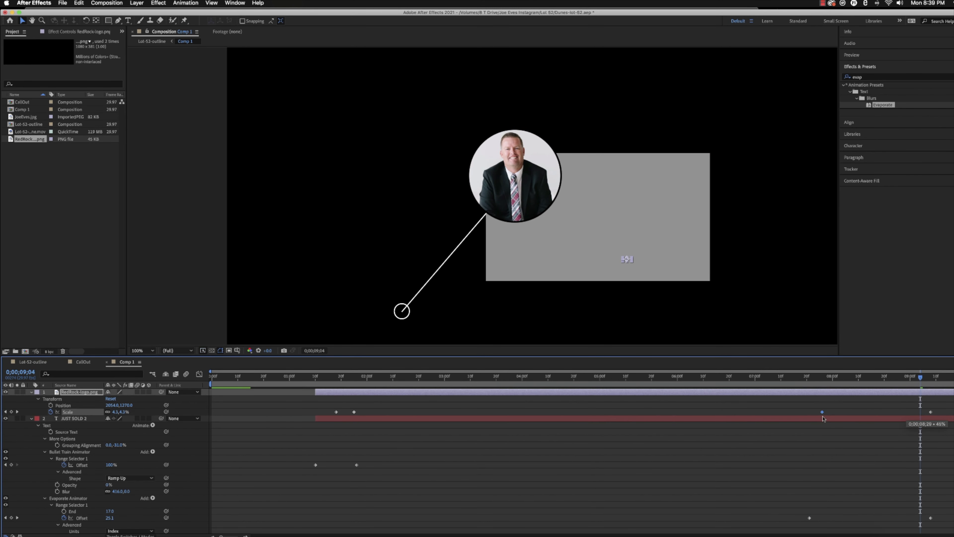
pyautogui.click(757, 386)
pyautogui.press('space')
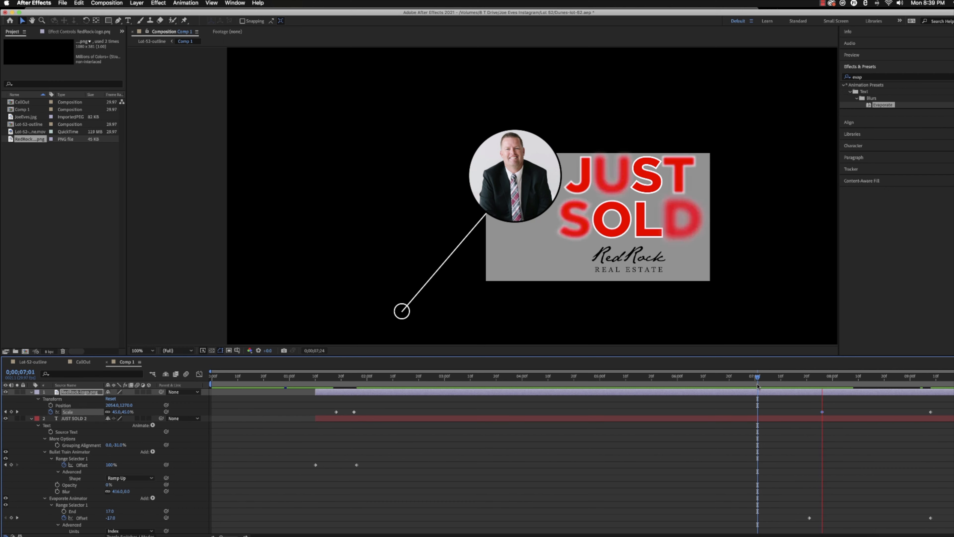
pyautogui.press('space')
# Start the logo's scale-down at about 0;00;08;24, end the Evaporate Offset at about 0;00;08;16, and preview from 0;00;07;00.
pyautogui.moveTo(822, 412); pyautogui.dragTo(895, 414)
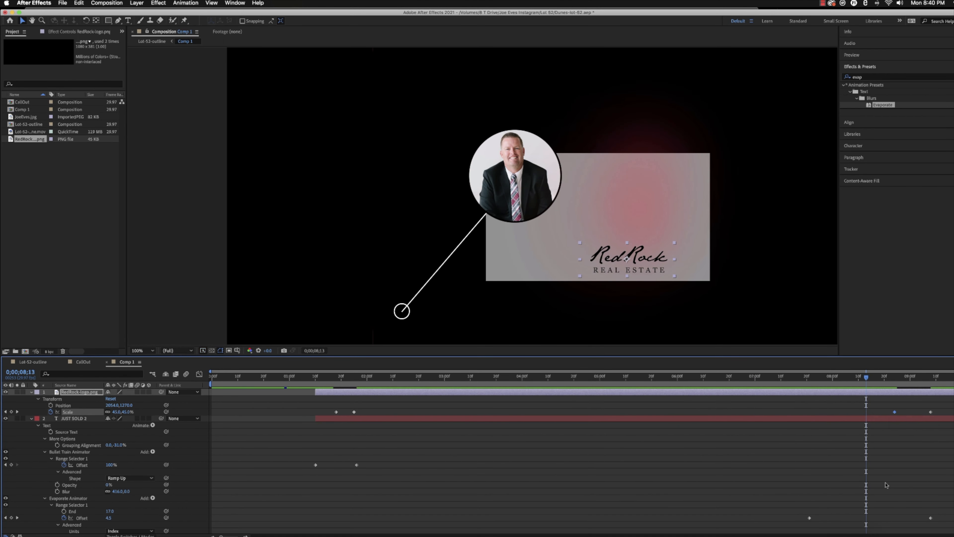
pyautogui.moveTo(930, 518); pyautogui.dragTo(873, 518)
pyautogui.click(755, 382)
pyautogui.press('space')
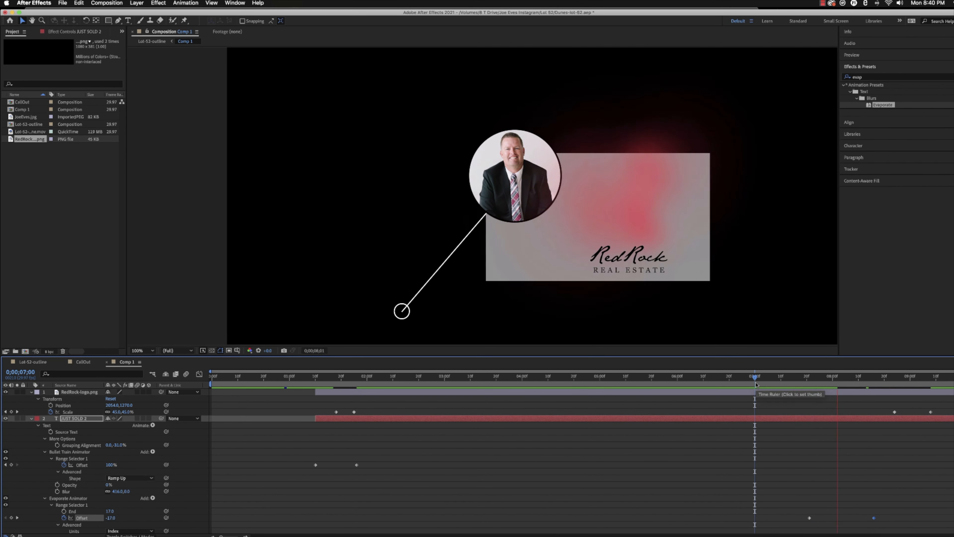
pyautogui.press('space')
# Shift both Evaporate Offset keyframes to run from about 0;00;08;19 to 0;00;09;14 and preview from around 0;00;07;20.
pyautogui.moveTo(810, 519); pyautogui.dragTo(882, 519)
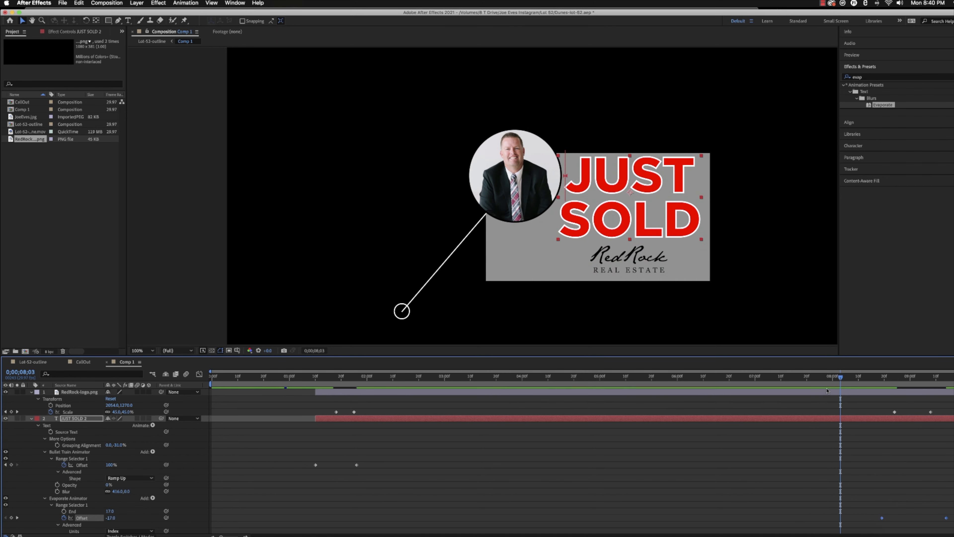
pyautogui.click(807, 382)
pyautogui.press('space')
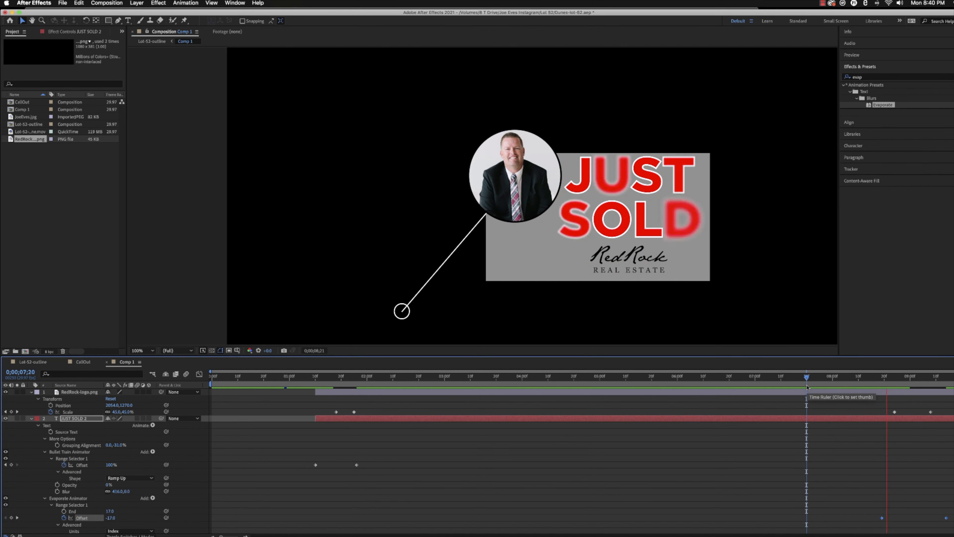
pyautogui.click(809, 379)
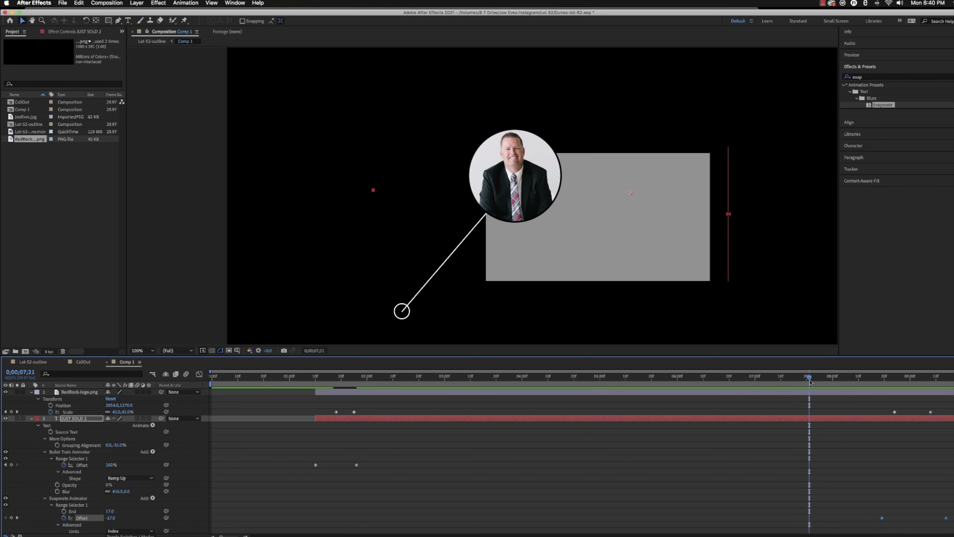
pyautogui.press('space')
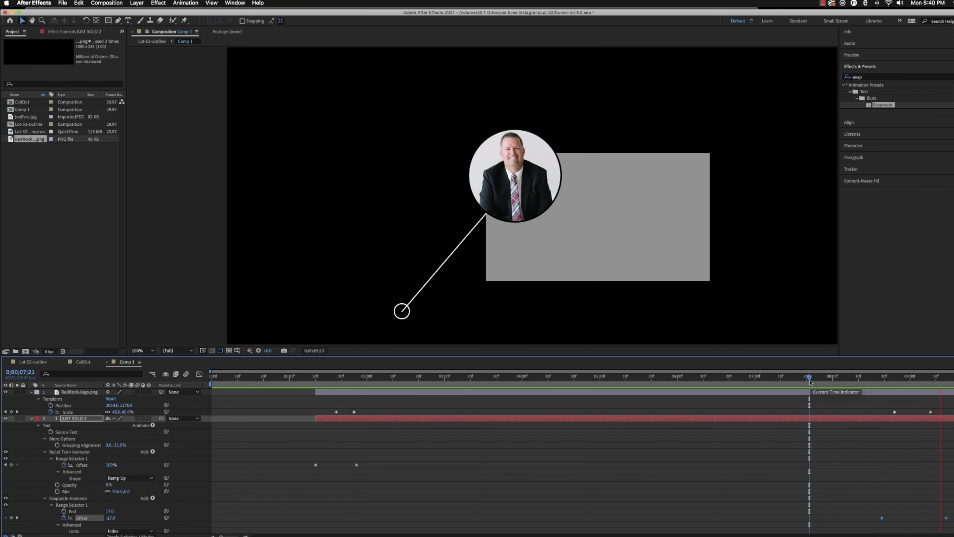
# Move the RedRock logo's last scale keyframe to about 0;00;09;02 and preview from 0;00;07;23.
pyautogui.moveTo(930, 412); pyautogui.dragTo(916, 412)
pyautogui.click(814, 377)
pyautogui.press('space')
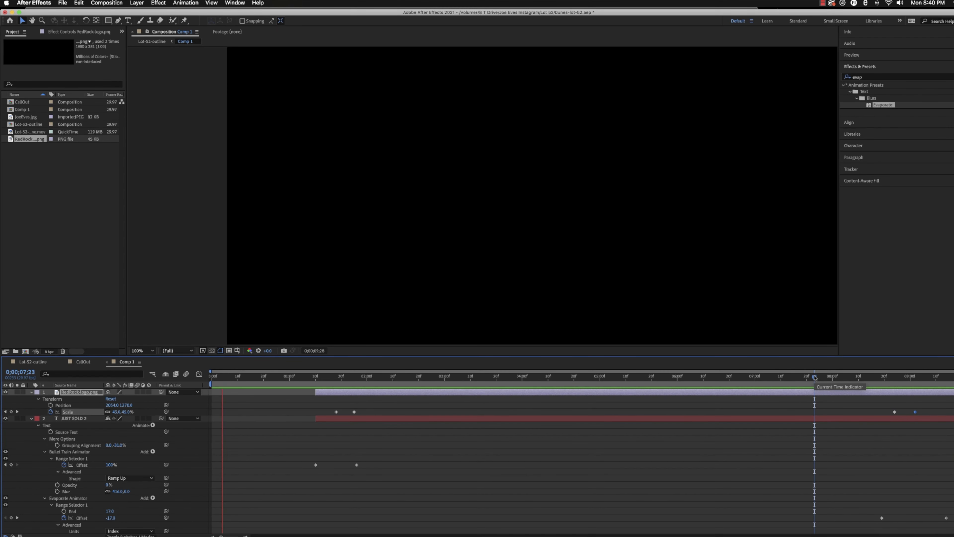
pyautogui.press('space')
# Go to 0;00;09;10 in Comp 1 and collapse the properties of all six layers in the timeline.
pyautogui.click(262, 377)
pyautogui.click(843, 377)
pyautogui.moveTo(843, 377); pyautogui.dragTo(936, 377)
pyautogui.scroll(-3, 895, 395)
pyautogui.scroll(-5, 895, 396)
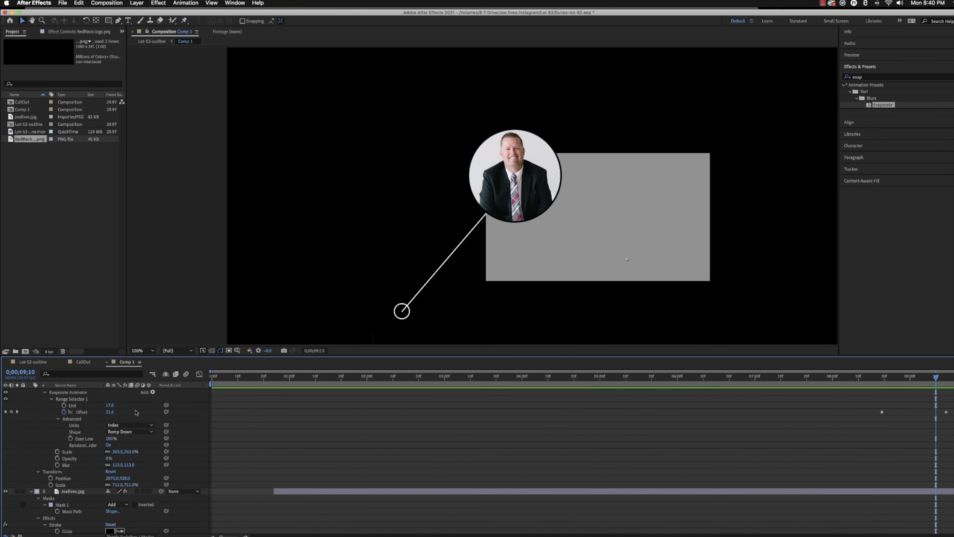
pyautogui.scroll(8, 458, 442)
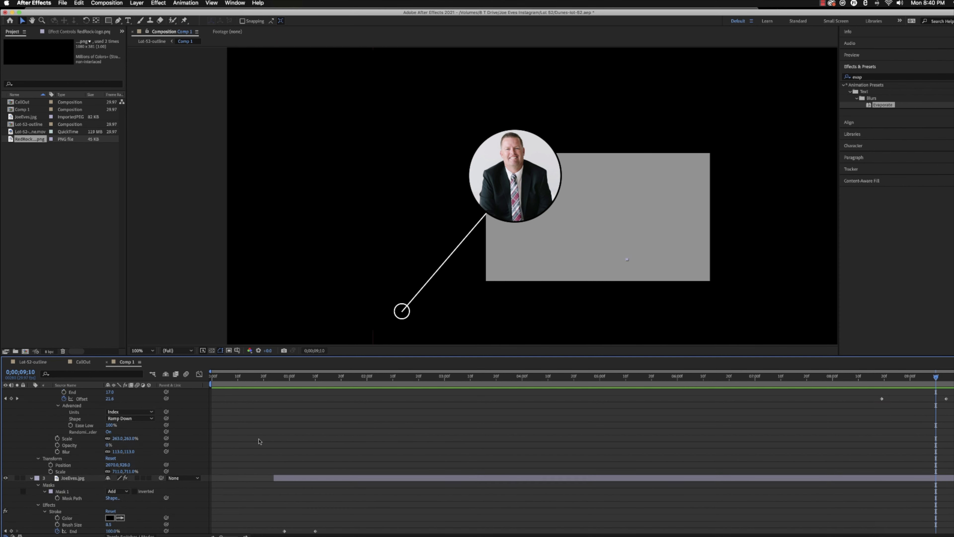
pyautogui.click(32, 399)
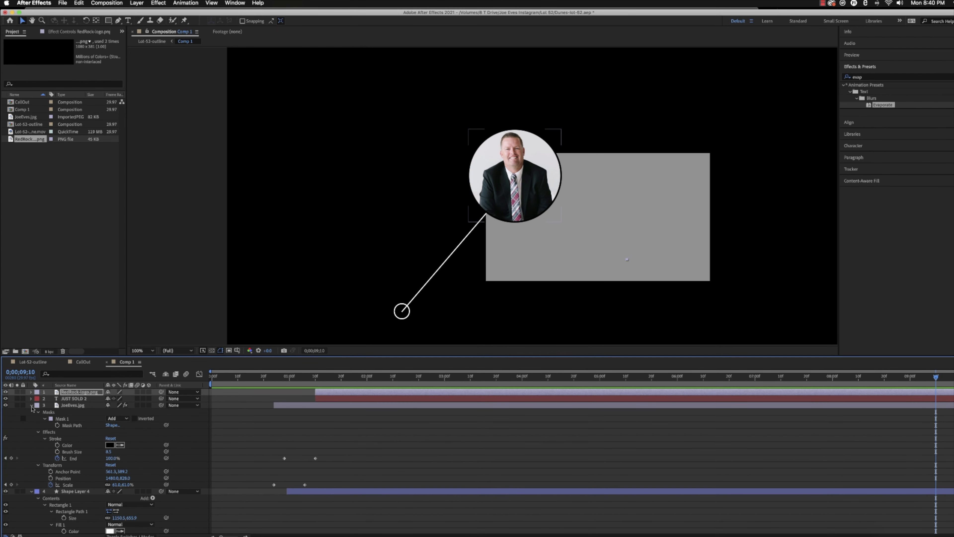
pyautogui.click(31, 405)
pyautogui.click(31, 411)
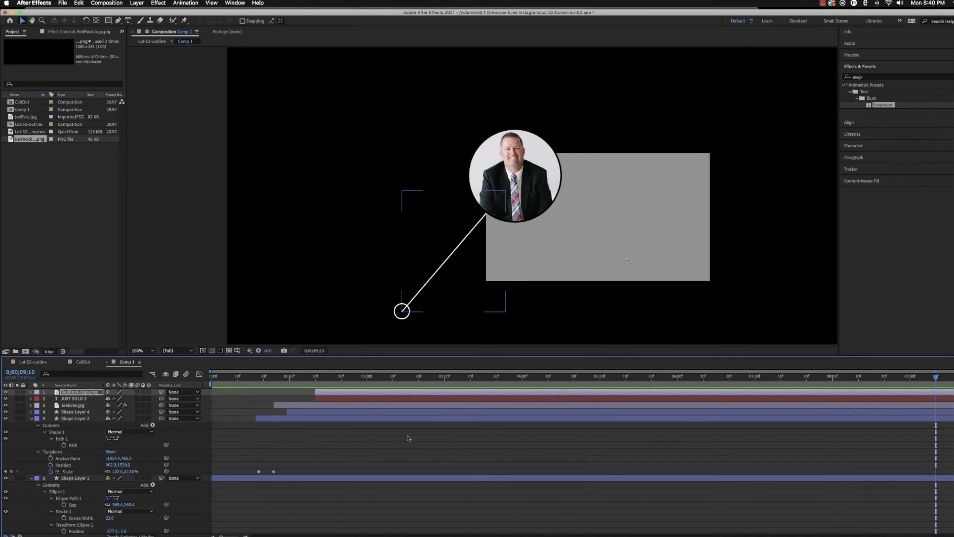
pyautogui.click(31, 418)
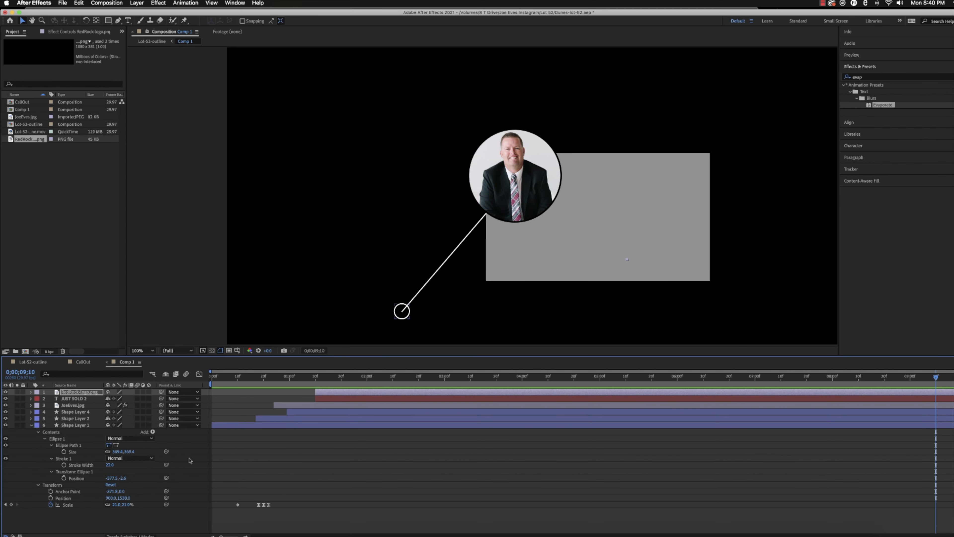
pyautogui.click(31, 425)
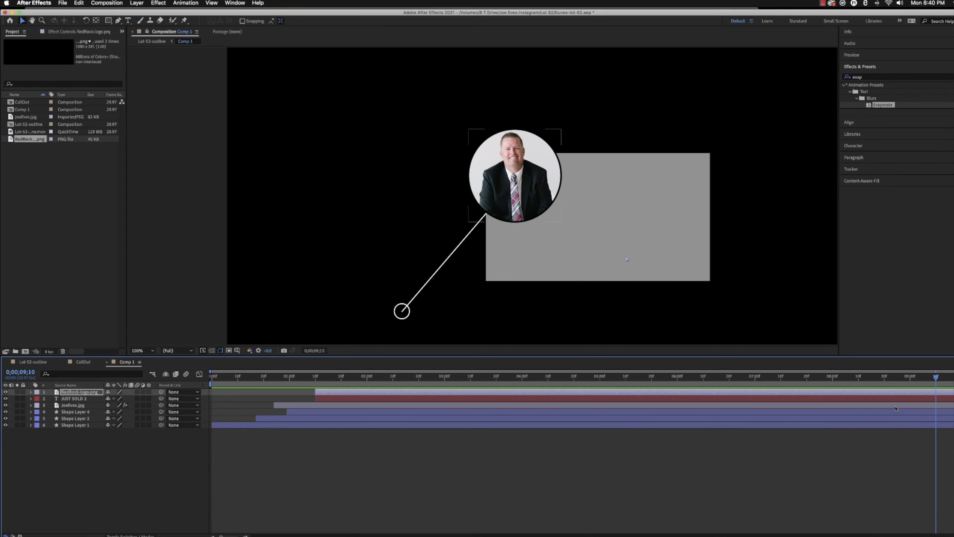
# Show the Scale keyframes of the gray box and the RedRock logo, and add a box Scale keyframe at 0;00;09;00.
pyautogui.click(932, 413)
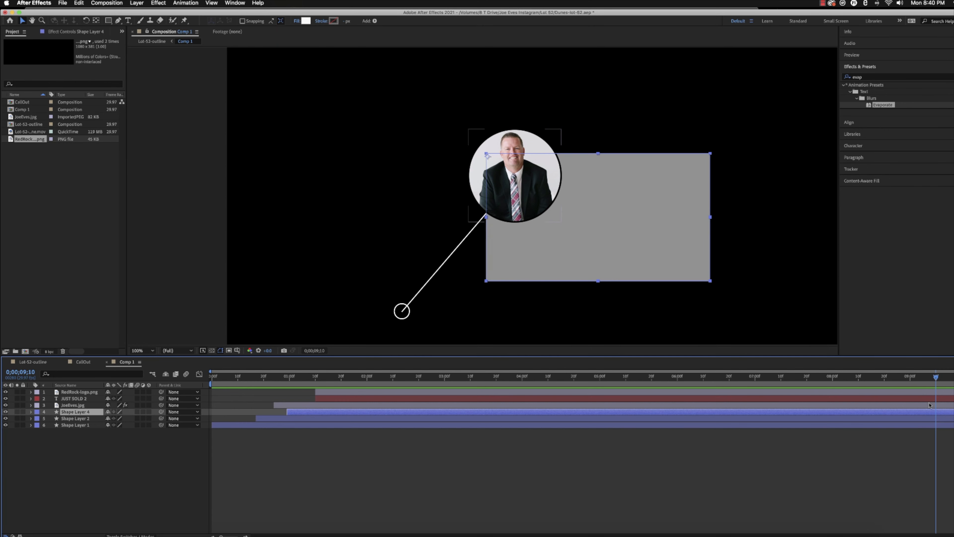
pyautogui.press('s')
pyautogui.click(931, 404)
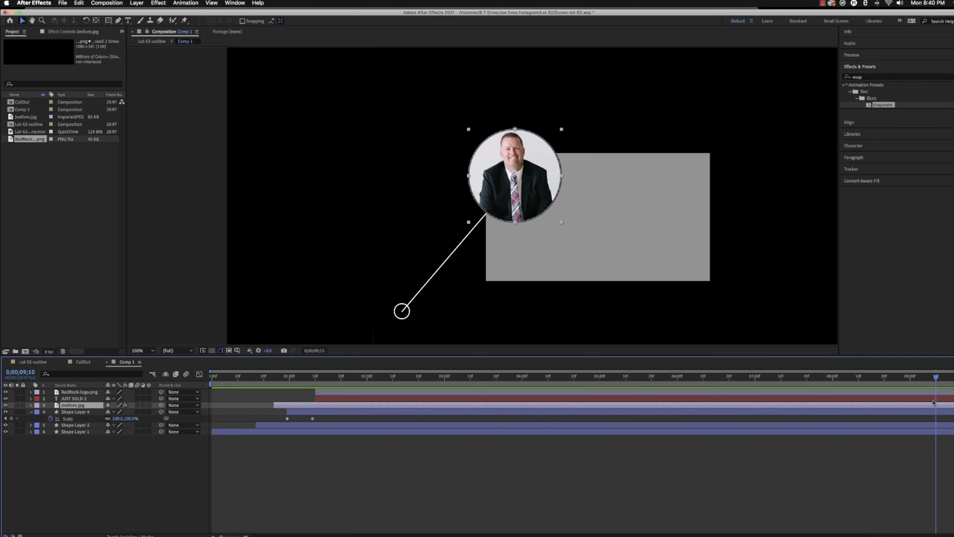
pyautogui.click(931, 393)
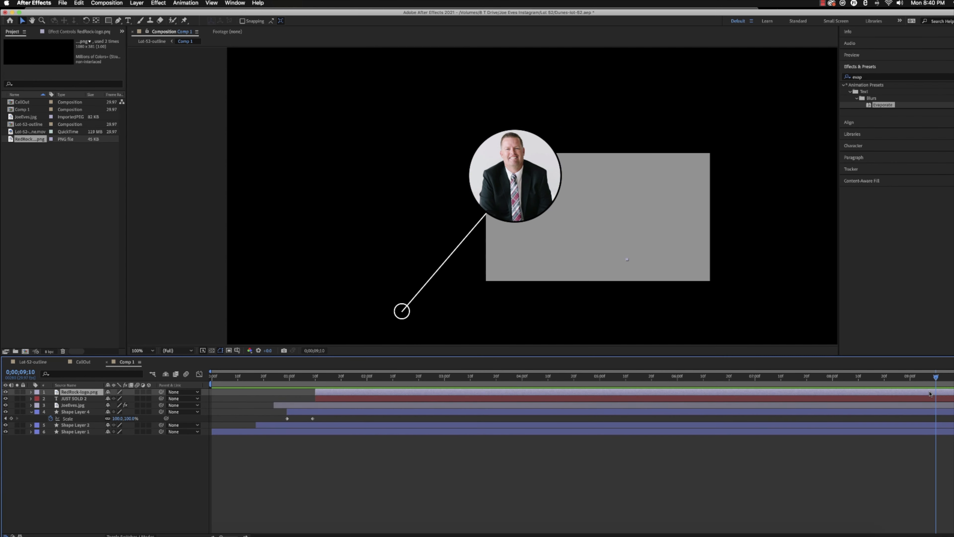
pyautogui.press('s')
pyautogui.moveTo(936, 377); pyautogui.dragTo(910, 383)
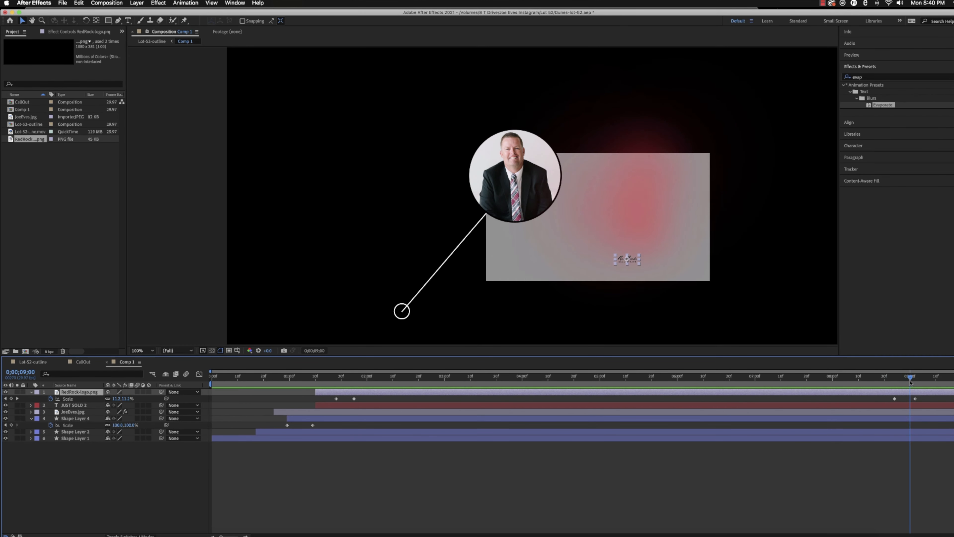
pyautogui.click(914, 419)
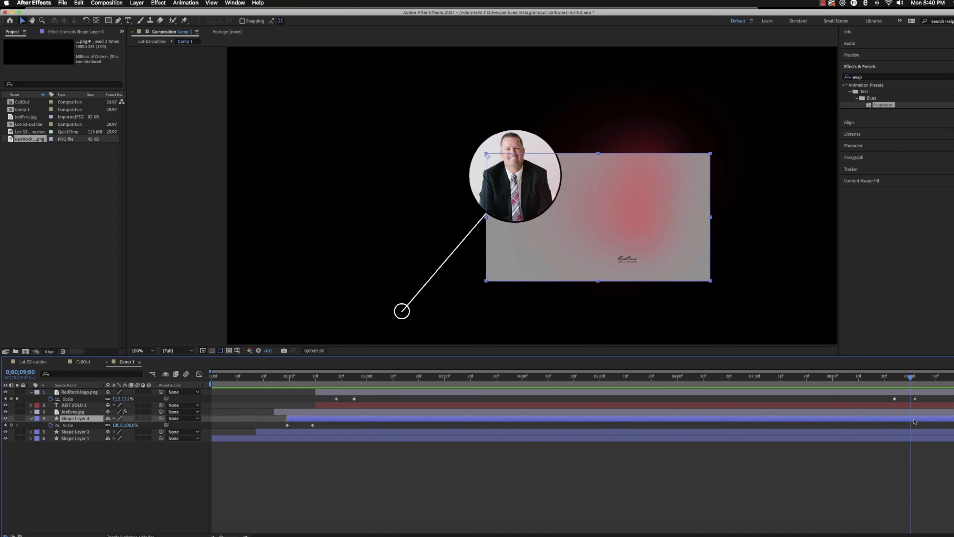
pyautogui.click(11, 425)
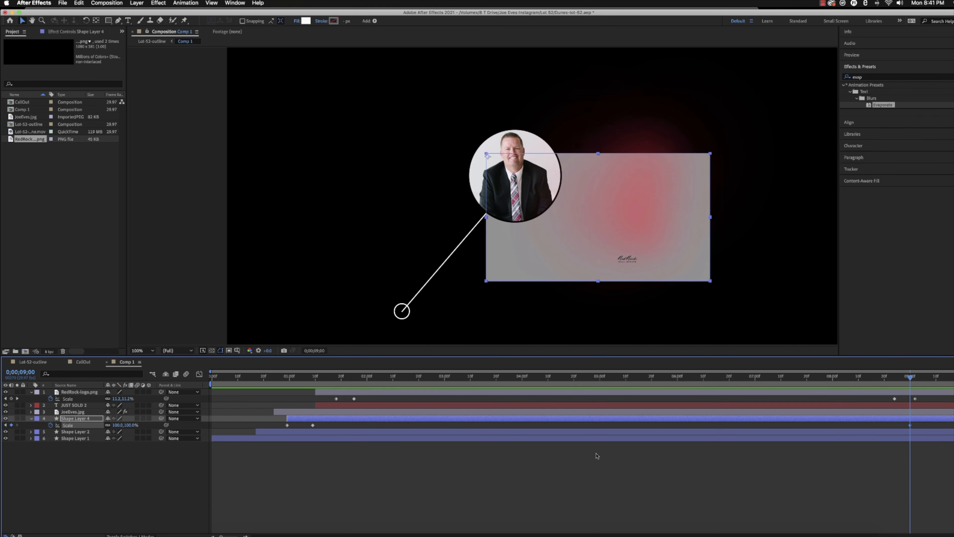
# Scale the gray box (Shape Layer 4) down to 10% at 0;00;09;05.
pyautogui.press('pagedown')
pyautogui.press('pagedown')
pyautogui.press('pagedown')
pyautogui.press('pagedown')
pyautogui.press('pagedown')
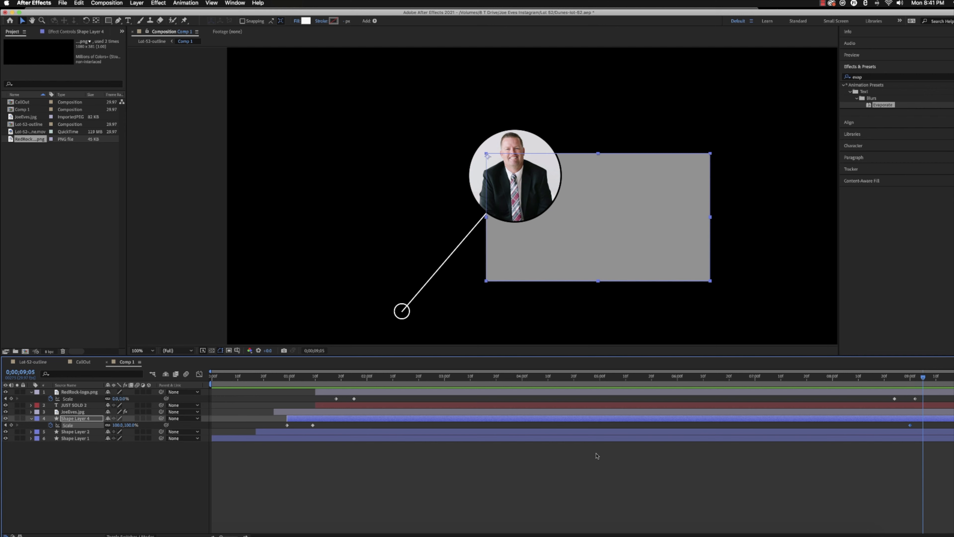
pyautogui.moveTo(126, 425); pyautogui.dragTo(91, 424)
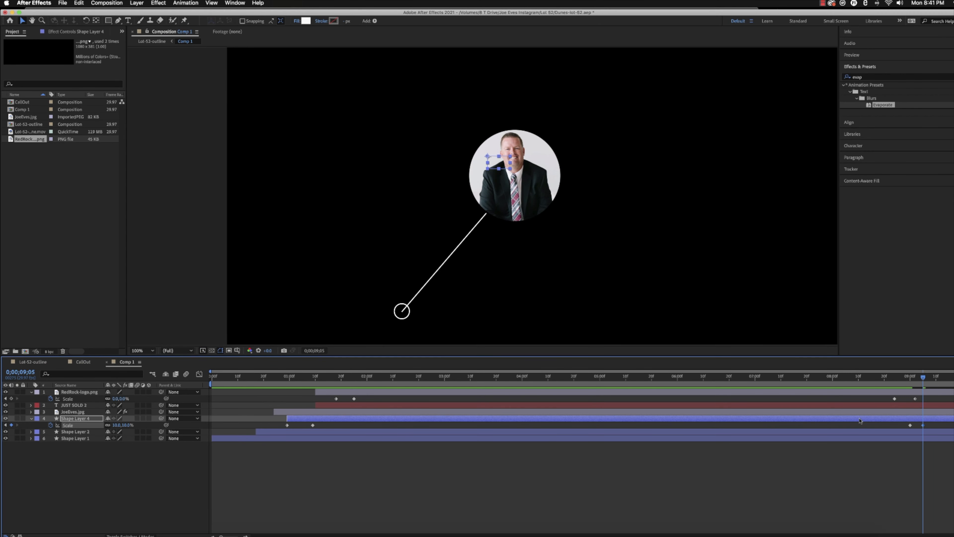
# Add a Scale keyframe to the portrait layer at 0;00;09;05, holding its current size.
pyautogui.click(909, 432)
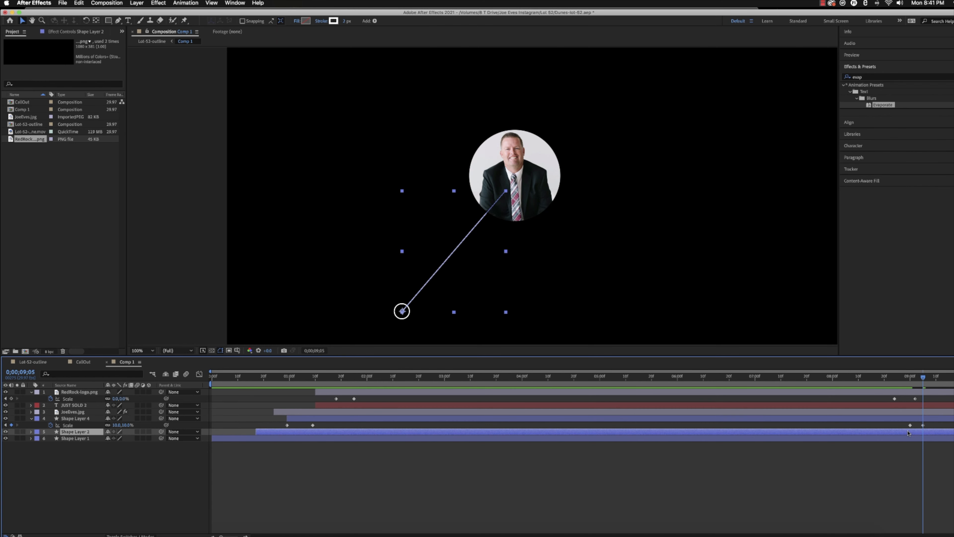
pyautogui.click(930, 391)
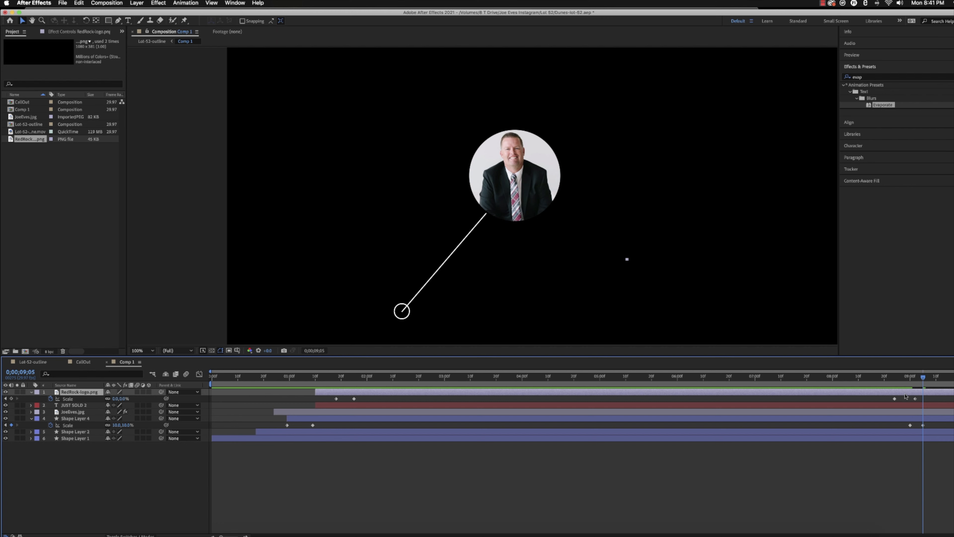
pyautogui.click(914, 412)
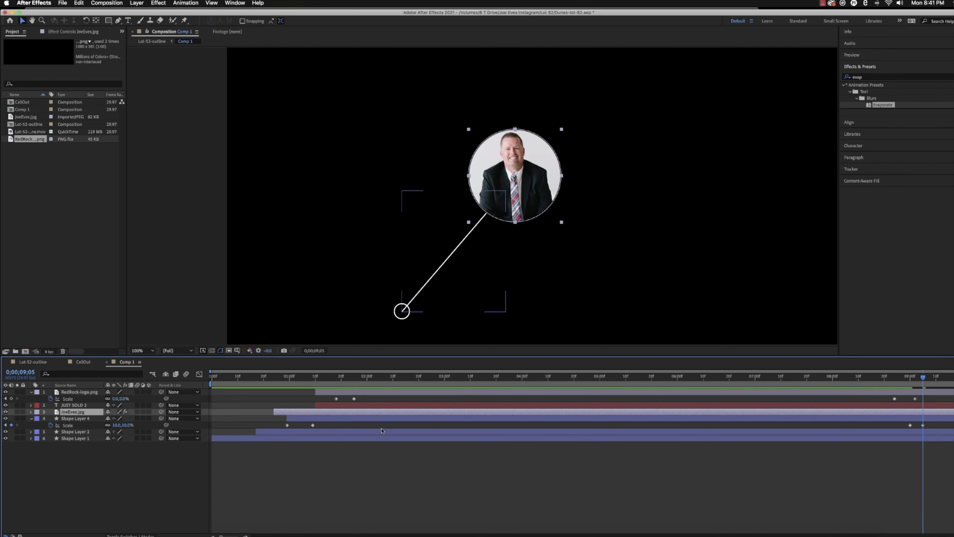
pyautogui.click(31, 412)
pyautogui.click(12, 419)
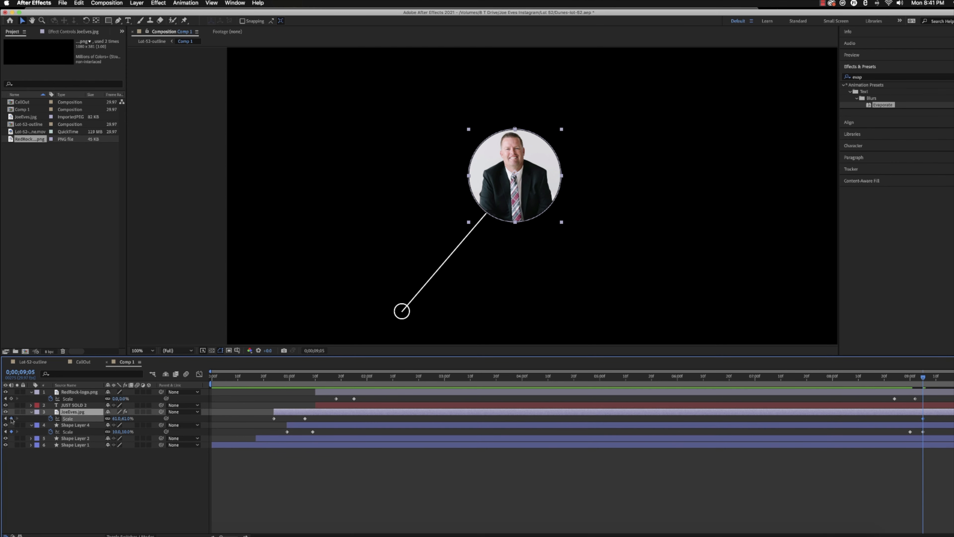
pyautogui.press('pageup')
pyautogui.press('pageup')
pyautogui.press('pageup')
pyautogui.press('pageup')
pyautogui.press('pageup')
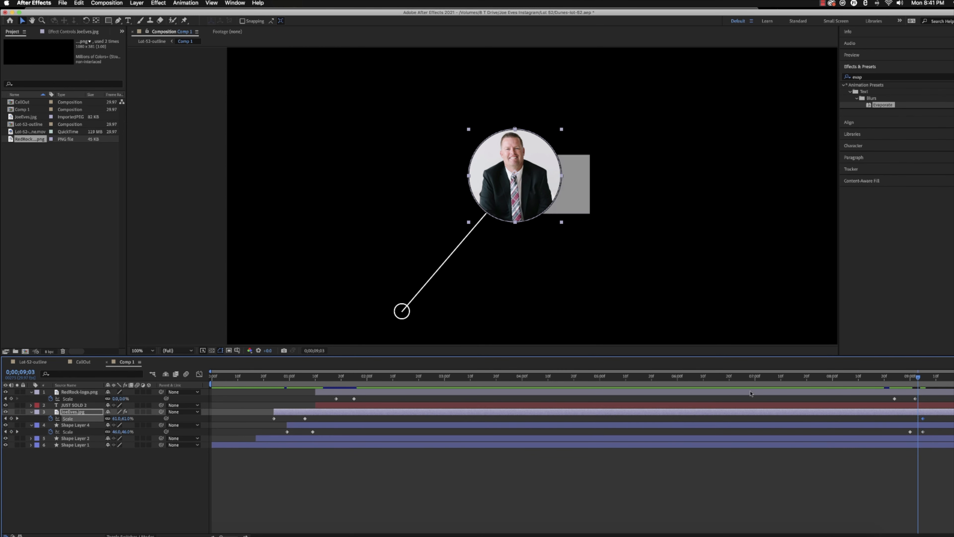
# Scale the portrait down to 0% at 0;00;09;10.
pyautogui.press('pagedown')
pyautogui.press('pagedown')
pyautogui.press('pagedown')
pyautogui.press('pagedown')
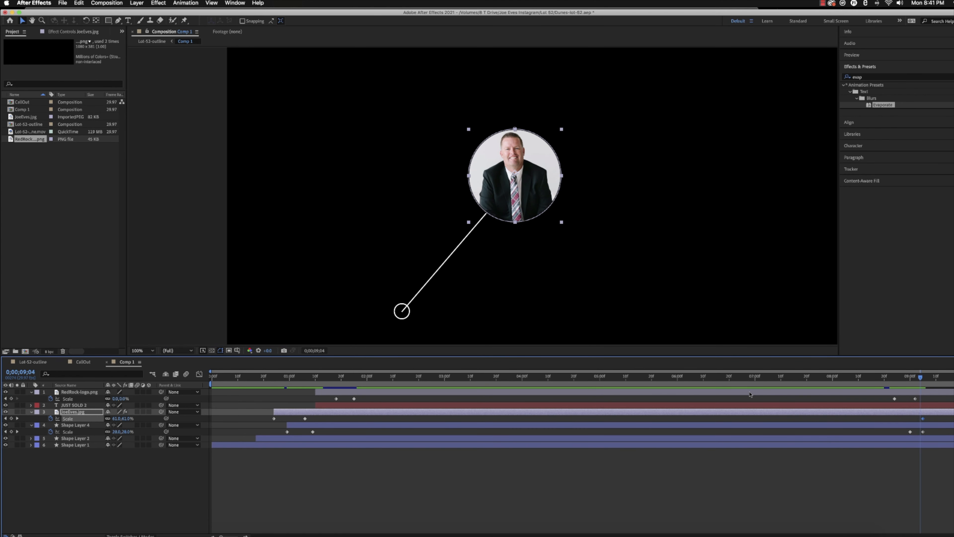
pyautogui.press('pagedown')
pyautogui.press('pagedown')
pyautogui.press('pagedown')
pyautogui.press('pagedown')
pyautogui.press('pagedown')
pyautogui.press('pagedown')
pyautogui.click(120, 418)
pyautogui.write('30')
pyautogui.press('Return')
pyautogui.moveTo(115, 419); pyautogui.dragTo(107, 420)
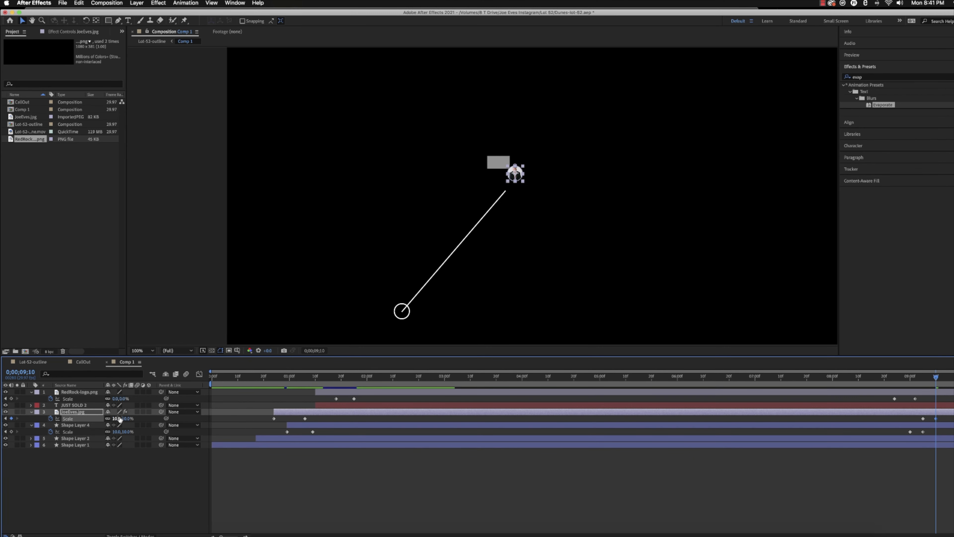
pyautogui.click(126, 419)
pyautogui.press('Return')
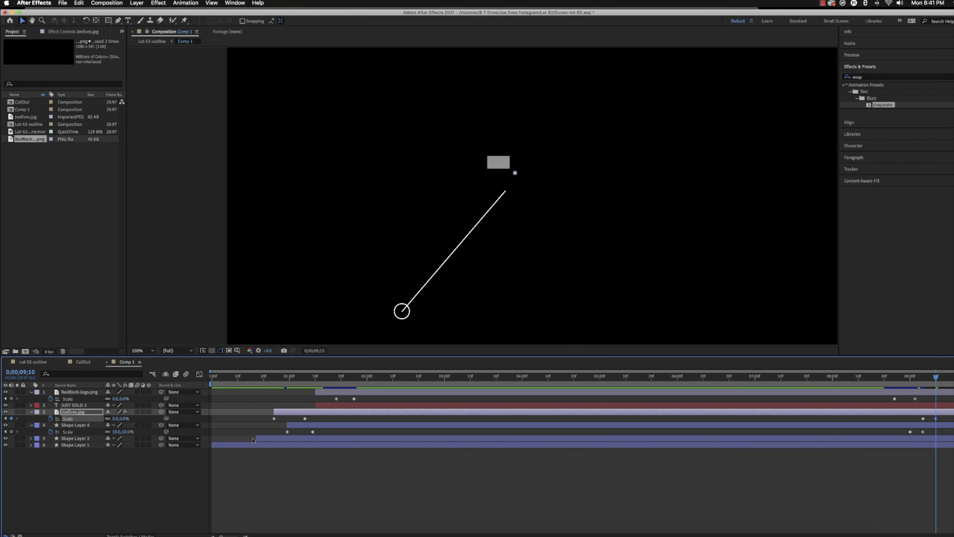
# Split the gray box layer (Shape Layer 4) at 0;00;09;05 and delete the part after it.
pyautogui.moveTo(940, 383)
pyautogui.mouseDown()
pyautogui.moveTo(913, 382)
pyautogui.moveTo(921, 381)
pyautogui.mouseUp()
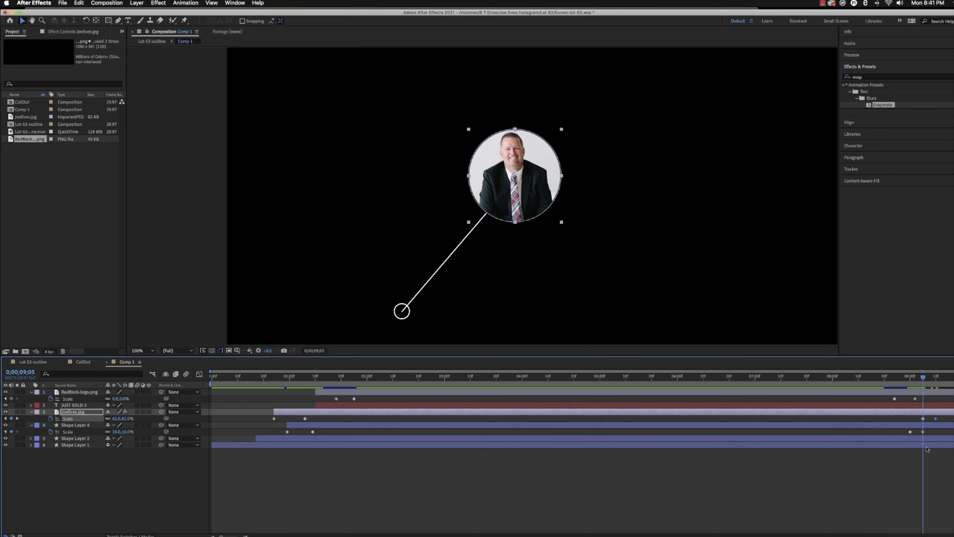
pyautogui.click(921, 426)
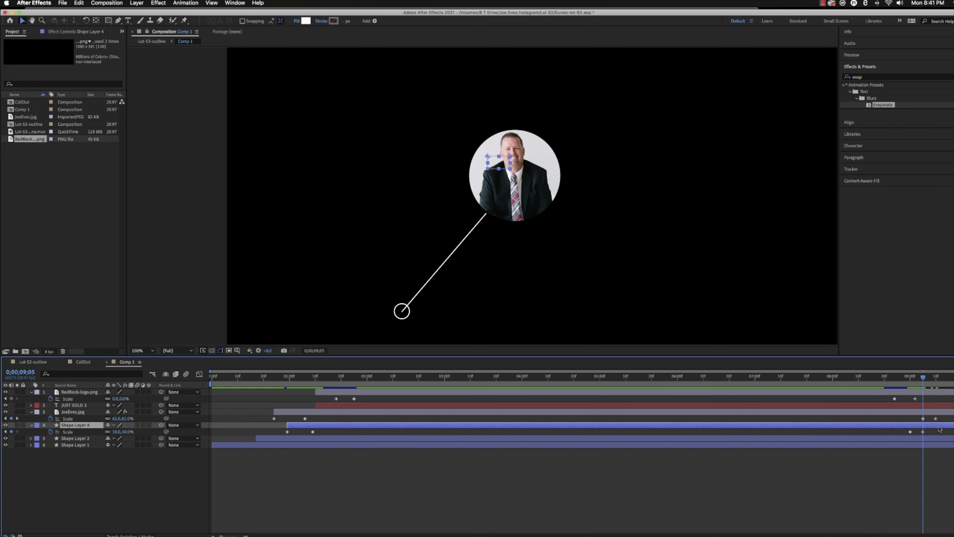
pyautogui.press('super+shift+d')
pyautogui.press('Delete')
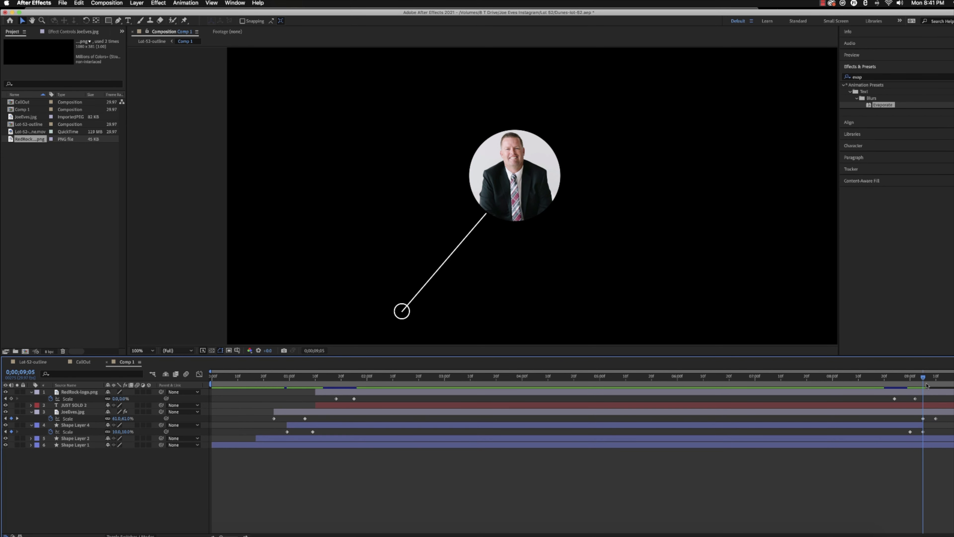
# Animate the line (Shape Layer 2) scaling from its current size at 0;00;09;08 down to 0% at 0;00;09;13.
pyautogui.moveTo(925, 379); pyautogui.dragTo(931, 380)
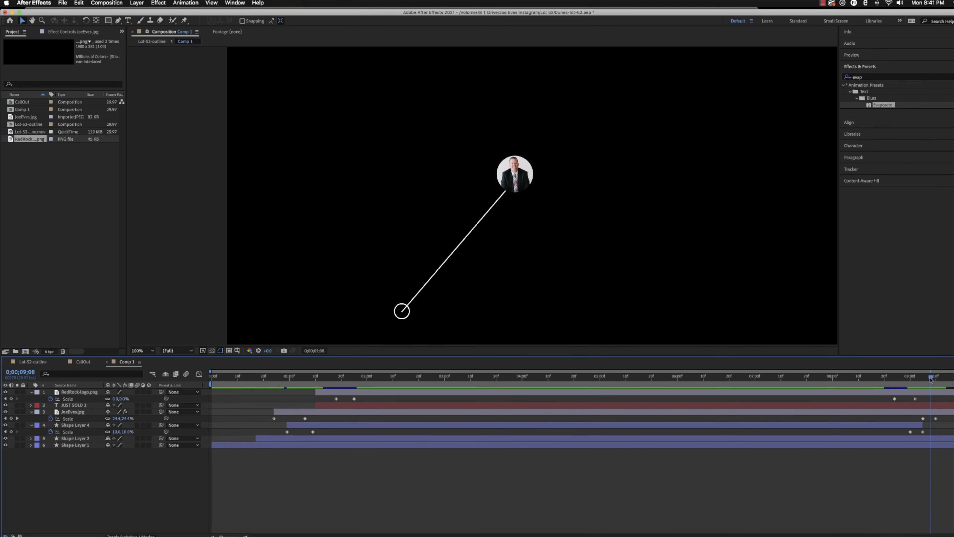
pyautogui.click(933, 439)
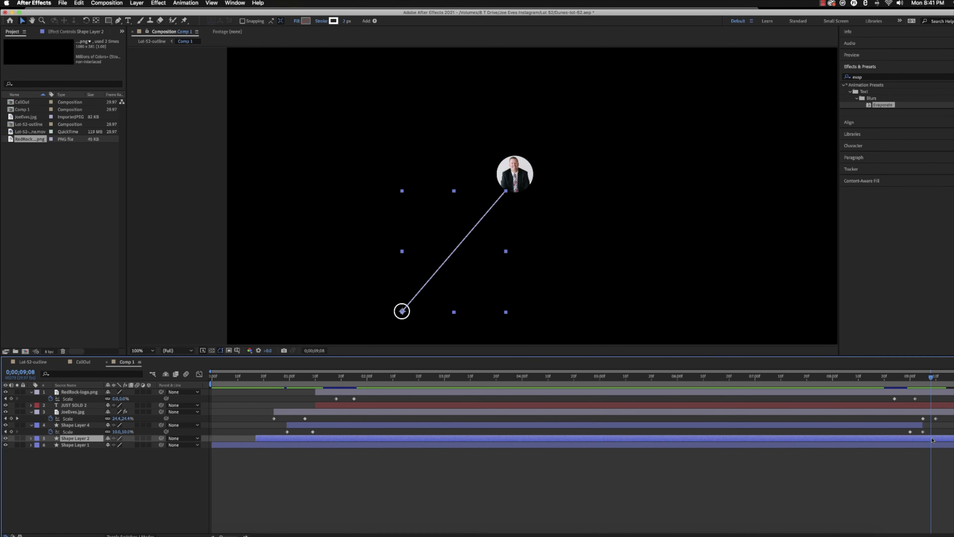
pyautogui.press('s')
pyautogui.click(11, 445)
pyautogui.press('space')
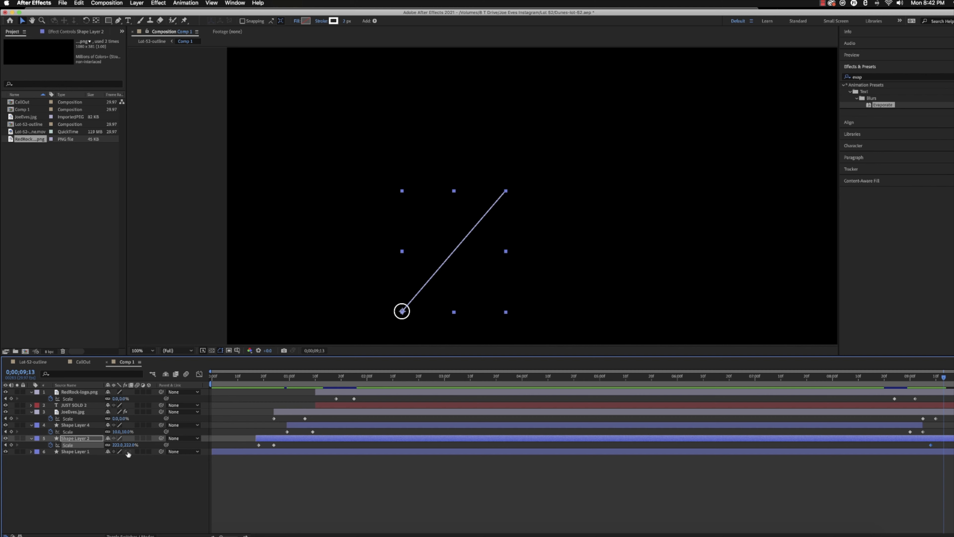
pyautogui.moveTo(124, 445); pyautogui.dragTo(57, 445)
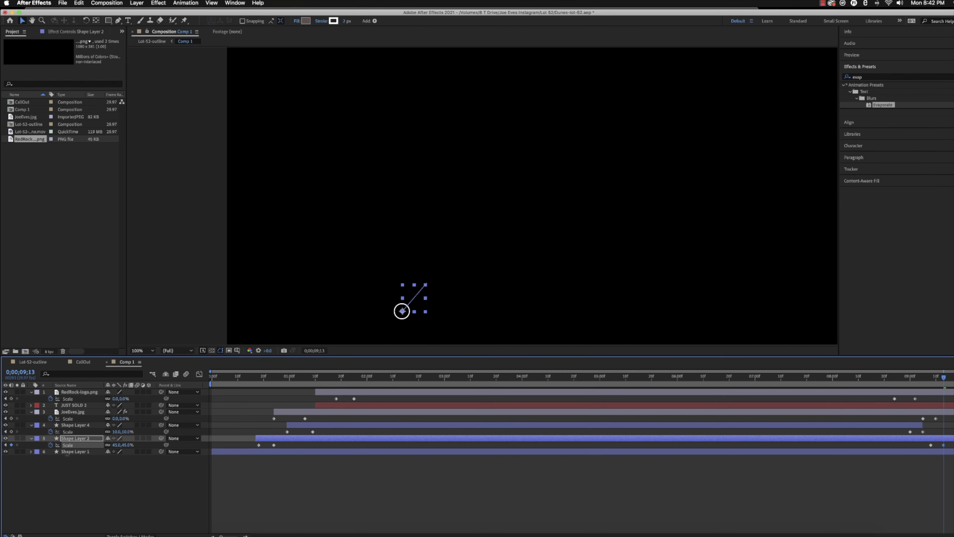
pyautogui.moveTo(402, 311); pyautogui.dragTo(402, 311)
pyautogui.click(122, 445)
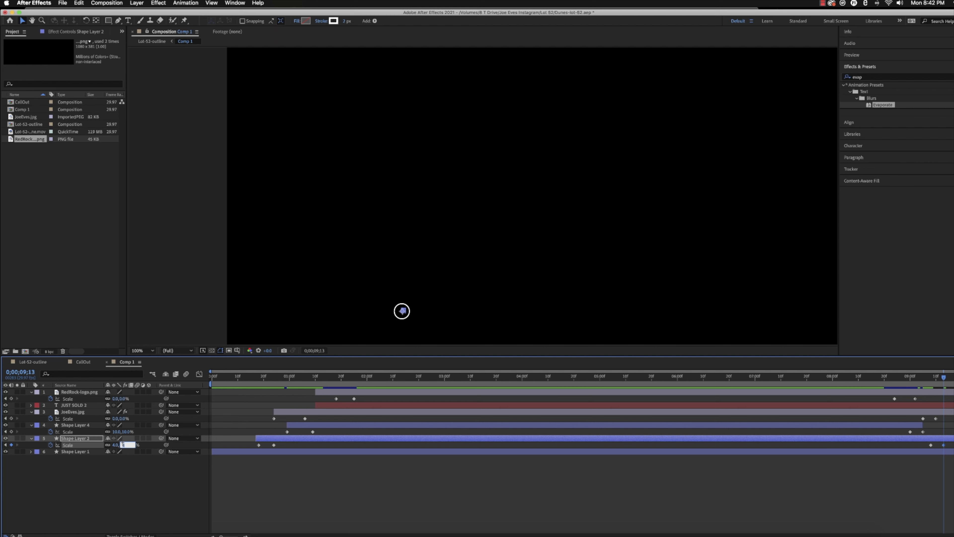
pyautogui.press('Return')
# Keyframe the circle (Shape Layer 1) to hold its scale at 0;00;09;13 and shrink to 0% three frames after that.
pyautogui.click(938, 452)
pyautogui.press('u')
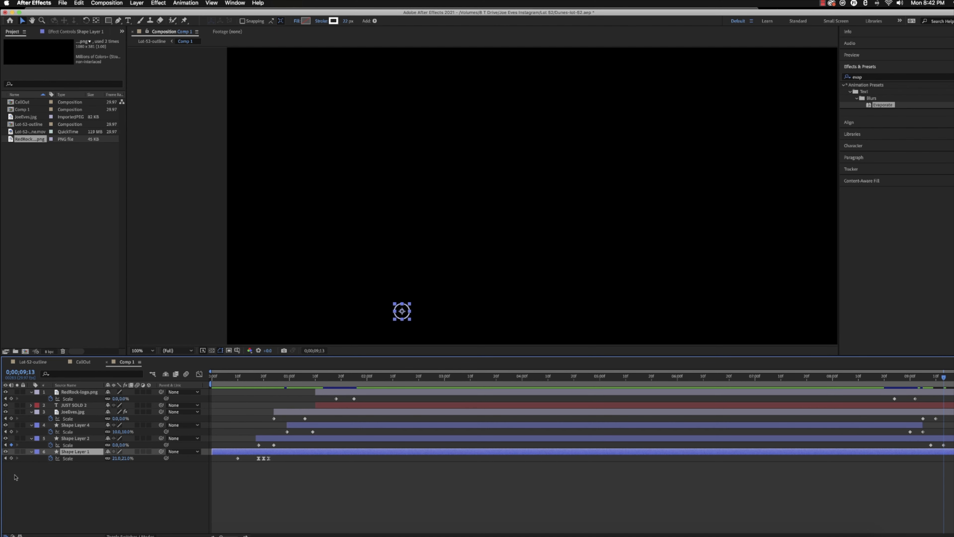
pyautogui.click(12, 458)
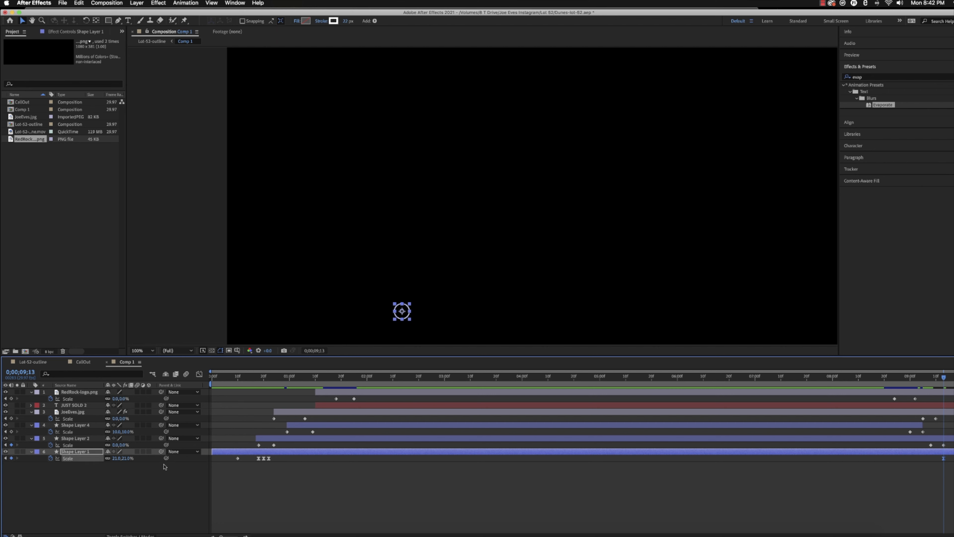
pyautogui.press('pagedown')
pyautogui.press('pagedown')
pyautogui.press('pagedown')
pyautogui.click(127, 458)
pyautogui.write('0')
pyautogui.press('Return')
# Preview the complete call-out animation from 0;00;00;07 and switch to the CallOut composition.
pyautogui.click(230, 376)
pyautogui.press('space')
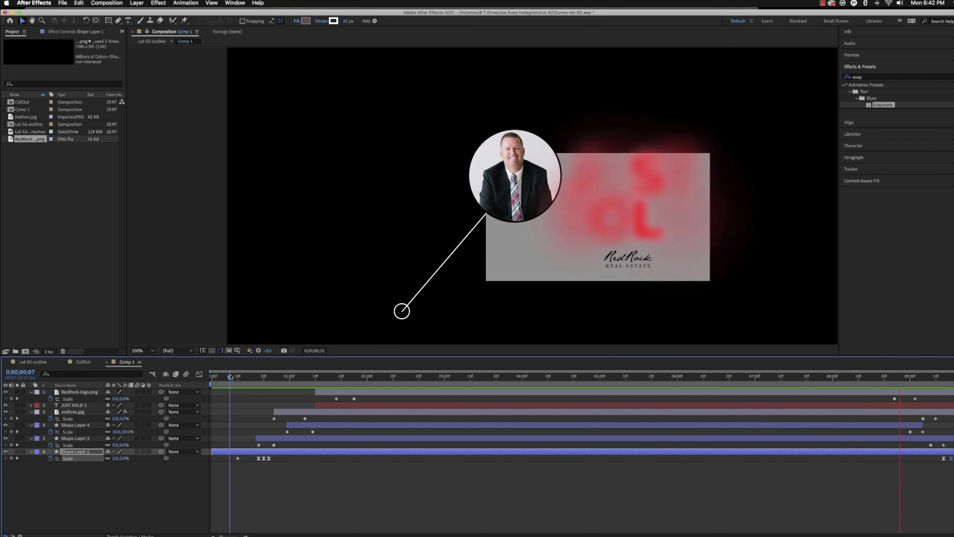
pyautogui.moveTo(230, 377); pyautogui.dragTo(232, 376)
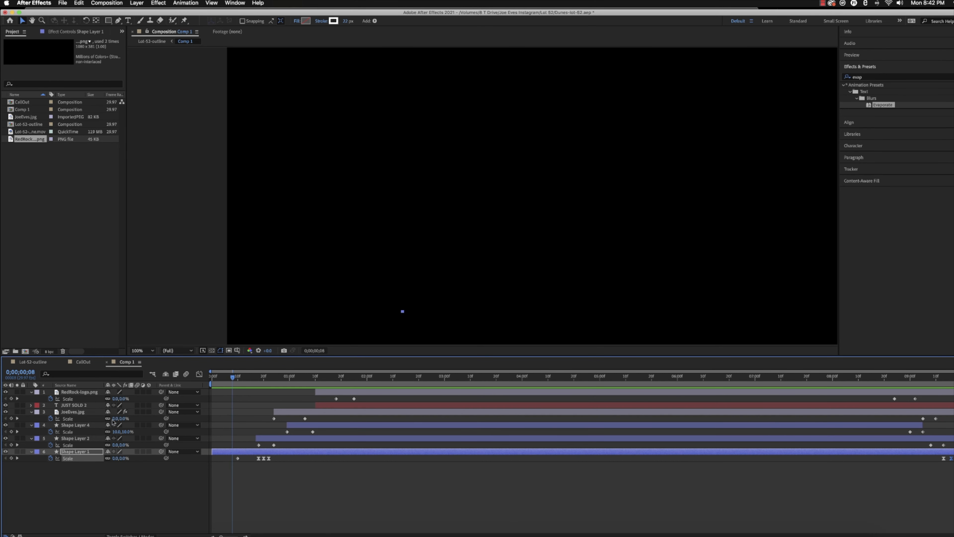
pyautogui.click(83, 362)
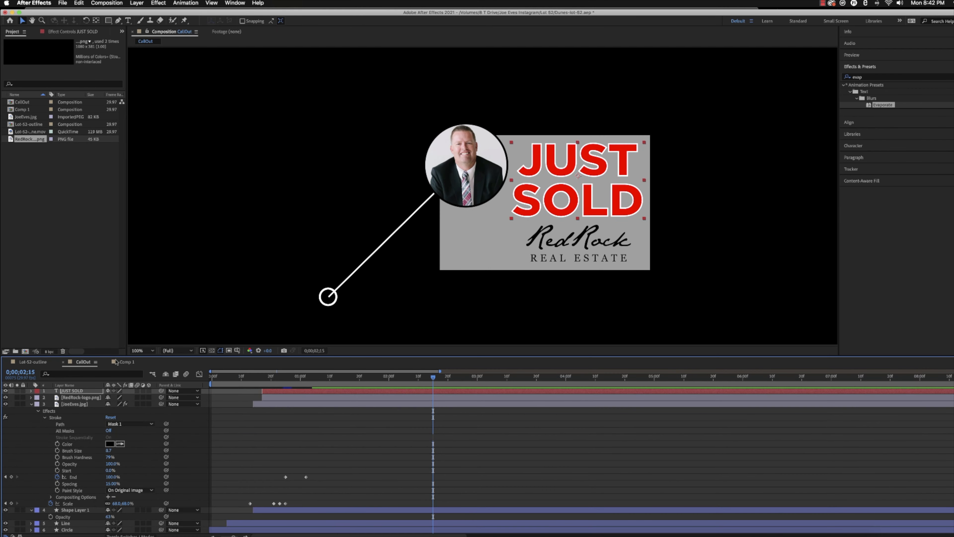
# Preview the call-out over the footage in the Lot-52-outline composition, playing its entrance from 0;00;03;17 and its exit from 0;00;11;20.
pyautogui.click(128, 361)
pyautogui.click(35, 362)
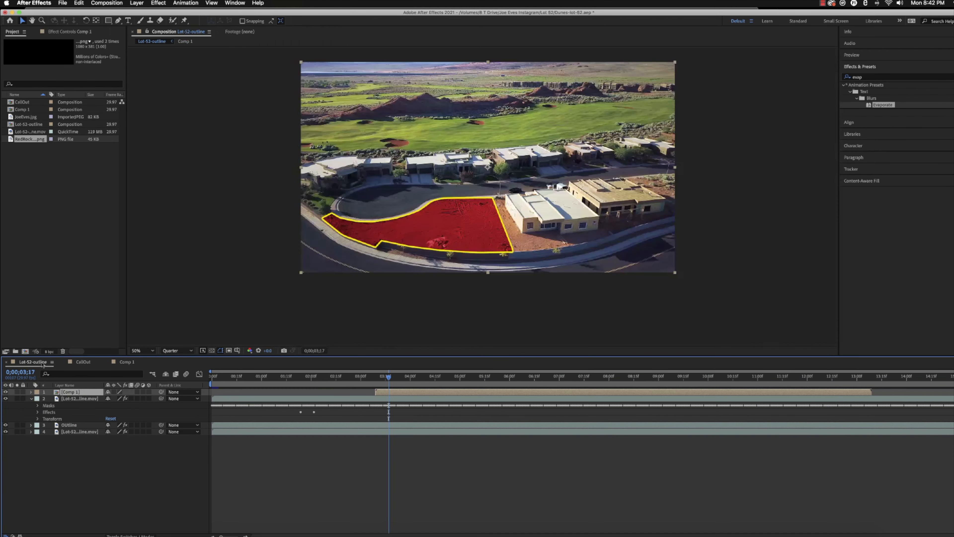
pyautogui.press('space')
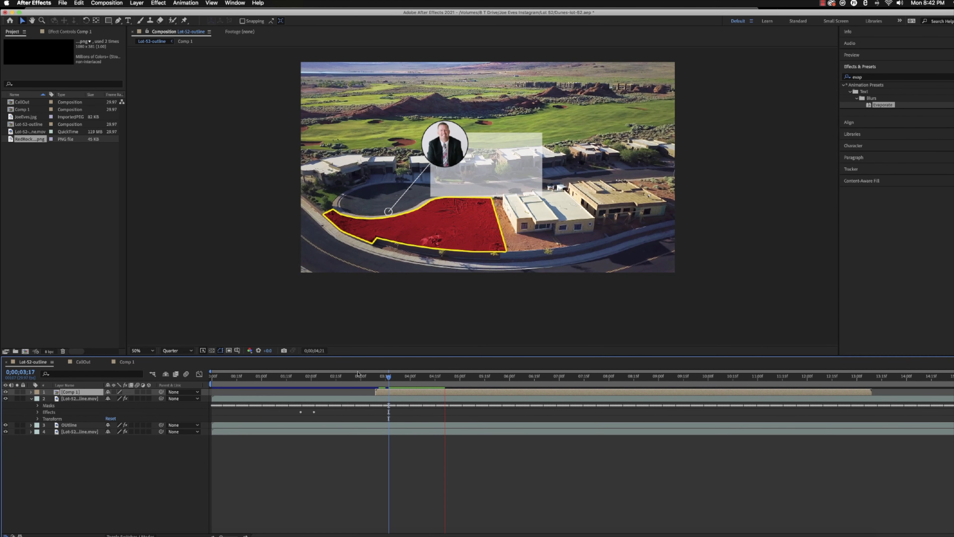
pyautogui.moveTo(592, 385); pyautogui.dragTo(822, 372)
pyautogui.press('space')
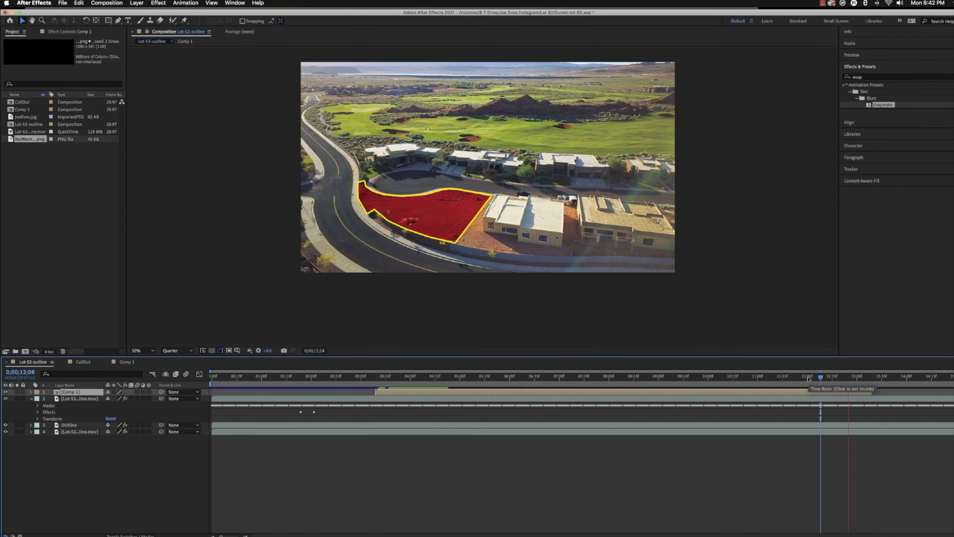
pyautogui.click(792, 378)
pyautogui.press('space')
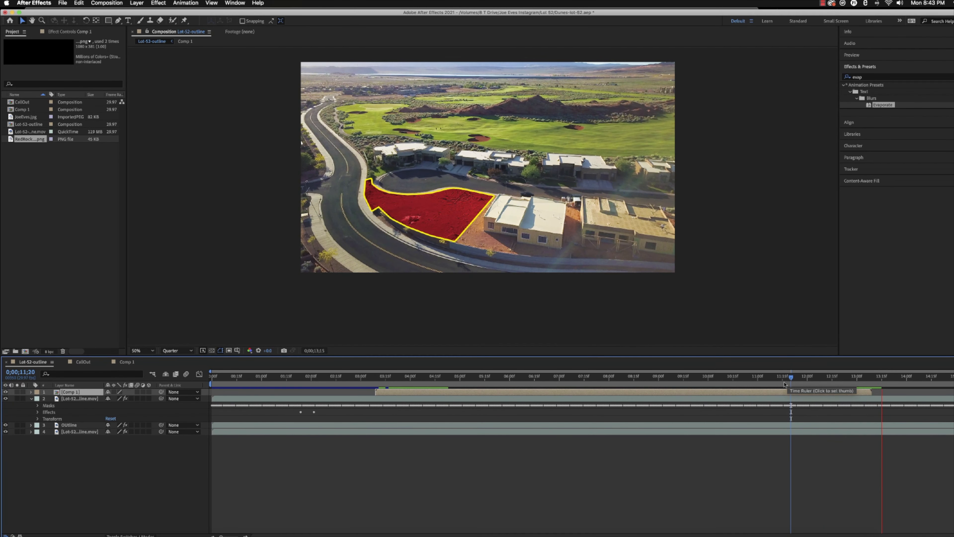
pyautogui.press('space')
# Move the Comp 1 call-out so its small circle sits inside the red lot, and preview it from 0;00;01;23.
pyautogui.moveTo(520, 377); pyautogui.dragTo(564, 377)
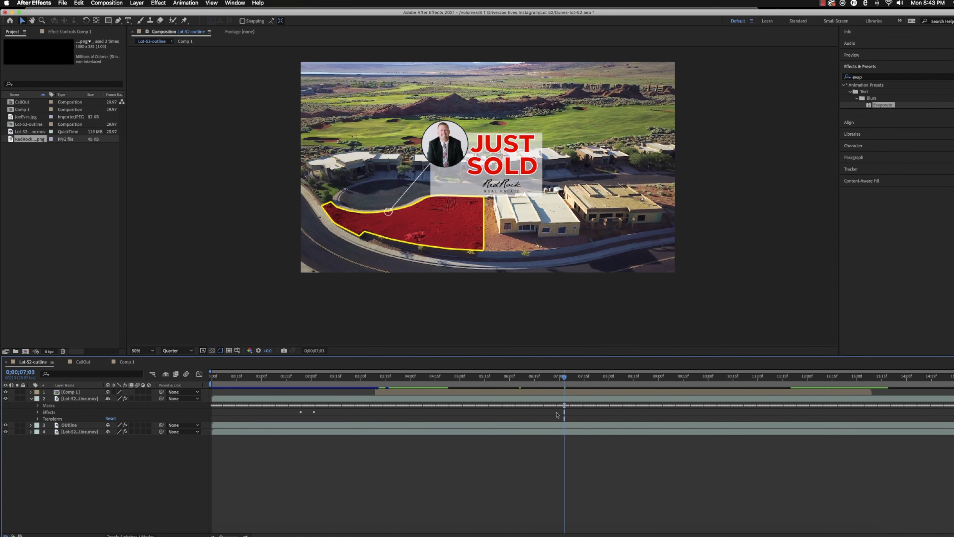
pyautogui.moveTo(464, 184); pyautogui.dragTo(491, 193)
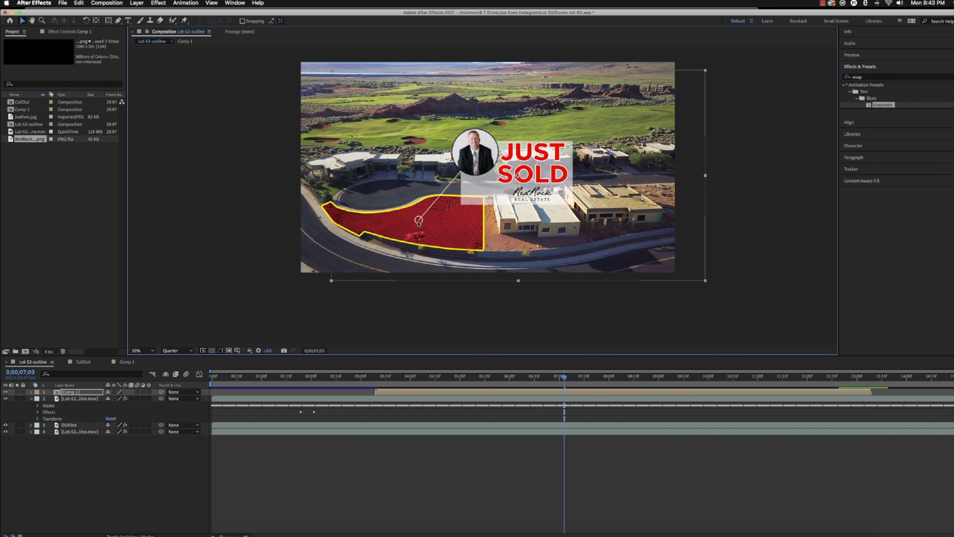
pyautogui.moveTo(560, 380); pyautogui.dragTo(419, 377)
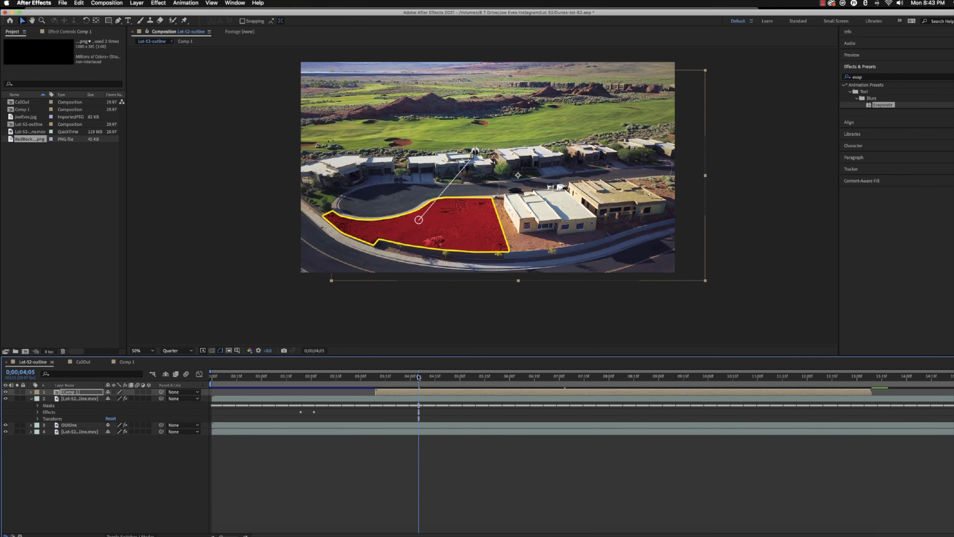
pyautogui.click(299, 382)
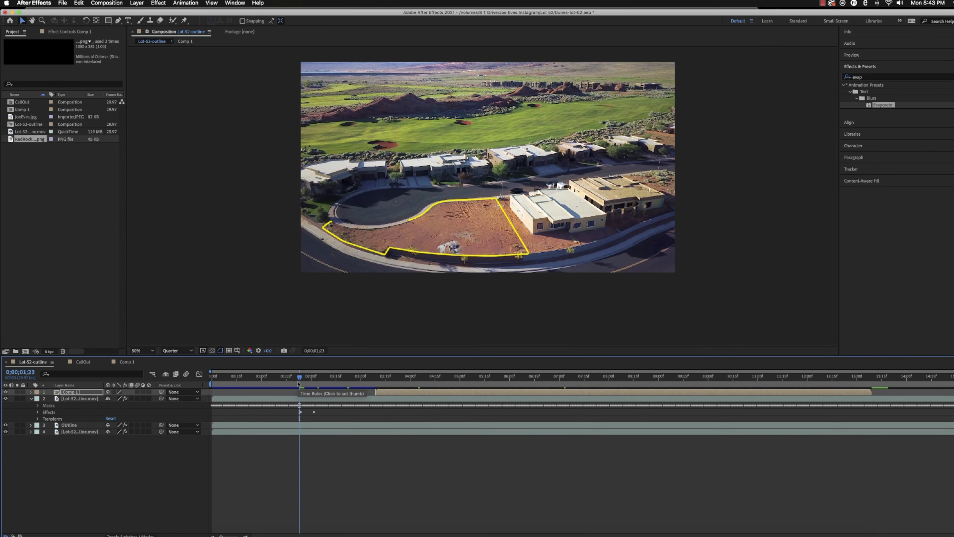
pyautogui.press('space')
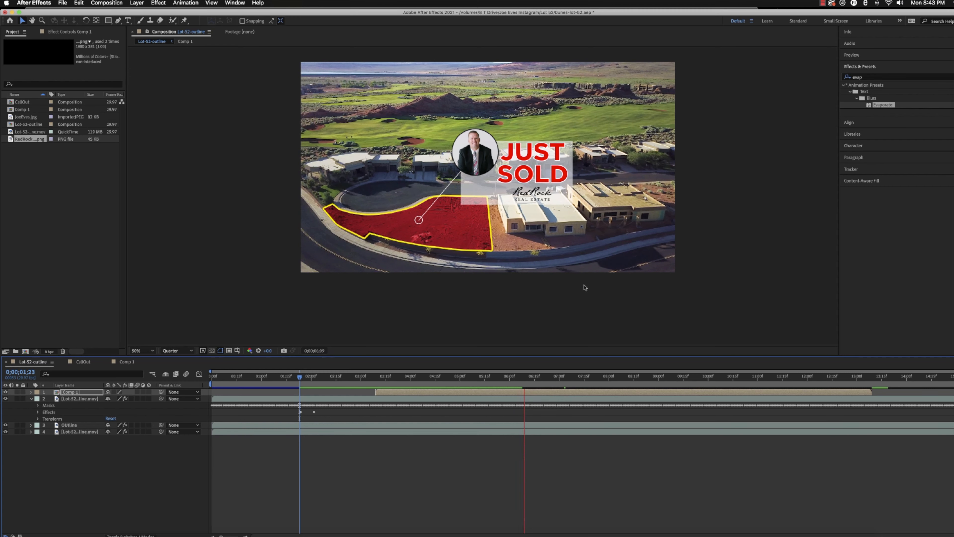
pyautogui.press('space')
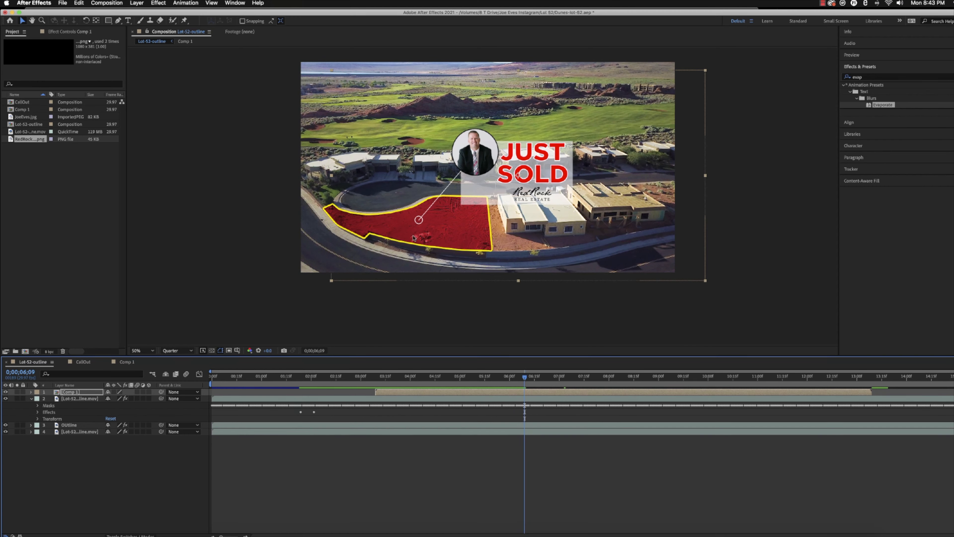
pyautogui.moveTo(524, 376); pyautogui.dragTo(483, 380)
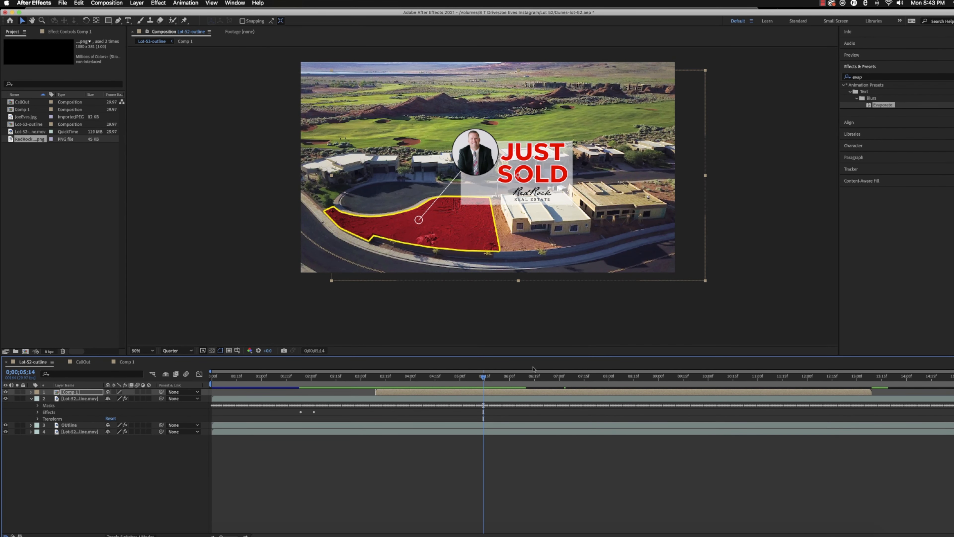
# In Comp 1, set the fill of the gray box (Shape Layer 4) to None.
pyautogui.click(127, 361)
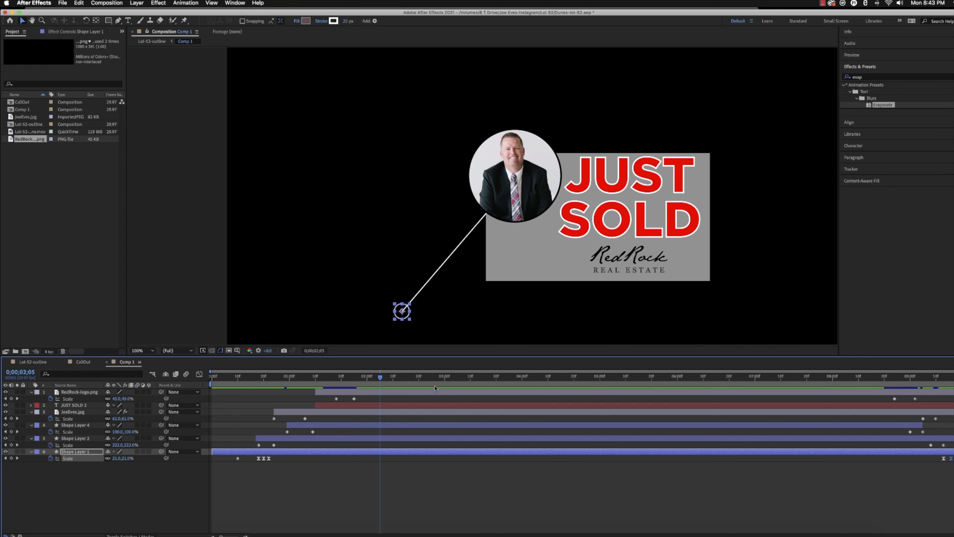
pyautogui.moveTo(380, 378)
pyautogui.mouseDown()
pyautogui.moveTo(297, 378)
pyautogui.moveTo(380, 378)
pyautogui.mouseUp()
pyautogui.click(511, 270)
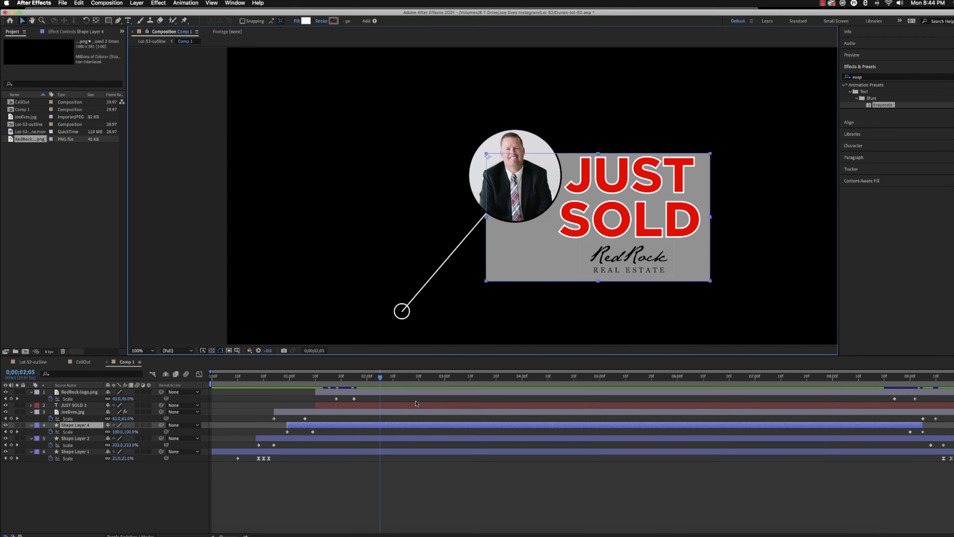
pyautogui.click(307, 21)
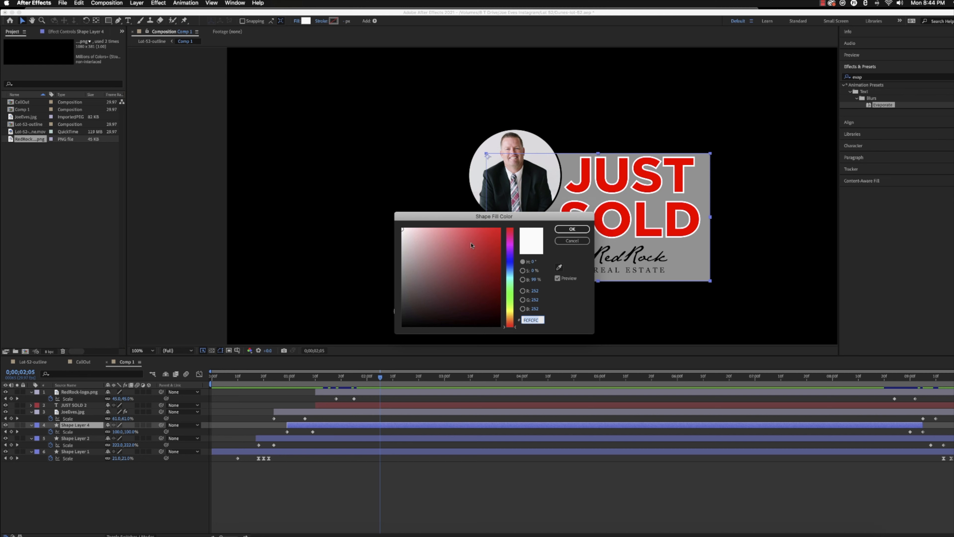
pyautogui.click(572, 228)
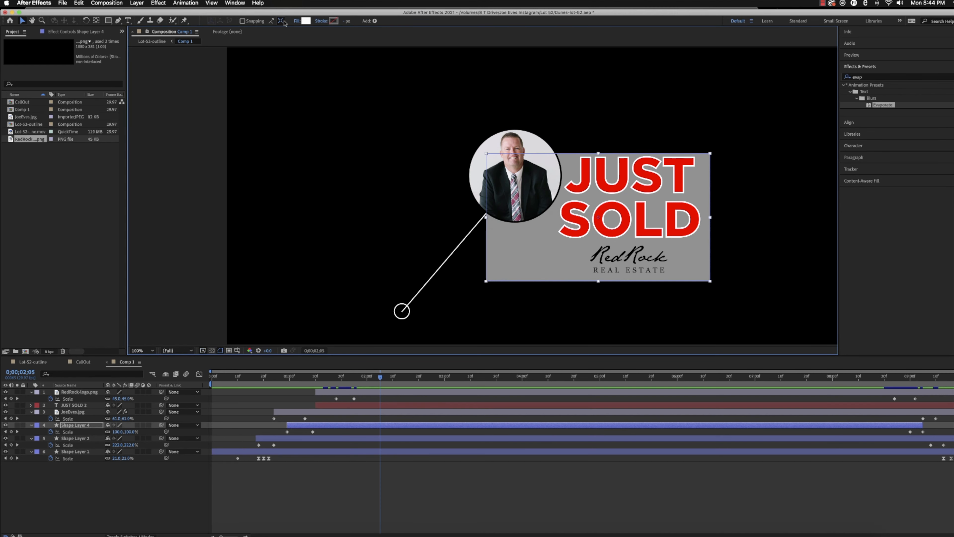
pyautogui.click(297, 21)
pyautogui.click(455, 256)
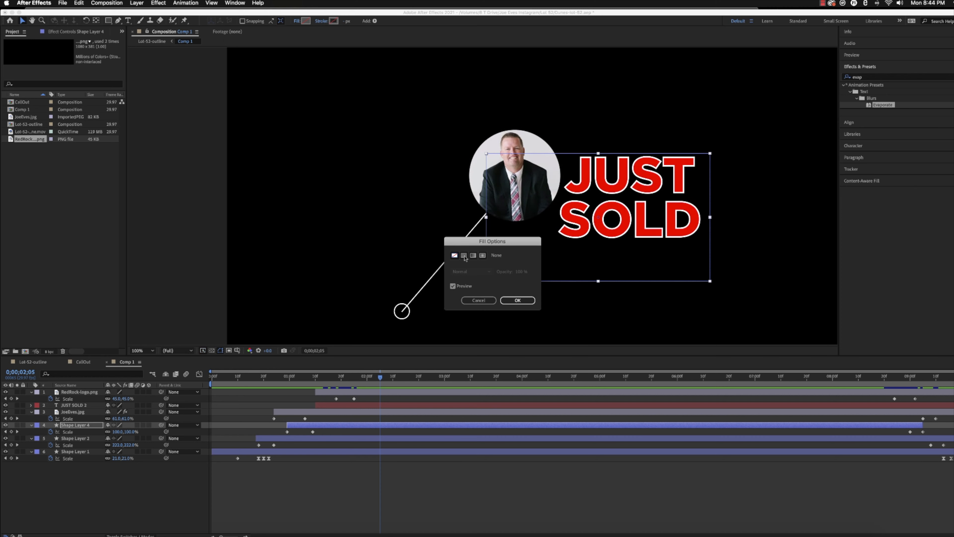
pyautogui.click(518, 300)
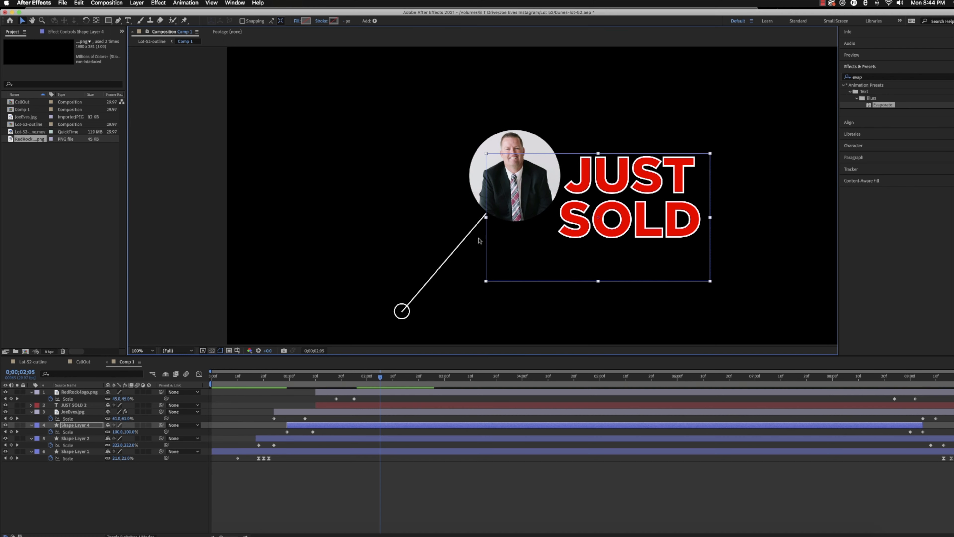
# Give the box (Shape Layer 4) a solid white stroke 17 px wide and set its opacity to 100%.
pyautogui.click(322, 21)
pyautogui.click(464, 256)
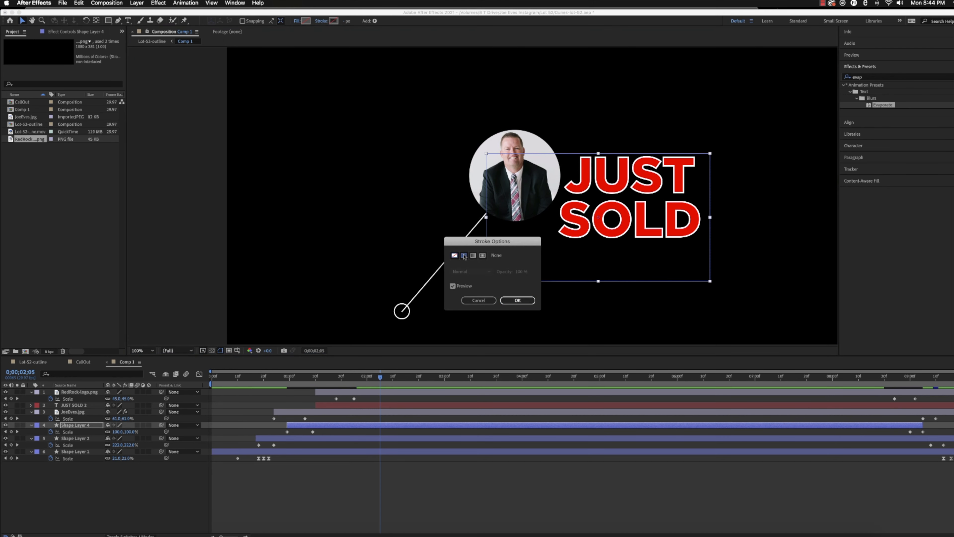
pyautogui.click(517, 299)
pyautogui.moveTo(346, 21); pyautogui.dragTo(354, 21)
pyautogui.press('t')
pyautogui.moveTo(109, 431); pyautogui.dragTo(231, 436)
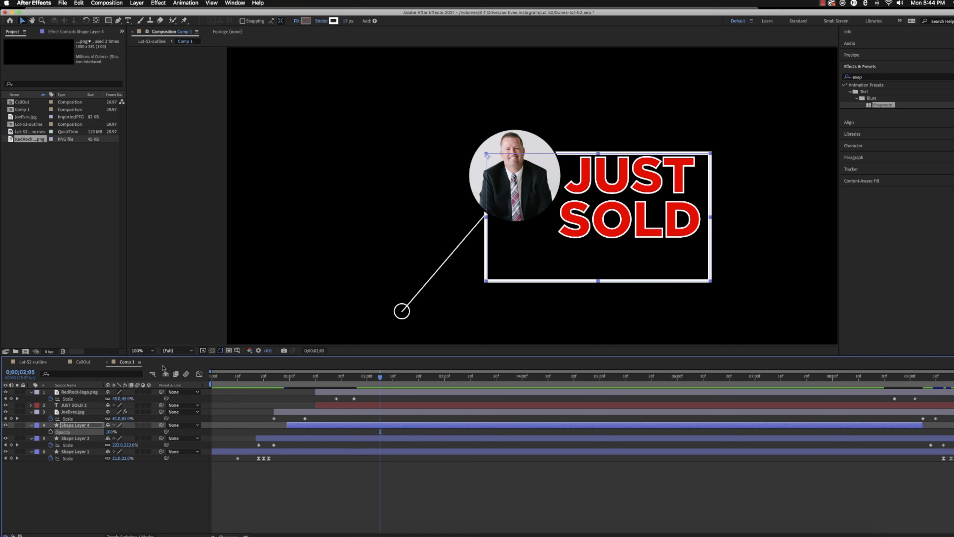
# Return to the Lot-52-outline composition and inspect the outlined call-out box over the footage at 100% magnification.
pyautogui.click(33, 361)
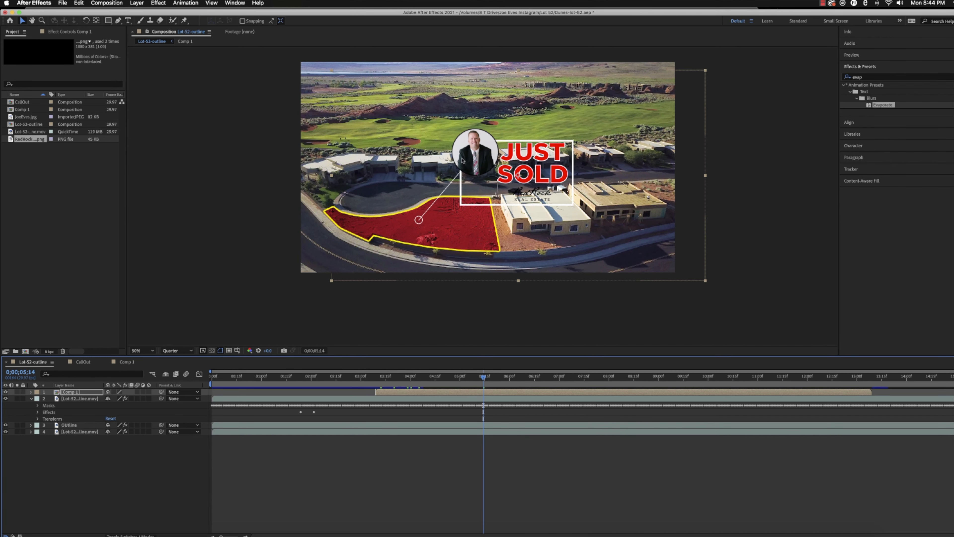
pyautogui.press('.')
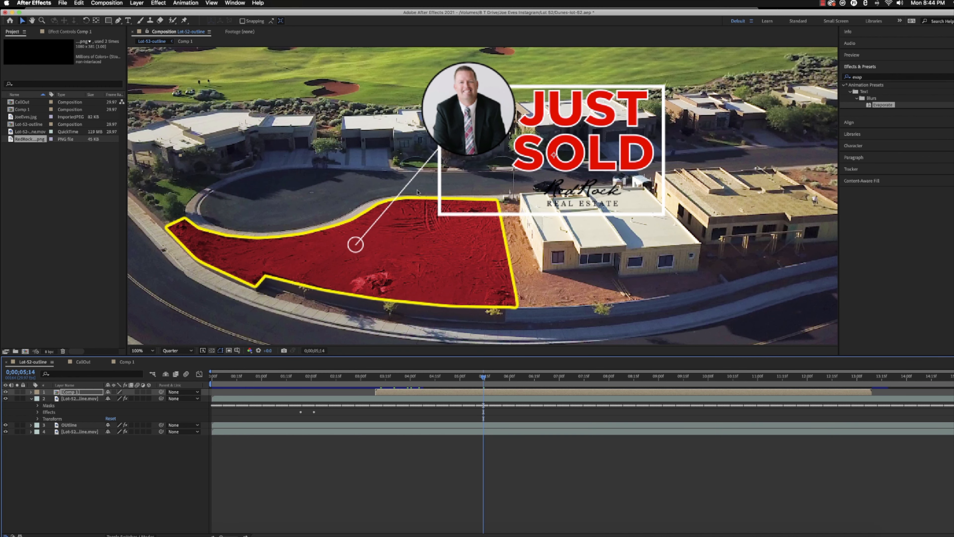
pyautogui.press(',')
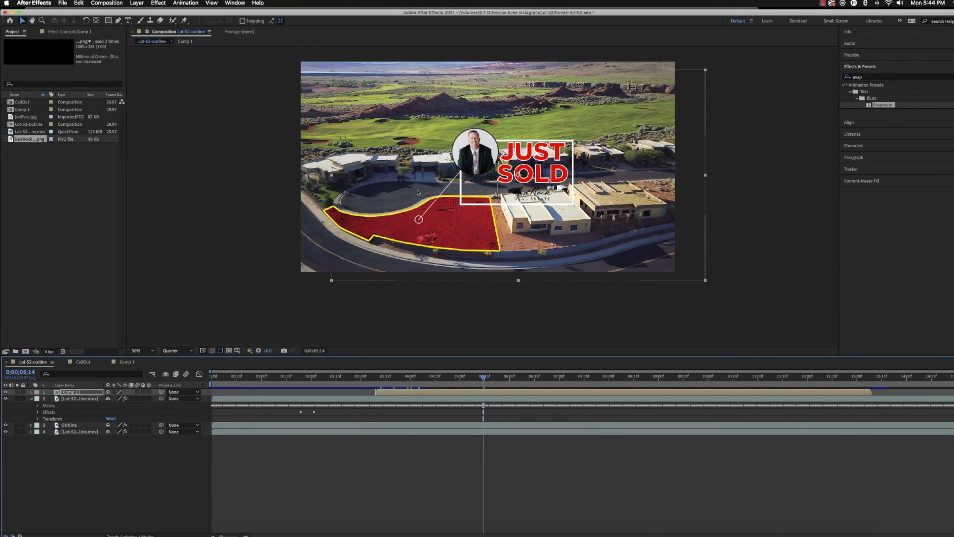